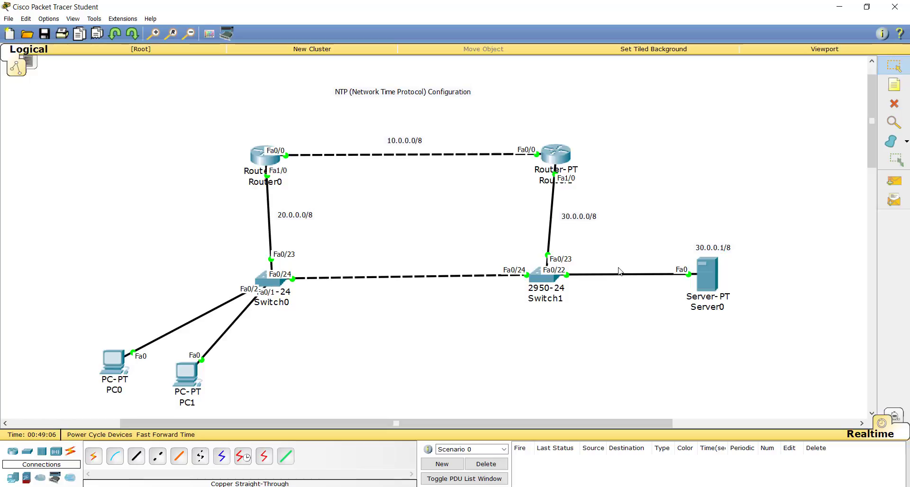
pyautogui.press('n')
pyautogui.click(681, 227)
pyautogui.moveTo(684, 228)
pyautogui.mouseDown()
pyautogui.moveTo(694, 242)
pyautogui.moveTo(693, 219)
pyautogui.moveTo(712, 213)
pyautogui.moveTo(717, 236)
pyautogui.moveTo(733, 232)
pyautogui.moveTo(728, 222)
pyautogui.moveTo(740, 238)
pyautogui.mouseUp()
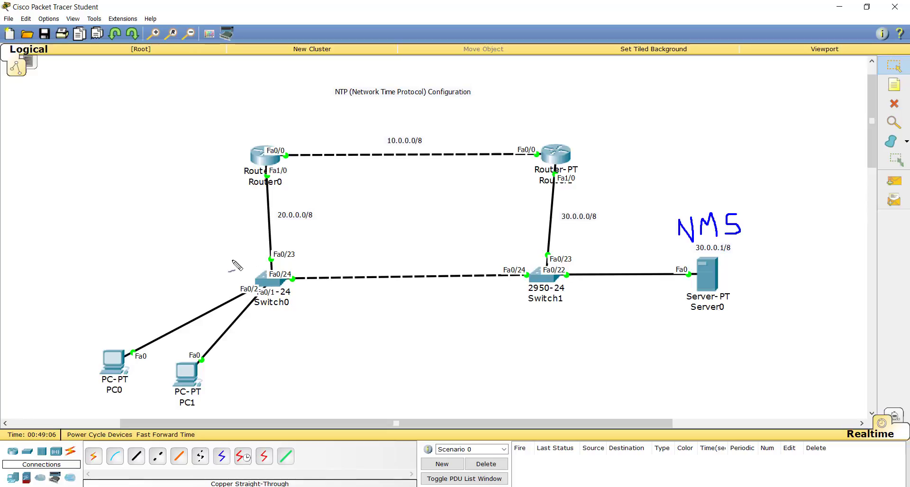
pyautogui.moveTo(224, 256)
pyautogui.mouseDown()
pyautogui.moveTo(224, 296)
pyautogui.moveTo(263, 311)
pyautogui.moveTo(313, 306)
pyautogui.moveTo(315, 256)
pyautogui.moveTo(226, 256)
pyautogui.mouseUp()
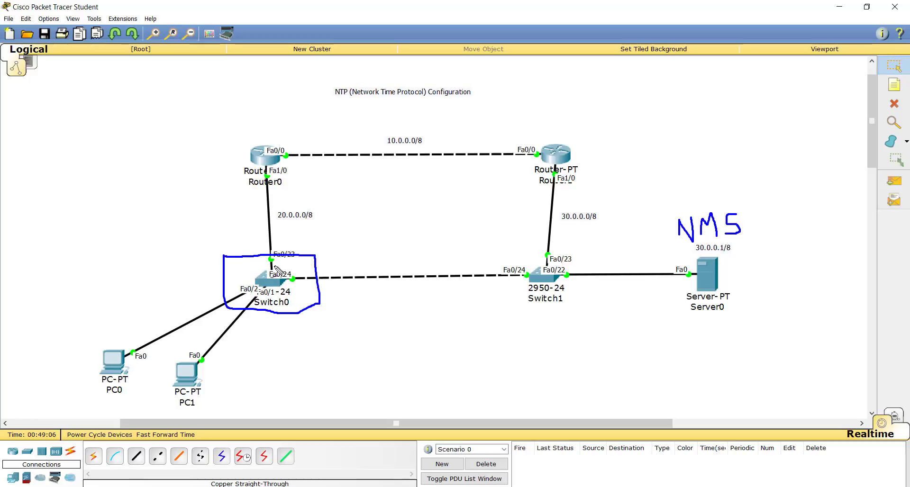
pyautogui.moveTo(261, 135); pyautogui.dragTo(279, 130)
pyautogui.moveTo(559, 137); pyautogui.dragTo(587, 131)
pyautogui.hotkey('ctrl', 'z')
pyautogui.hotkey('ctrl', 'z')
pyautogui.moveTo(218, 127)
pyautogui.mouseDown()
pyautogui.moveTo(226, 147)
pyautogui.moveTo(253, 129)
pyautogui.moveTo(241, 141)
pyautogui.moveTo(272, 127)
pyautogui.moveTo(298, 136)
pyautogui.moveTo(283, 138)
pyautogui.mouseUp()
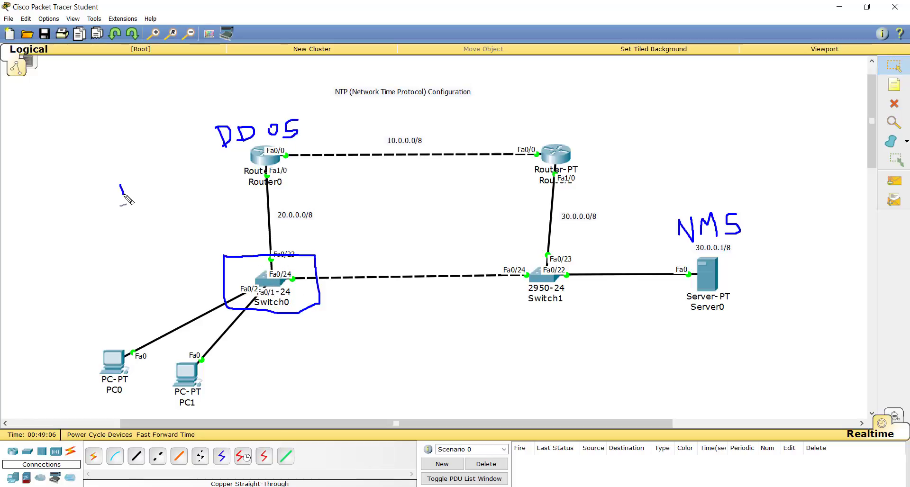
pyautogui.moveTo(116, 187); pyautogui.dragTo(135, 179)
pyautogui.moveTo(123, 183)
pyautogui.mouseDown()
pyautogui.moveTo(117, 199)
pyautogui.moveTo(149, 197)
pyautogui.moveTo(148, 181)
pyautogui.moveTo(166, 174)
pyautogui.moveTo(172, 190)
pyautogui.moveTo(175, 181)
pyautogui.mouseUp()
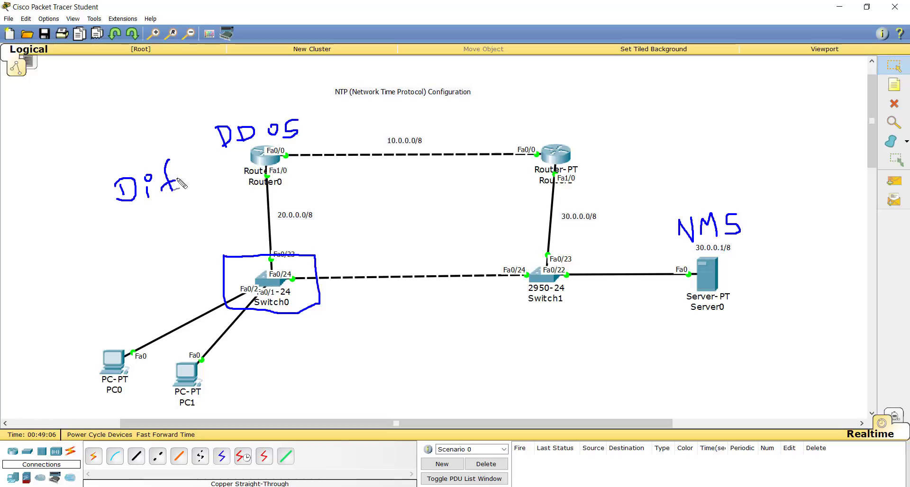
pyautogui.moveTo(193, 151)
pyautogui.mouseDown()
pyautogui.moveTo(190, 184)
pyautogui.moveTo(205, 171)
pyautogui.mouseUp()
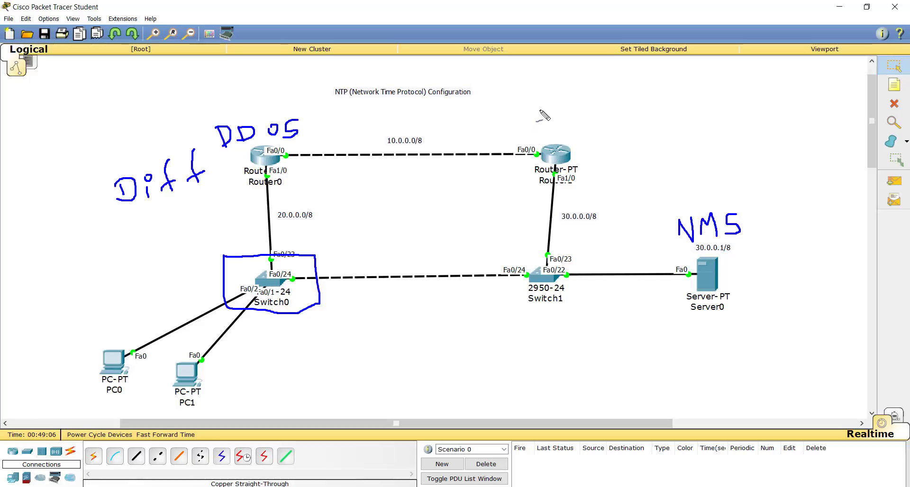
pyautogui.moveTo(540, 106)
pyautogui.mouseDown()
pyautogui.moveTo(546, 141)
pyautogui.moveTo(571, 138)
pyautogui.moveTo(576, 121)
pyautogui.moveTo(586, 142)
pyautogui.moveTo(592, 122)
pyautogui.moveTo(603, 141)
pyautogui.moveTo(617, 130)
pyautogui.moveTo(615, 150)
pyautogui.moveTo(605, 153)
pyautogui.mouseUp()
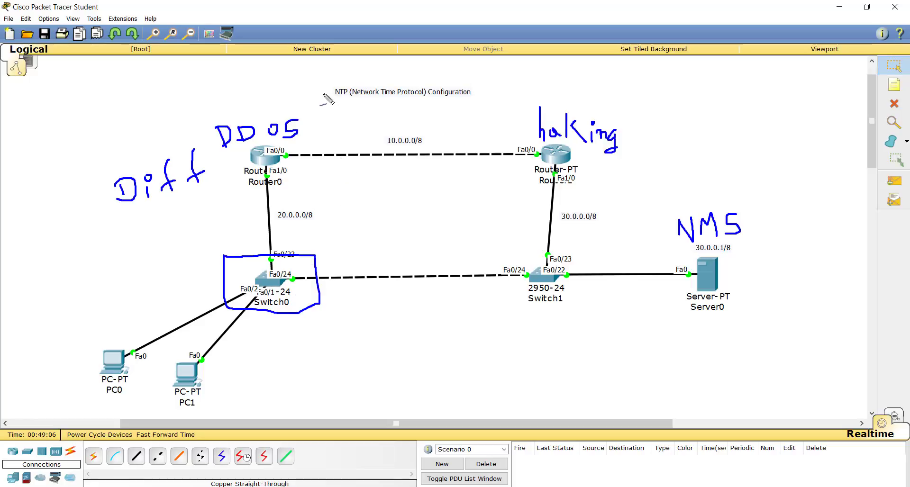
pyautogui.moveTo(332, 103); pyautogui.dragTo(474, 104)
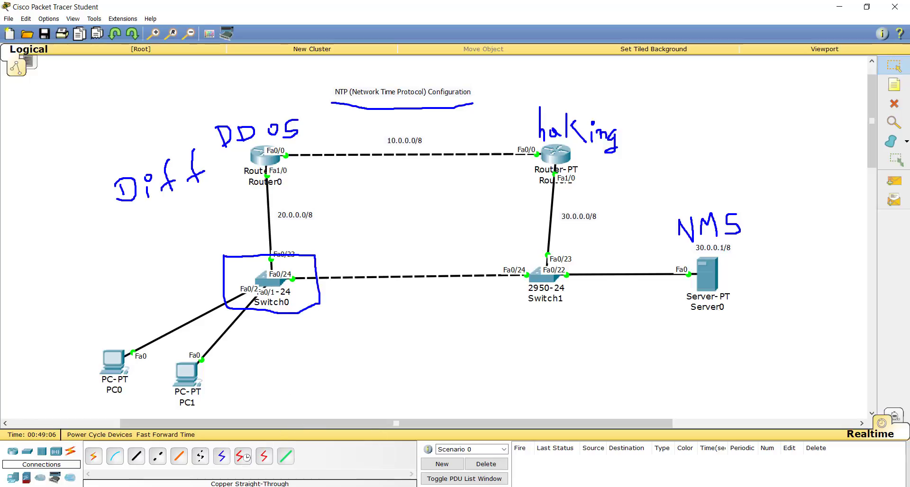
# Switch to Word and review the NTP configuration notes and the stratum hierarchy diagram from Stratum 0 to Stratum 15.
pyautogui.hotkey('alt', 'Tab')
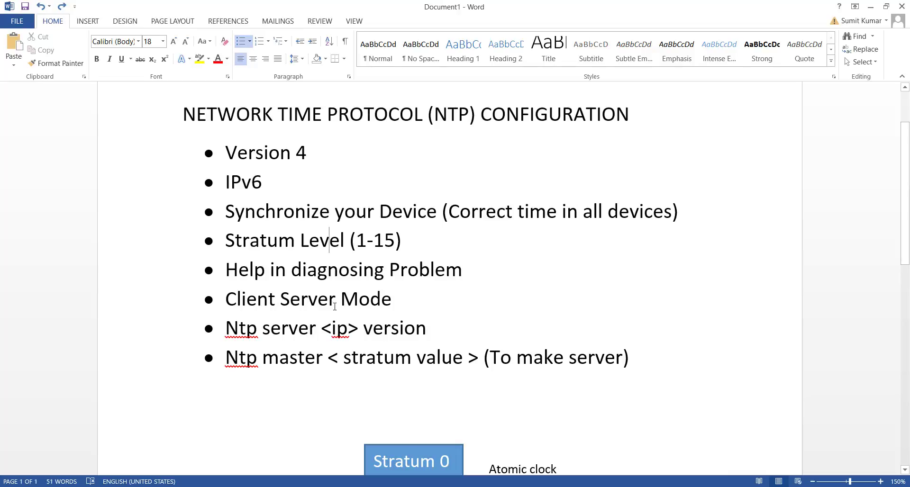
pyautogui.click(247, 300)
pyautogui.scroll(-5, 502, 326)
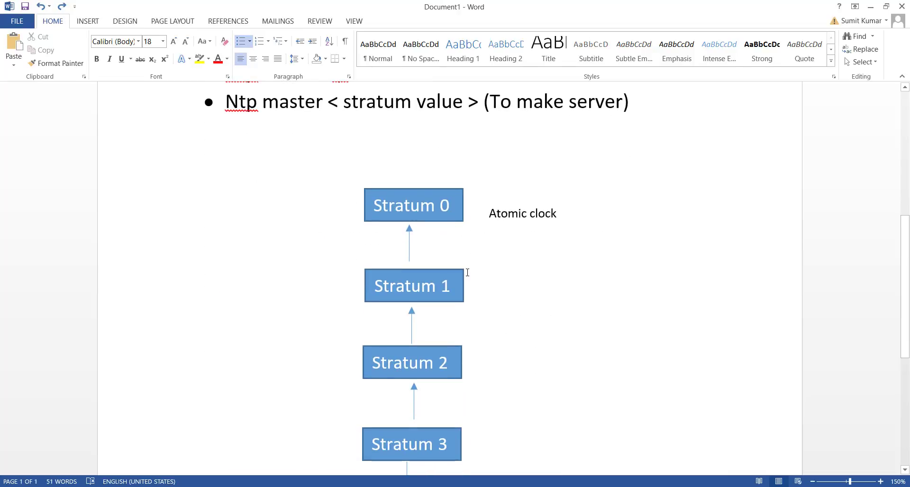
pyautogui.scroll(-6, 466, 339)
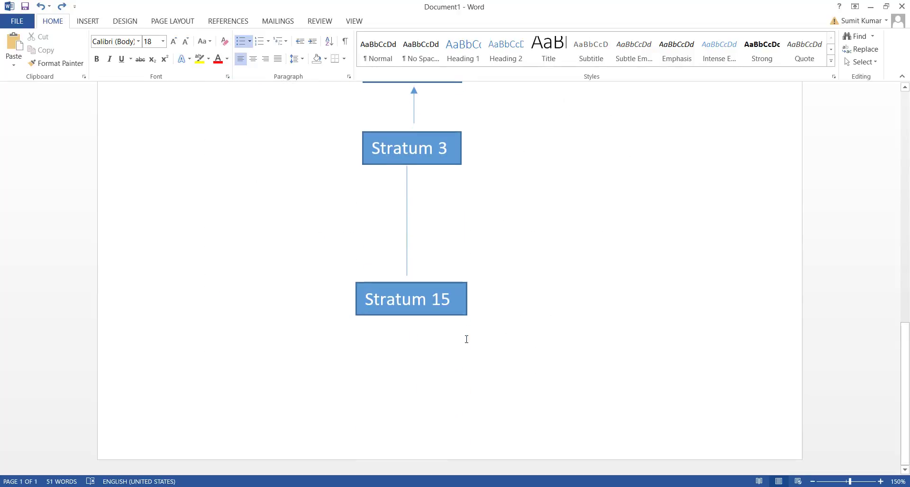
pyautogui.scroll(5, 467, 340)
pyautogui.scroll(6, 467, 340)
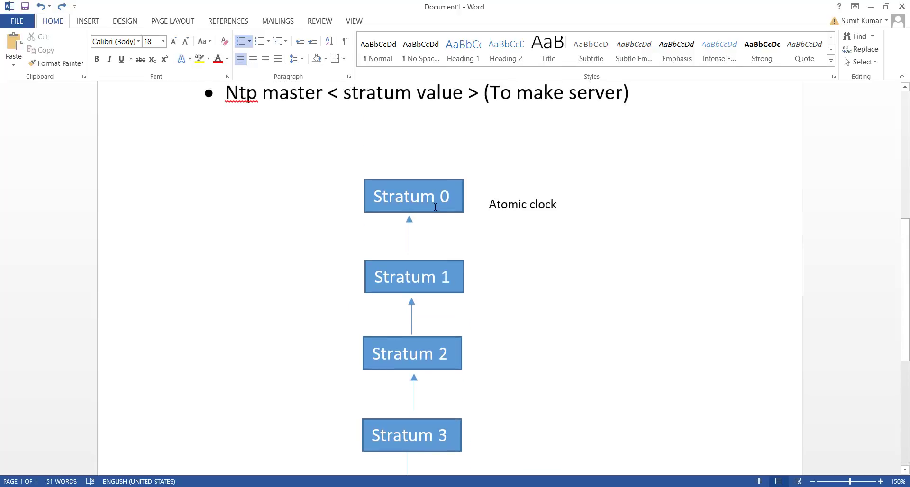
pyautogui.scroll(-5, 408, 296)
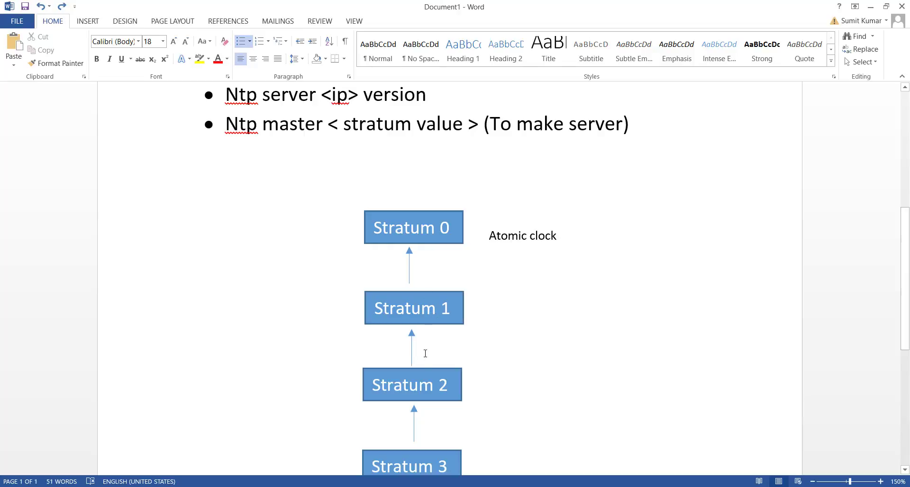
pyautogui.scroll(-3, 422, 381)
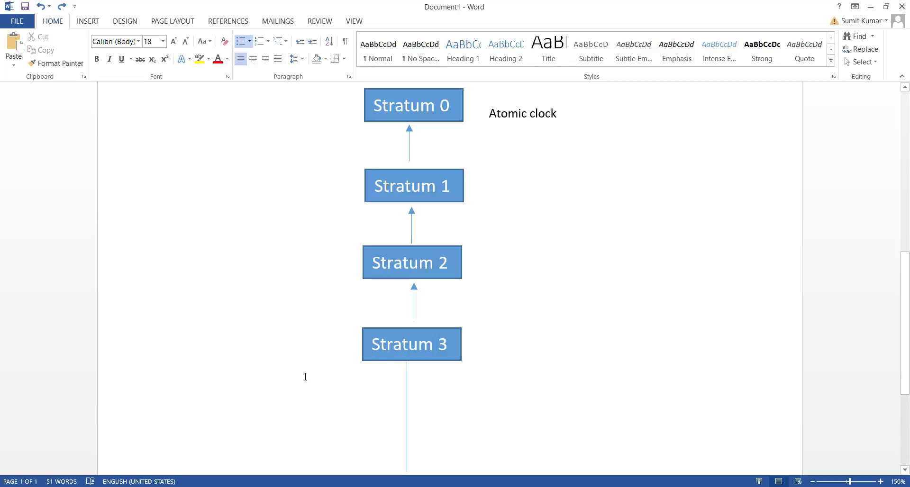
# Switch to Packet Tracer and look at Router0's command-line window, closing it again.
pyautogui.click(191, 486)
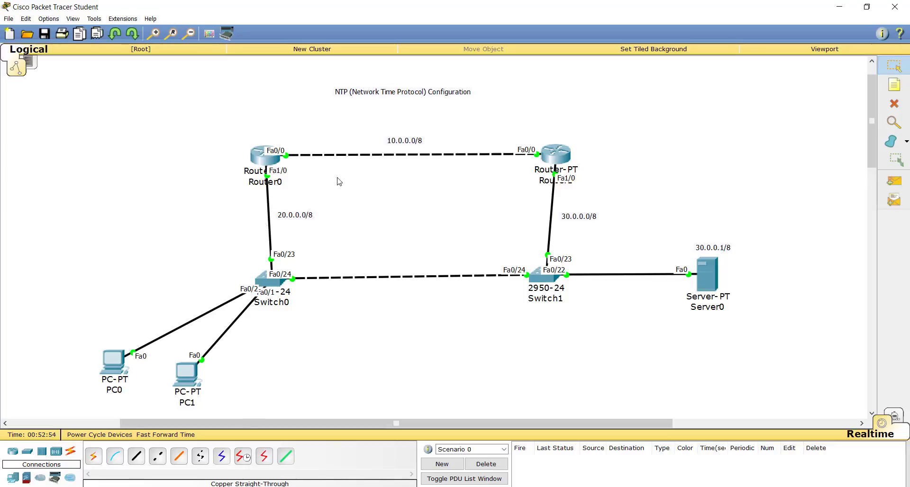
pyautogui.click(267, 159)
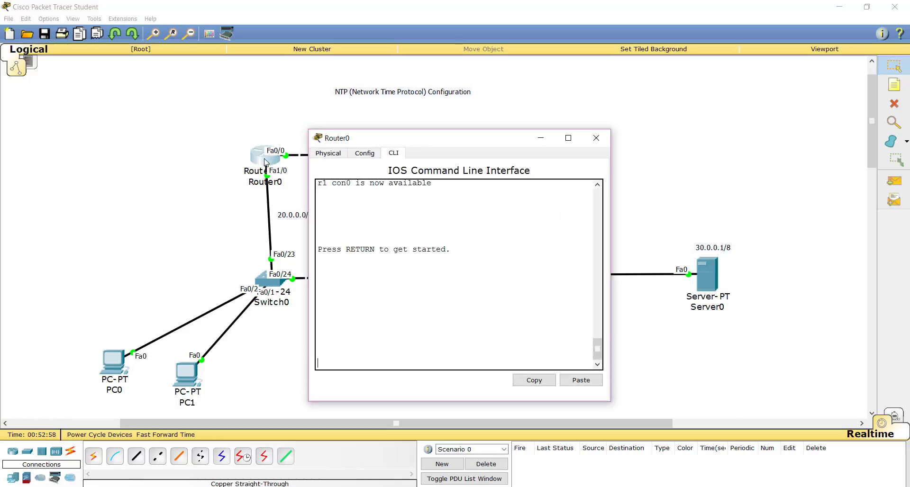
pyautogui.click(597, 138)
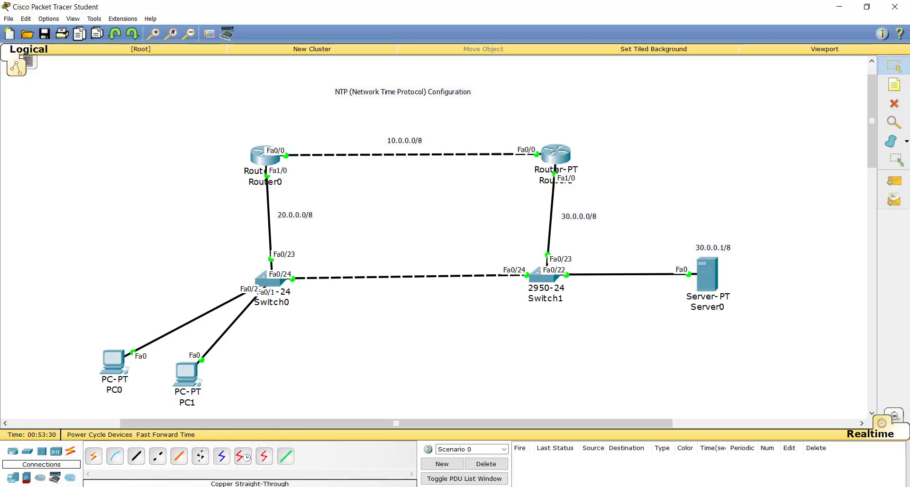
# Switch to Word and review the bulleted notes on NTP server and master commands.
pyautogui.hotkey('alt', 'Tab')
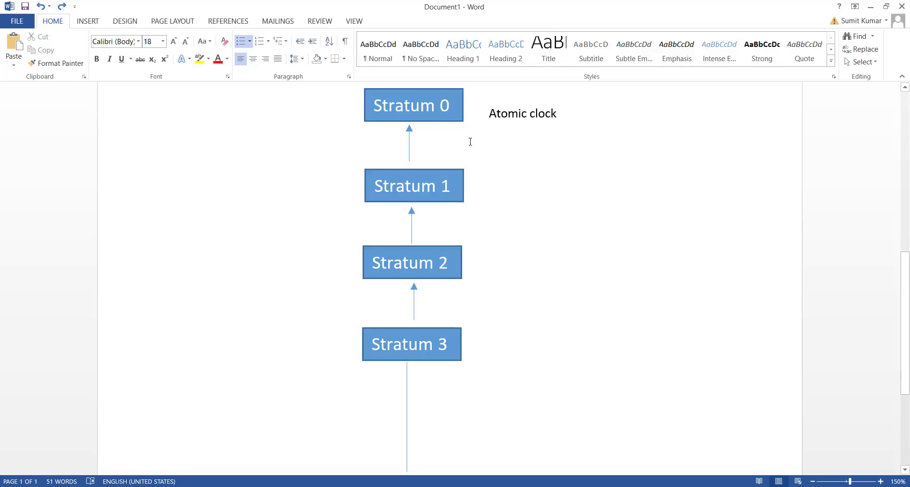
pyautogui.scroll(3, 469, 142)
pyautogui.scroll(7, 470, 141)
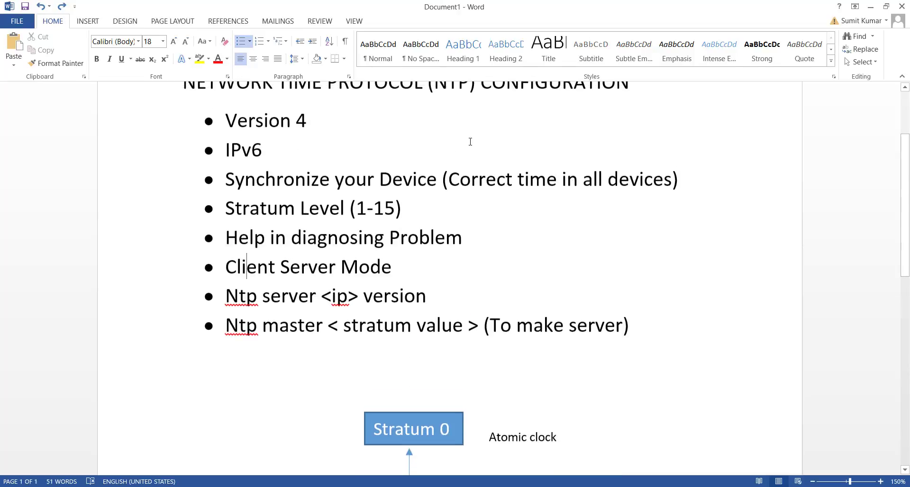
pyautogui.scroll(-3, 363, 130)
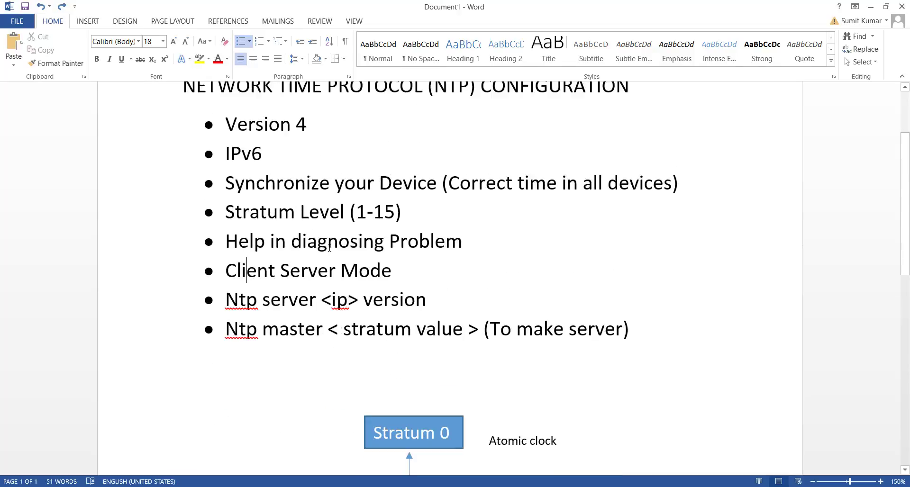
# Switch to Packet Tracer and enter privileged EXEC mode in Router0's command line with en.
pyautogui.hotkey('alt', 'Tab')
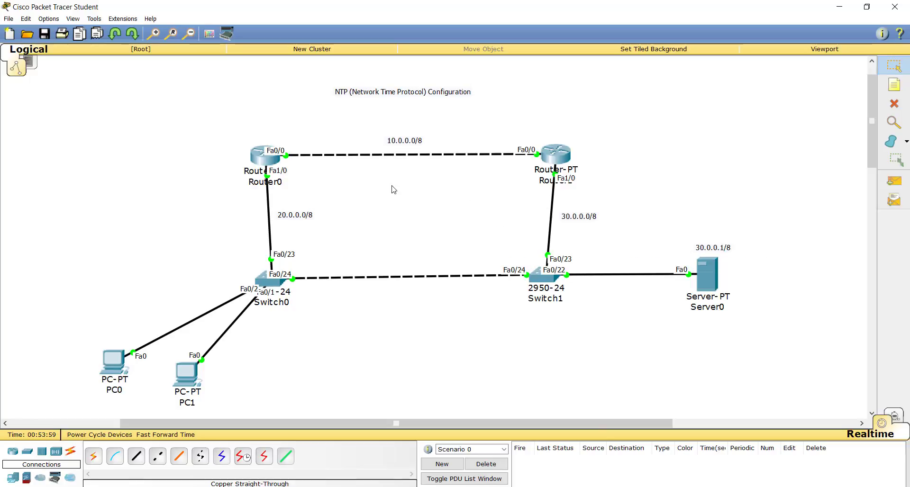
pyautogui.click(256, 166)
pyautogui.press('Return')
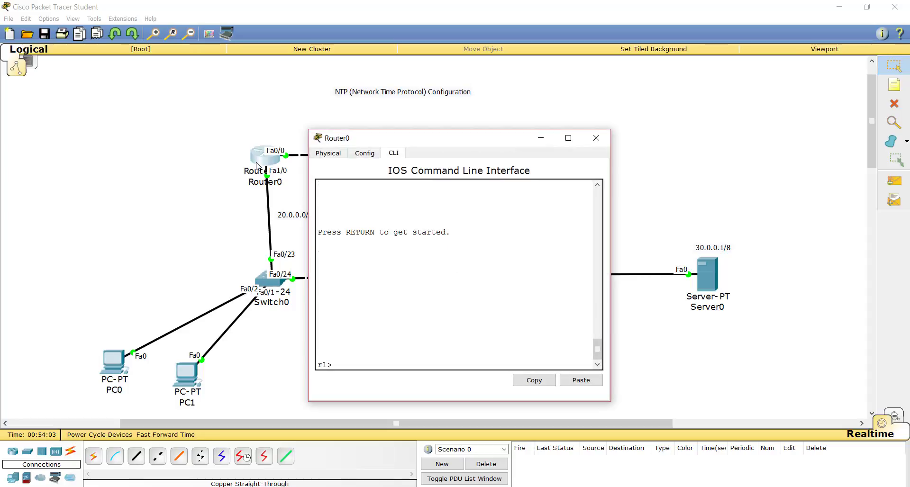
pyautogui.press('Return')
pyautogui.write('en')
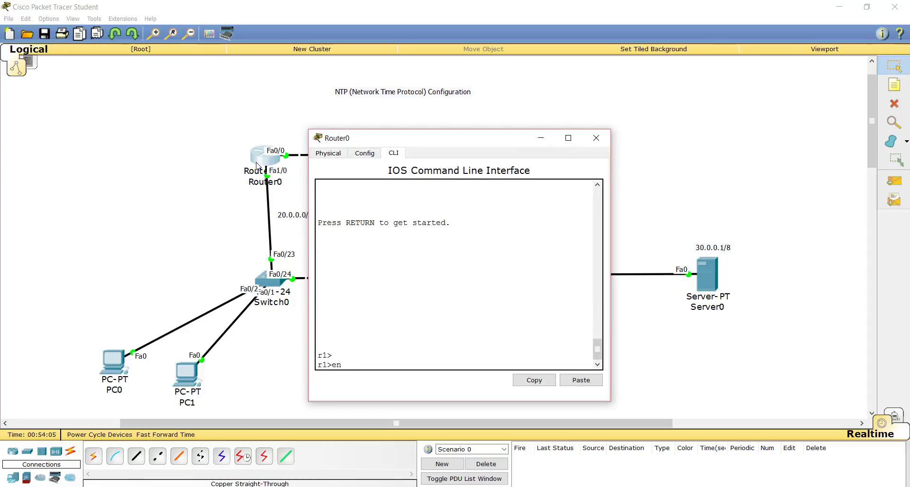
pyautogui.click(711, 282)
pyautogui.click(597, 138)
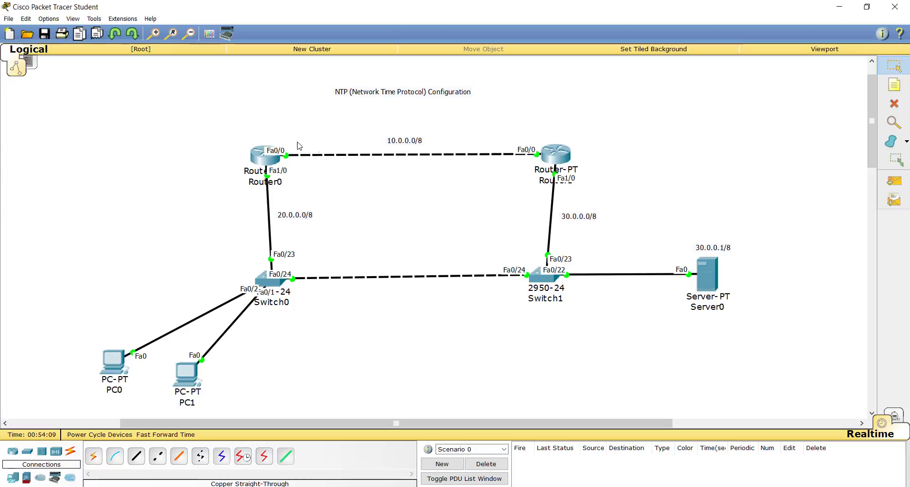
pyautogui.click(262, 160)
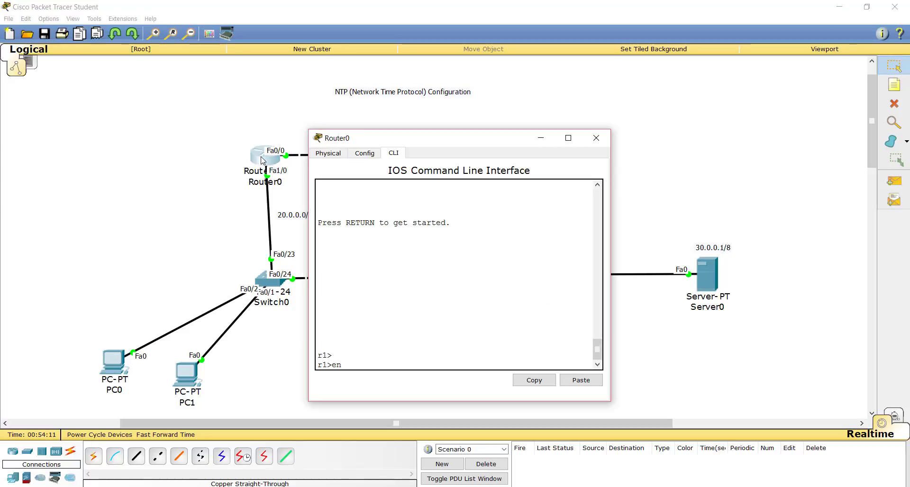
pyautogui.press('Return')
# Test Router0's connectivity to Server0 by running ping 30.0.0.1.
pyautogui.write('p')
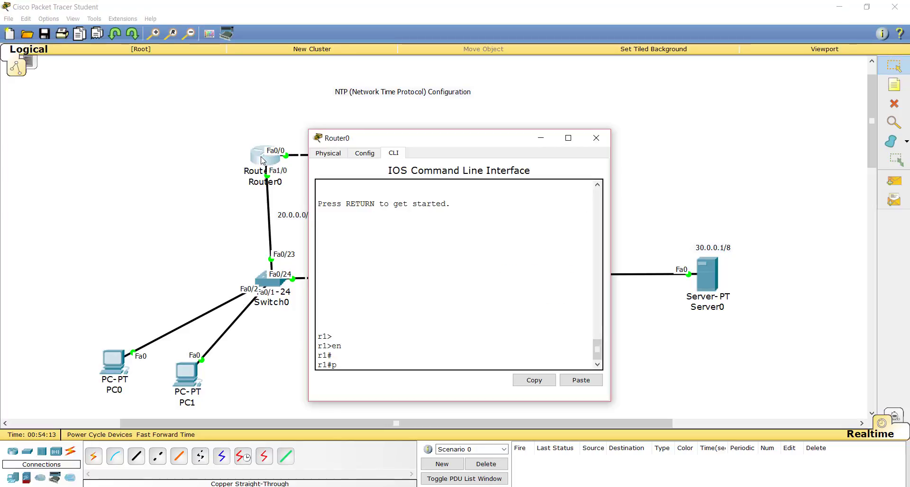
pyautogui.write('ing ')
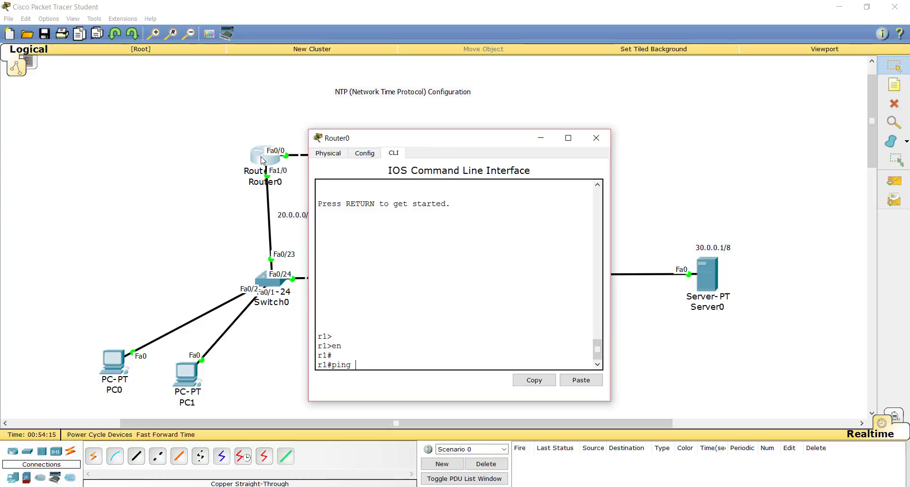
pyautogui.write('30.0.0.1')
pyautogui.press('Return')
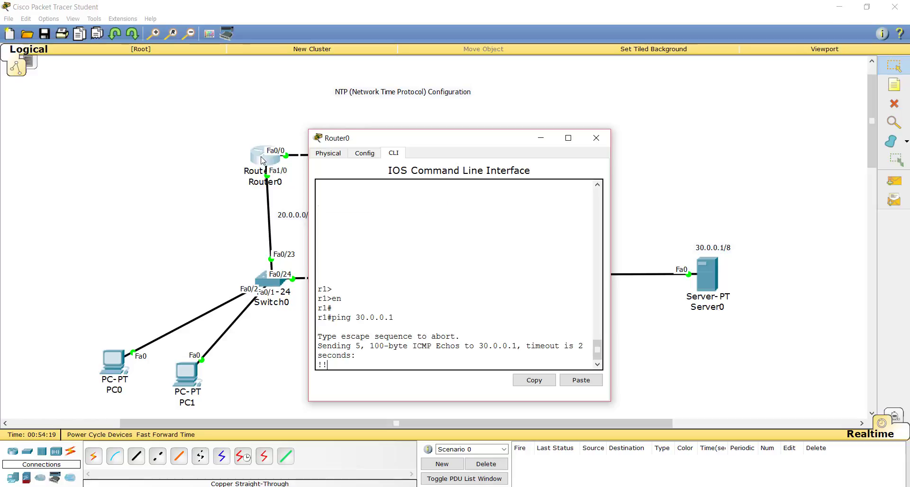
pyautogui.press('Return')
pyautogui.press('Return')
pyautogui.press('Return')
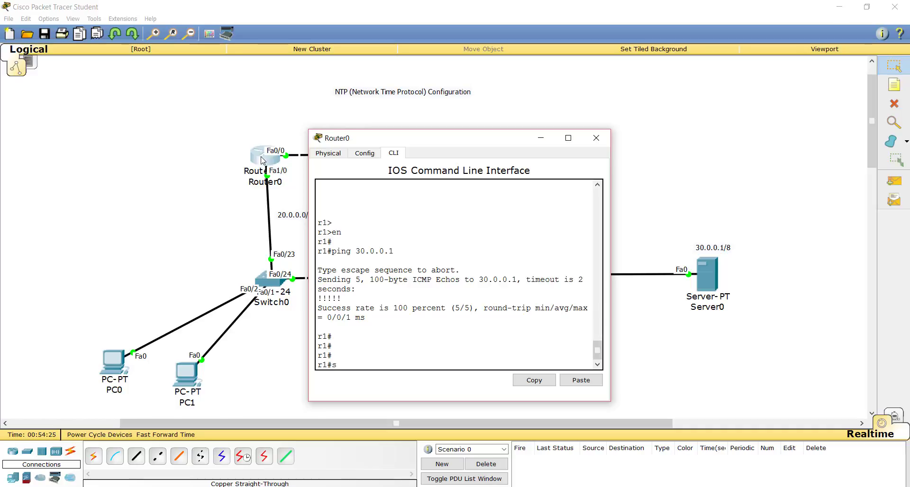
# List Router0's interface addresses and status with sh ip int b.
pyautogui.write('sh ip int b')
pyautogui.press('Return')
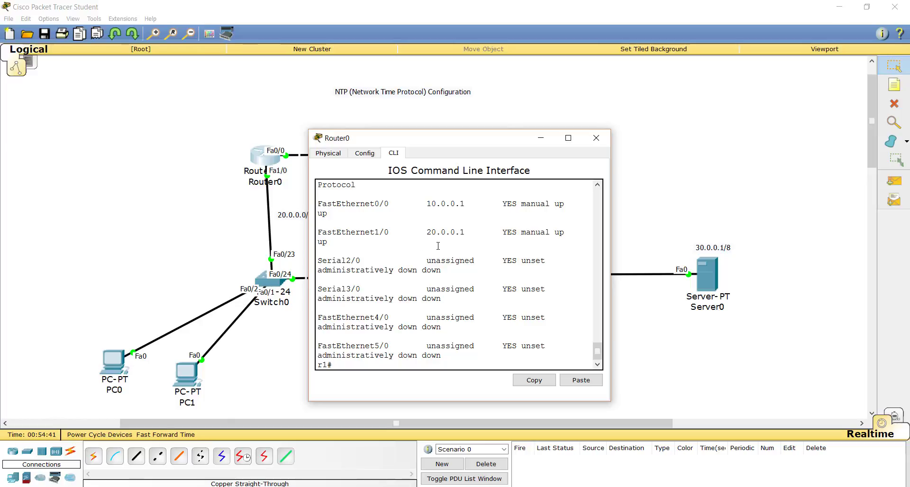
pyautogui.press('Return')
pyautogui.press('Return')
pyautogui.press('Return')
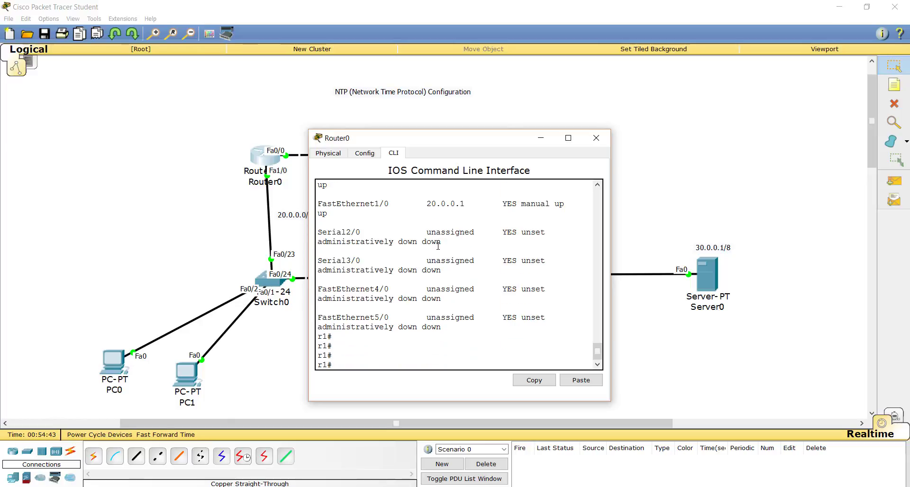
# Check Router0's current date and time with sh clock.
pyautogui.write('sh clo')
pyautogui.press('Tab')
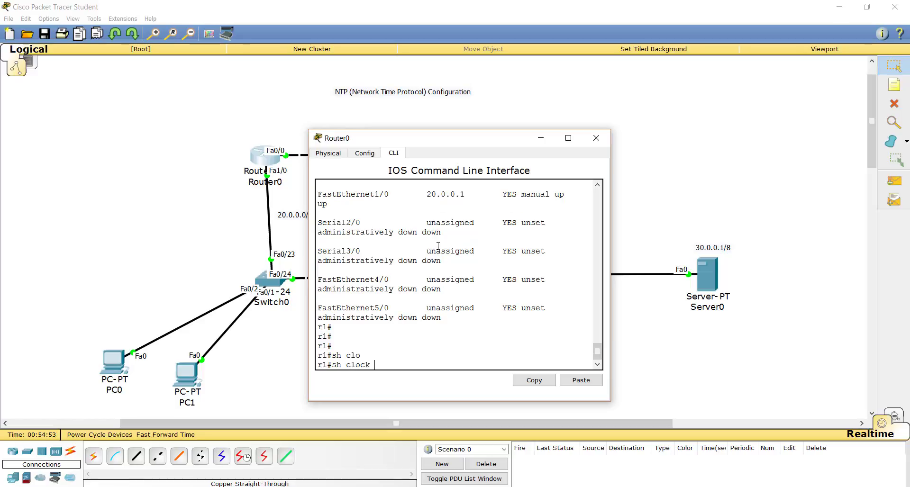
pyautogui.press('Return')
pyautogui.press('Return')
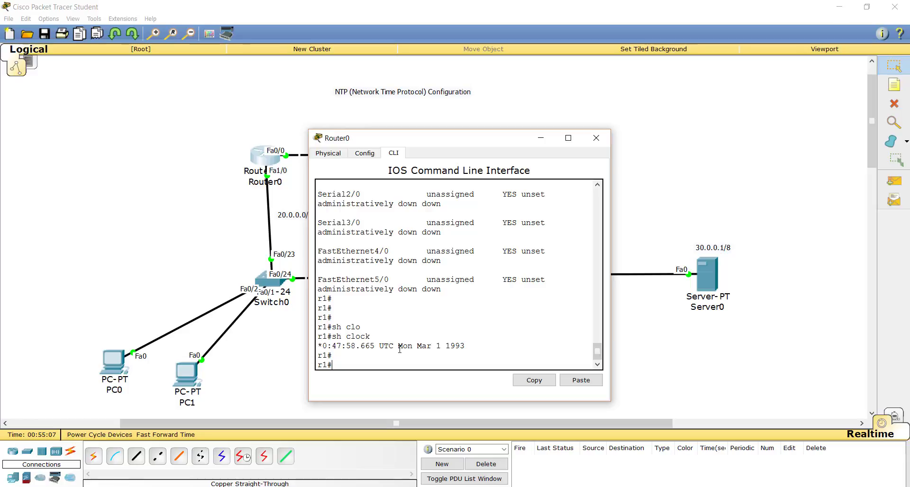
pyautogui.click(436, 348)
pyautogui.press('Return')
pyautogui.press('Return')
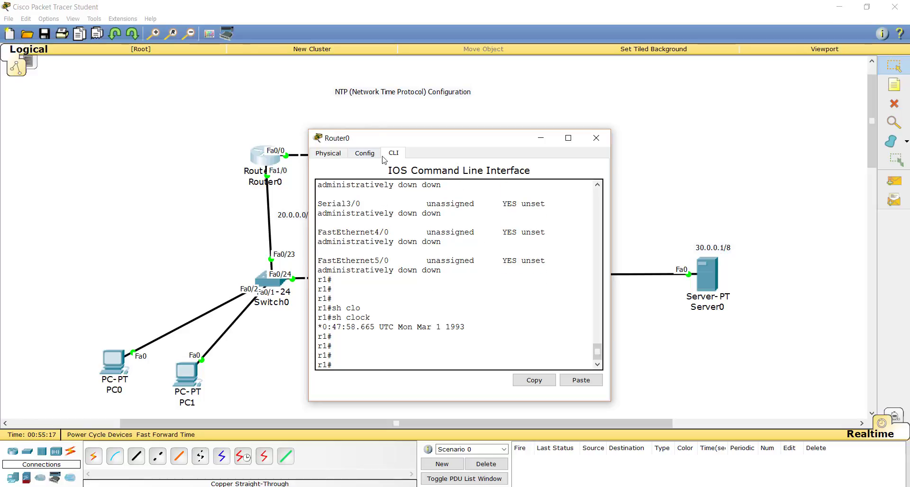
# Open Router1's command line and enter privileged EXEC mode with en.
pyautogui.click(406, 109)
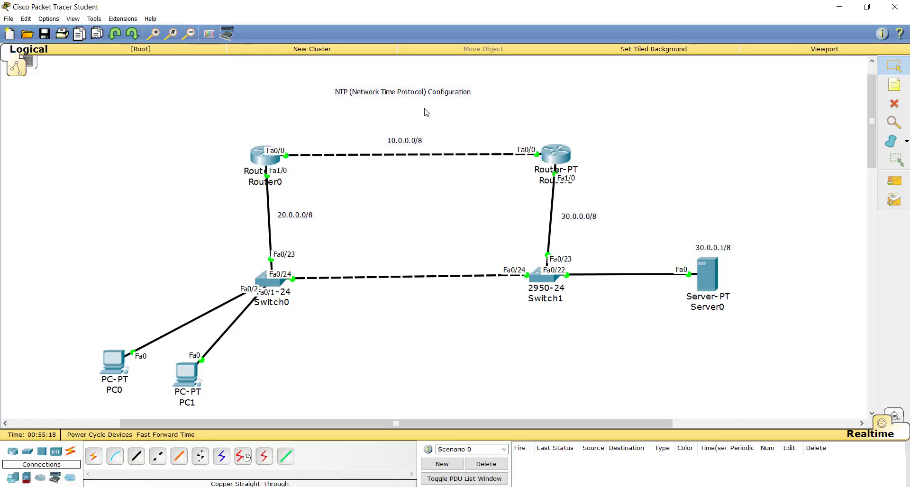
pyautogui.click(560, 161)
pyautogui.press('Return')
pyautogui.write('en')
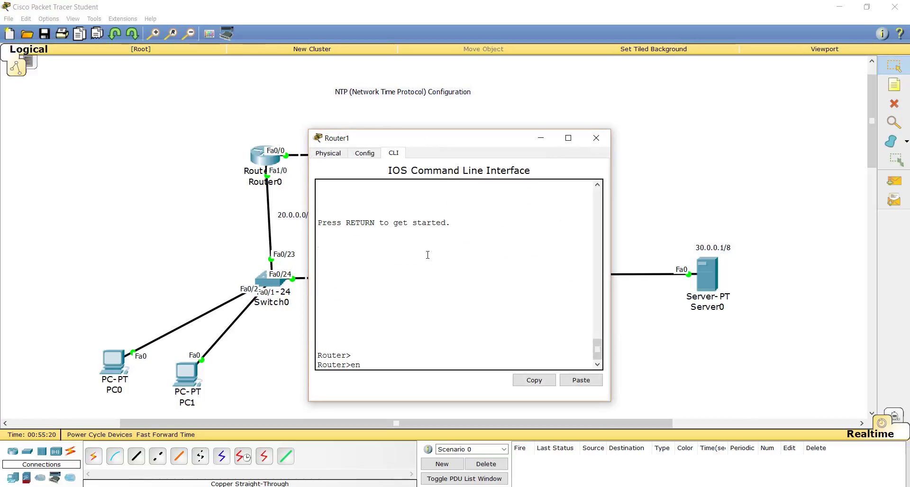
pyautogui.press('Return')
# Check Router1's current date and time with sh clock.
pyautogui.write('sh')
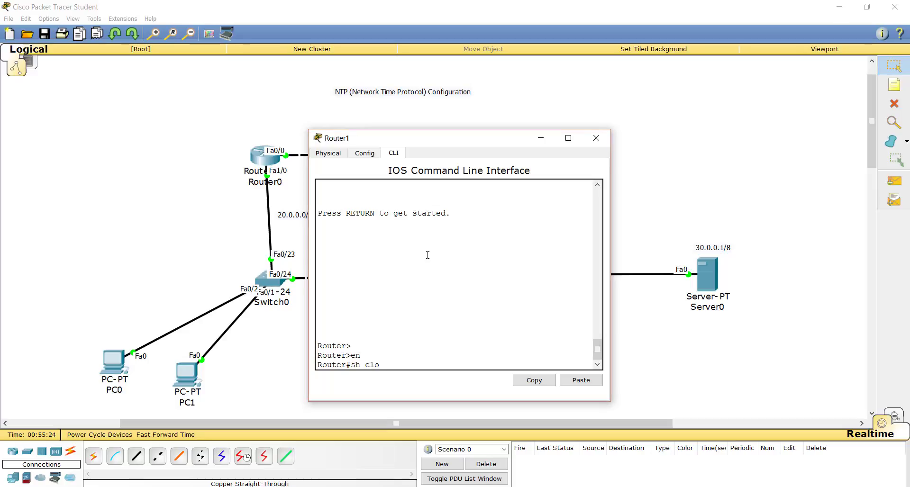
pyautogui.write(' clo')
pyautogui.press('Tab')
pyautogui.press('Return')
pyautogui.press('Return')
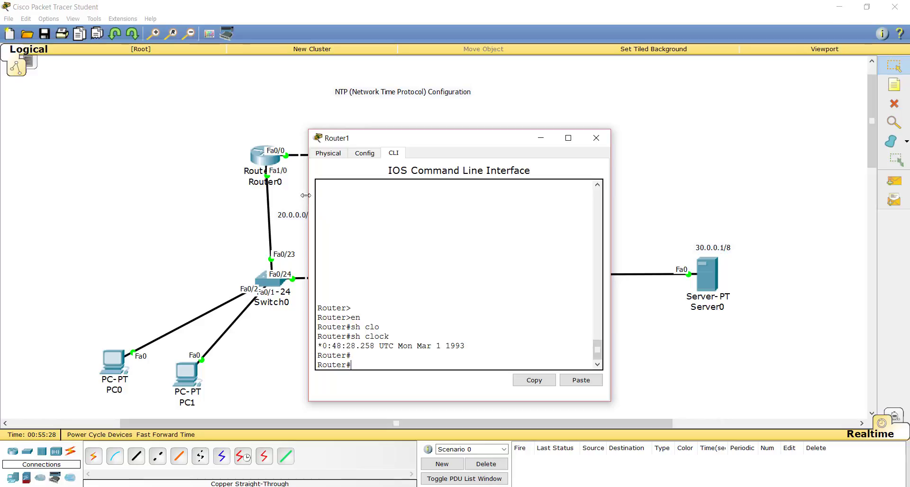
# Return to Router0's command line and enter global configuration mode with conf t.
pyautogui.click(266, 165)
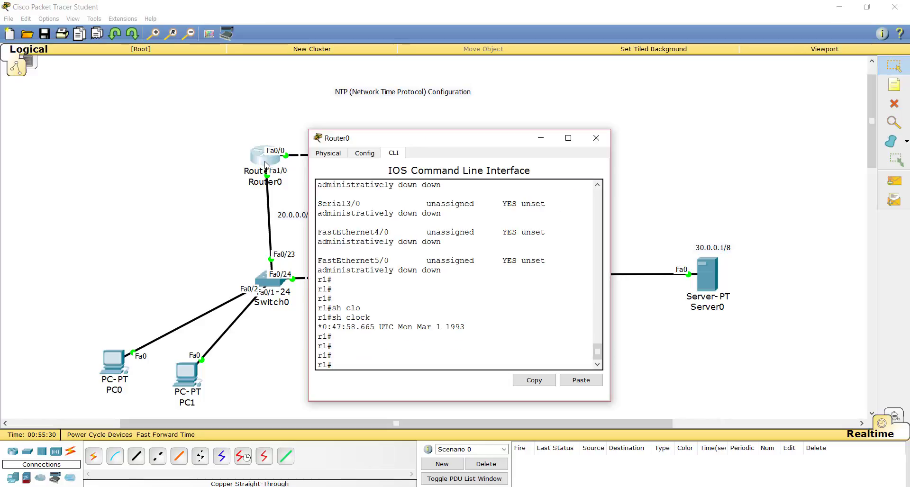
pyautogui.click(193, 272)
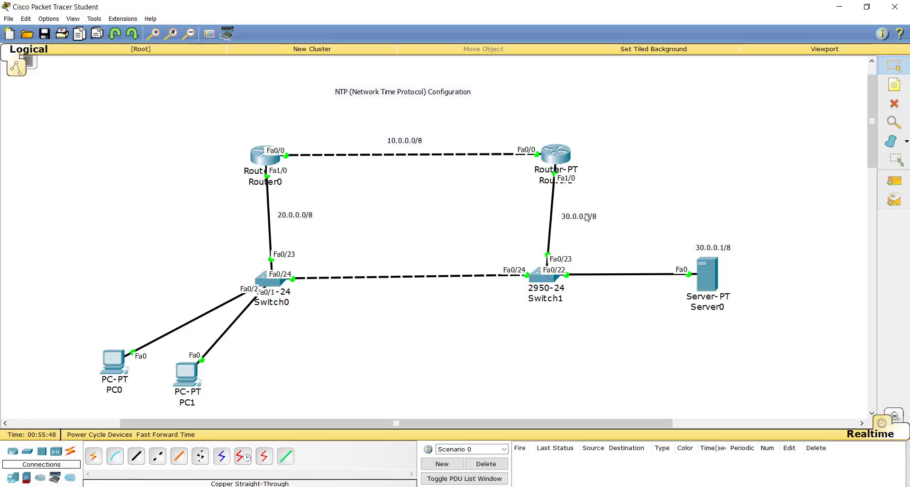
pyautogui.click(265, 164)
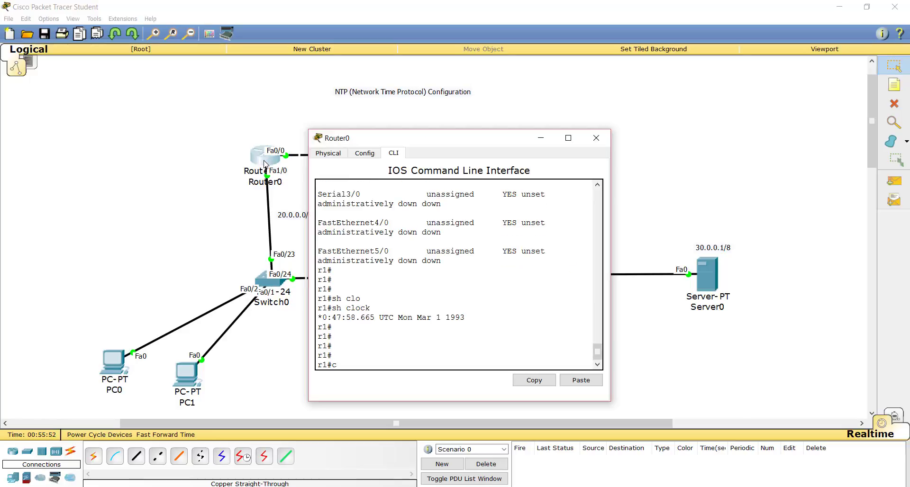
pyautogui.write('conf t')
pyautogui.press('Return')
pyautogui.press('Return')
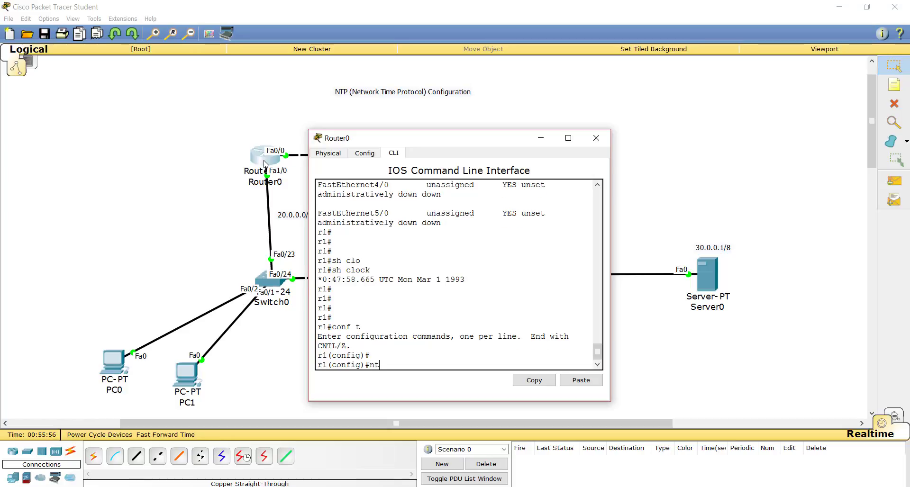
# Begin the ntp server command on Router0, listing the available options after ntp and after ntp server.
pyautogui.write('nt')
pyautogui.press('Tab')
pyautogui.write('?')
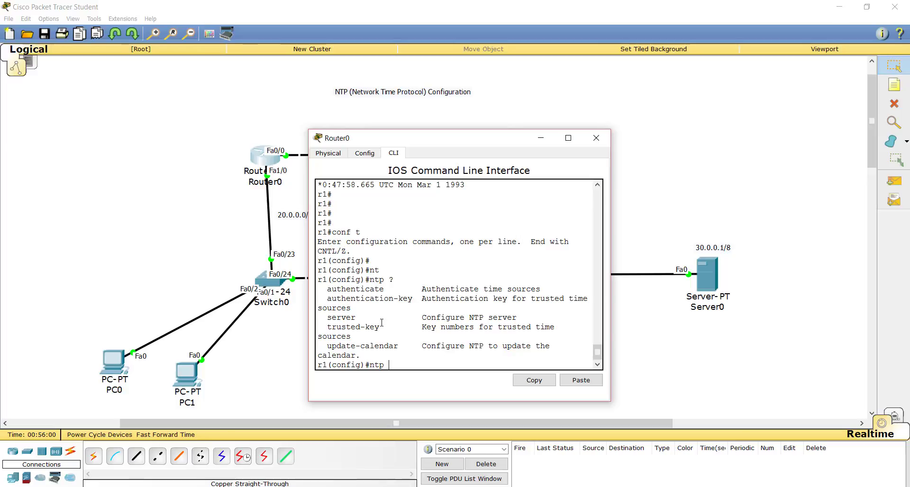
pyautogui.write('ser')
pyautogui.press('Tab')
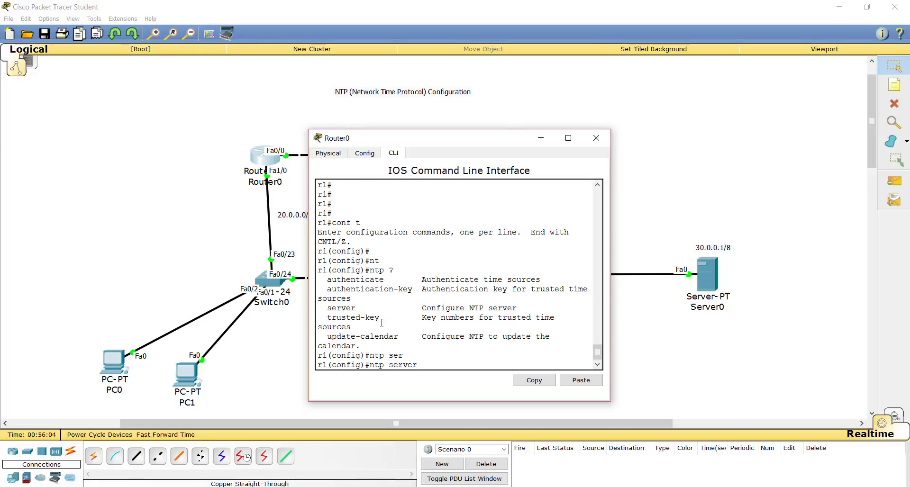
# Set 30.0.0.1 as Router0's NTP server, return to privileged EXEC mode and close the router window.
pyautogui.write('?')
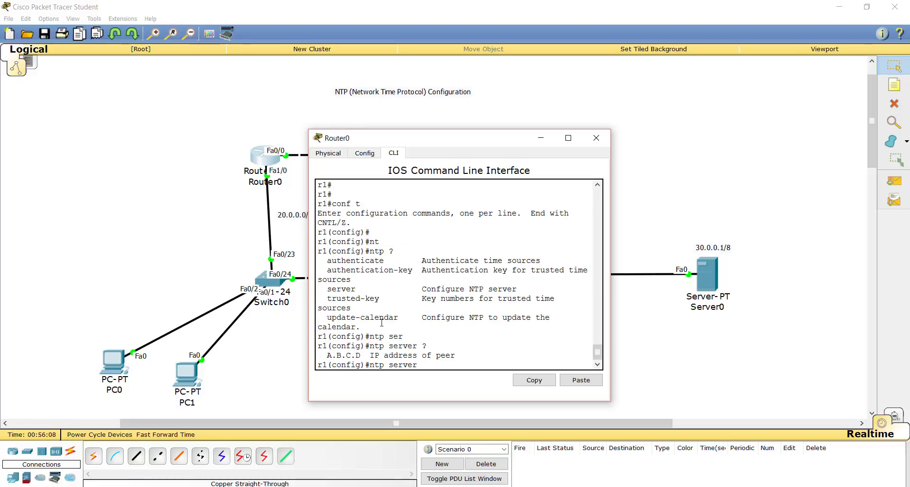
pyautogui.write('30.0.0')
pyautogui.press('Return')
pyautogui.press('Return')
pyautogui.press('Return')
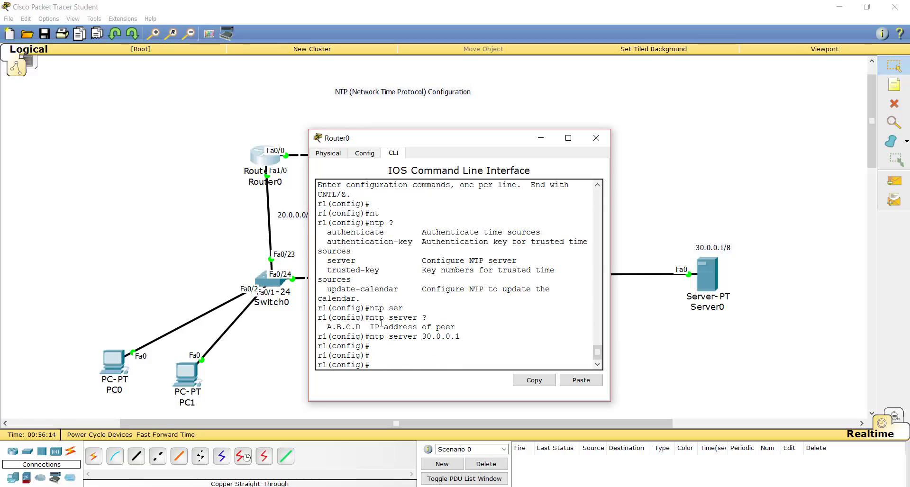
pyautogui.hotkey('ctrl', 'z')
pyautogui.press('Return')
pyautogui.press('Return')
pyautogui.press('Return')
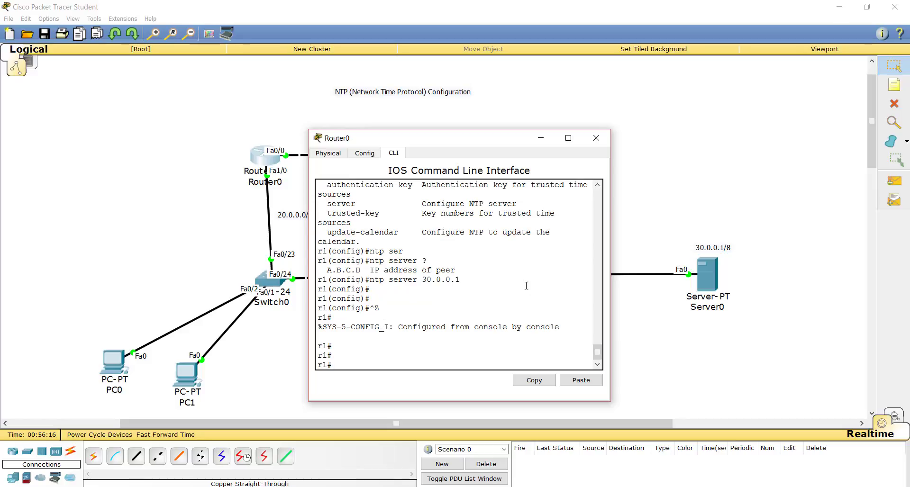
pyautogui.click(667, 183)
# Enter global configuration mode on Router1 with conf t and begin an ntp server command with the partial address 30.0.0.
pyautogui.click(556, 152)
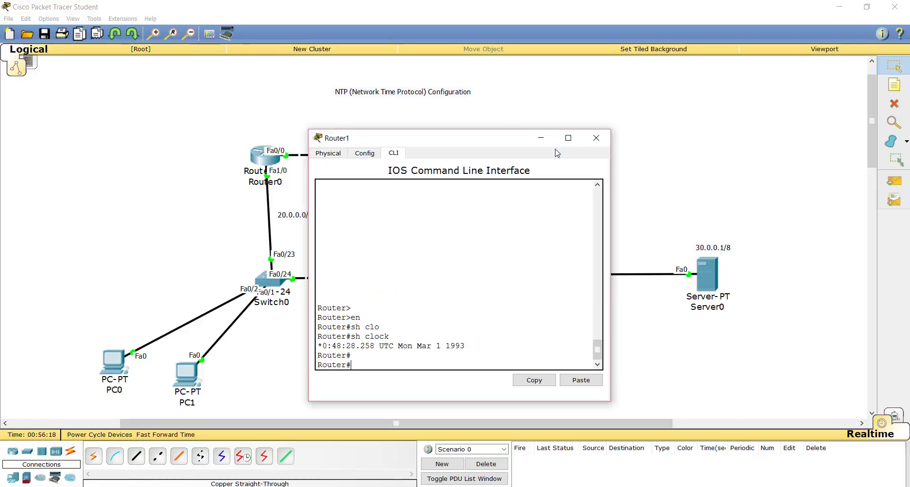
pyautogui.press('Return')
pyautogui.press('Return')
pyautogui.write('c')
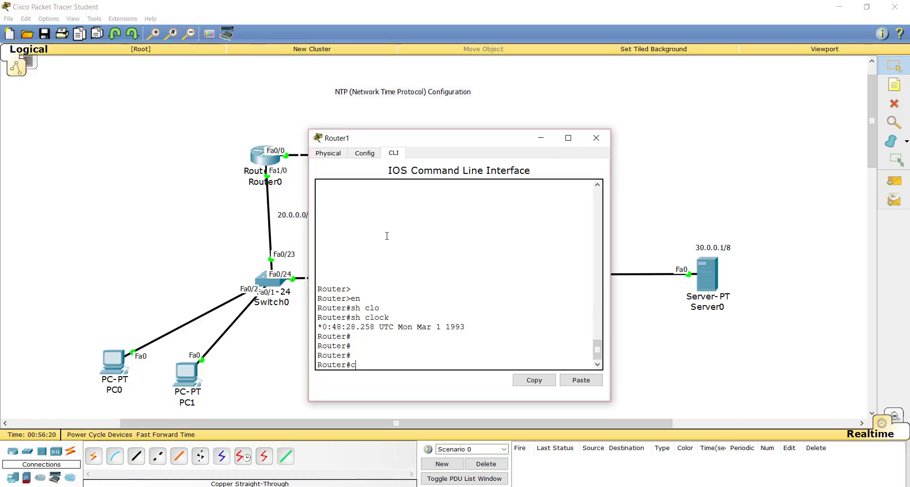
pyautogui.write('onf t')
pyautogui.press('Return')
pyautogui.press('Return')
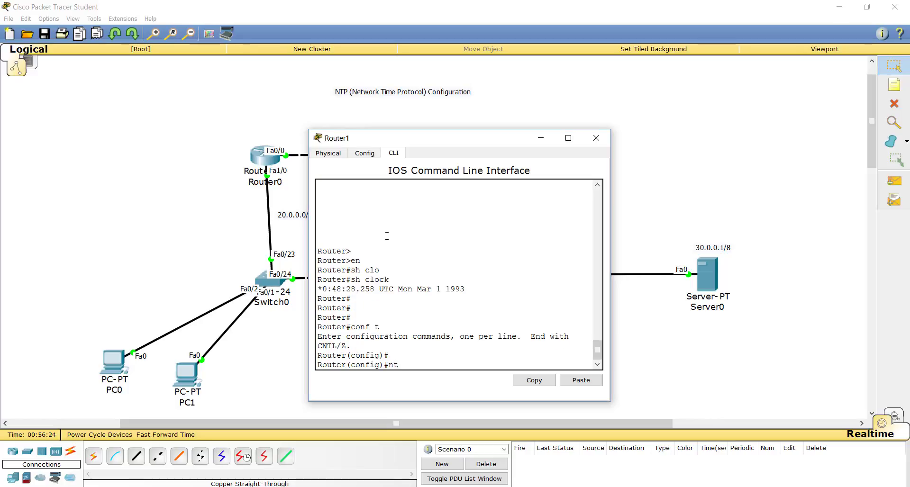
pyautogui.write('ntp se')
pyautogui.press('Tab')
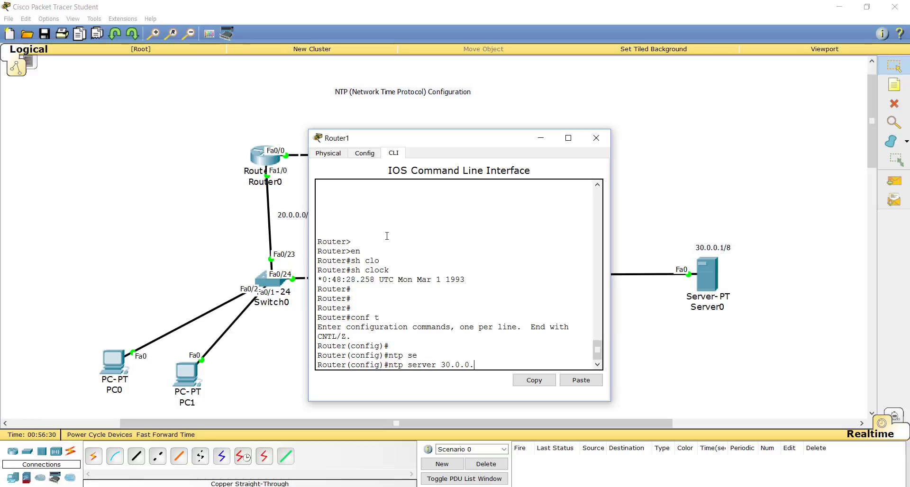
pyautogui.click(694, 229)
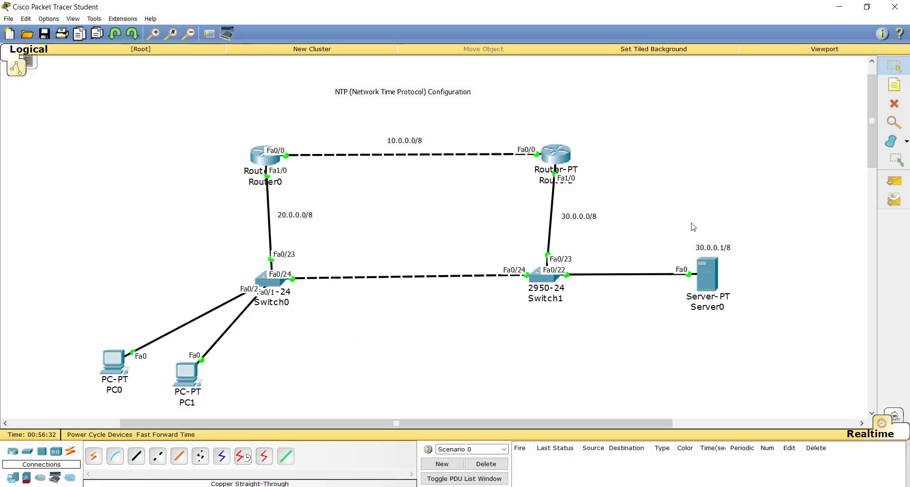
# Check Server0's IP address in its IP Configuration and close the server window.
pyautogui.click(710, 271)
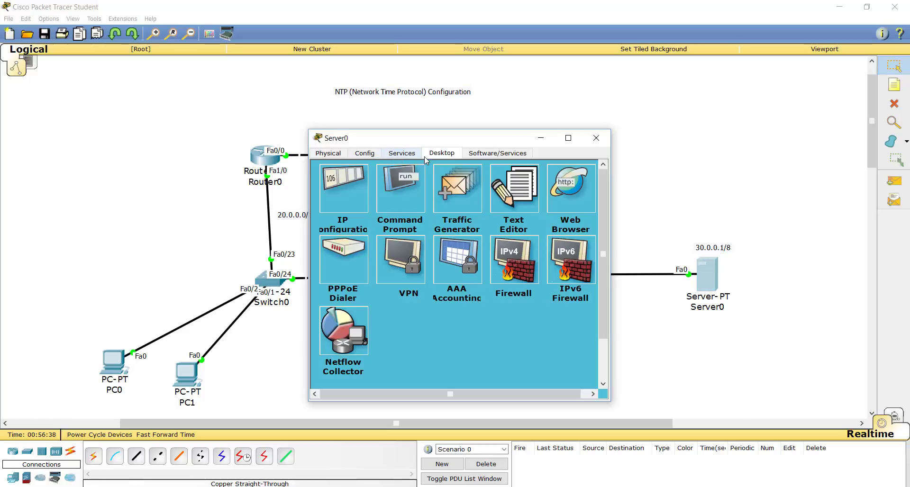
pyautogui.click(299, 187)
pyautogui.click(711, 281)
pyautogui.click(351, 174)
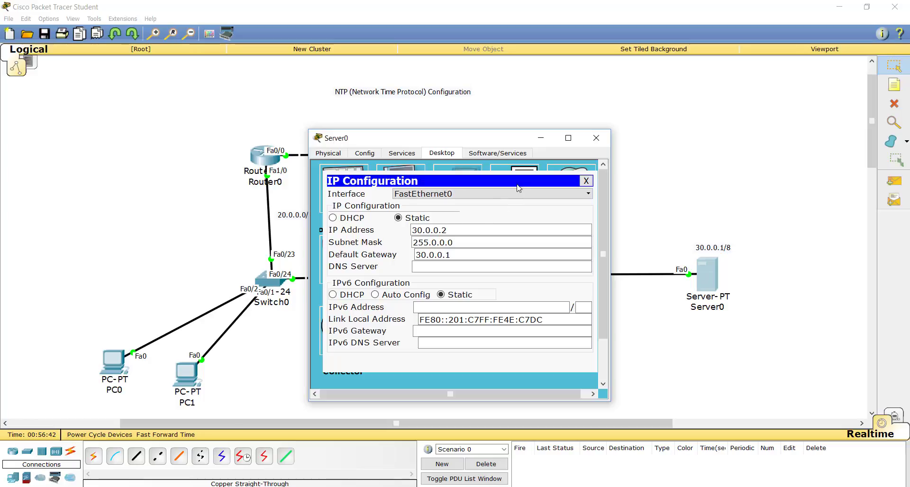
pyautogui.click(596, 138)
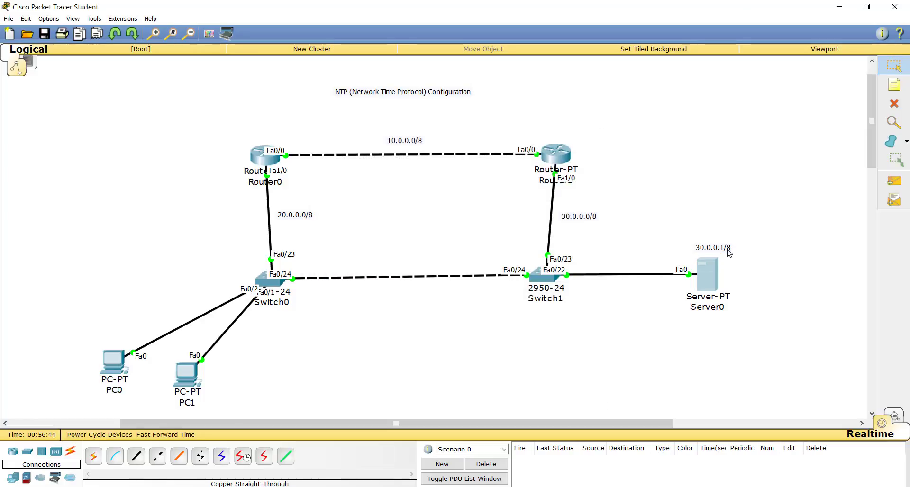
# Correct the address note above Server0 to 30.0.0.2/8.
pyautogui.doubleClick(728, 250)
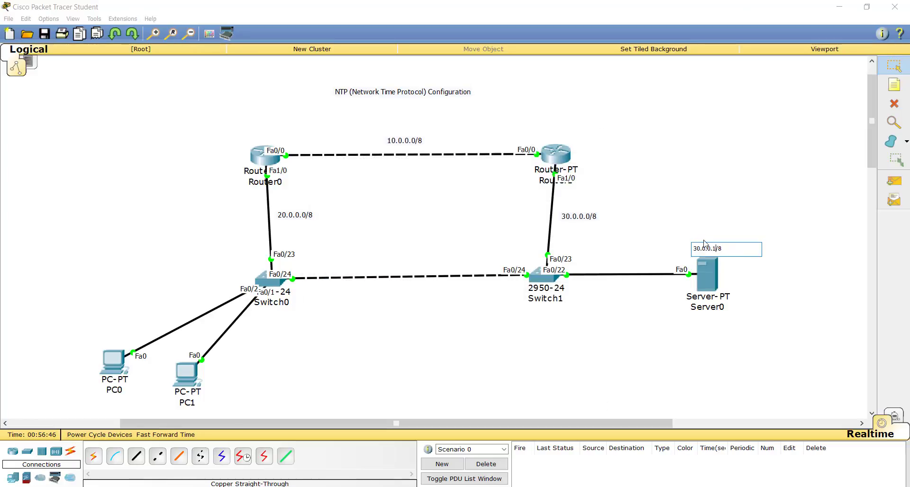
pyautogui.press('BackSpace')
pyautogui.write('2')
pyautogui.click(677, 214)
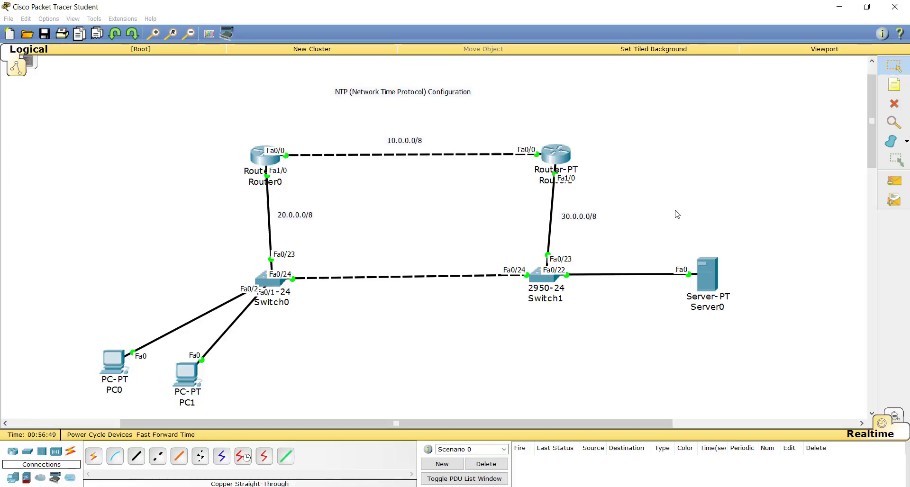
# Test Router0's connectivity to Server0 by running ping 30.0.0.2.
pyautogui.click(265, 156)
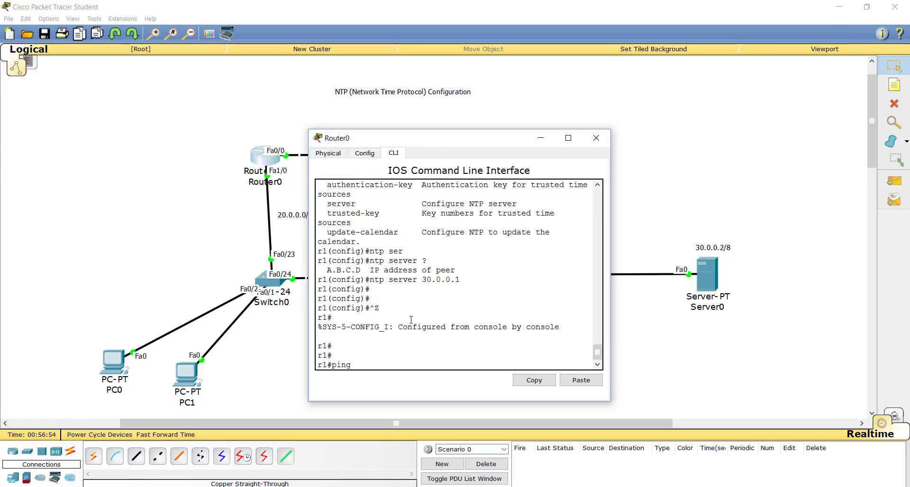
pyautogui.write('ping 30.0.0.2')
pyautogui.press('Return')
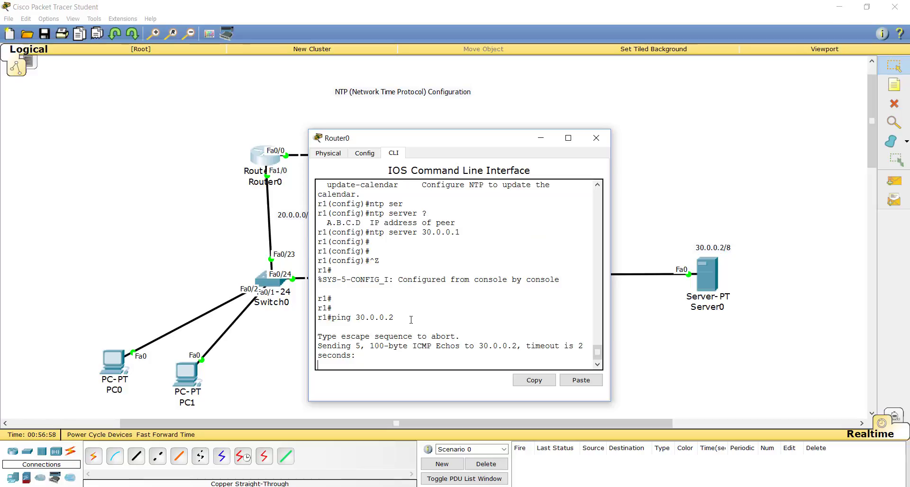
pyautogui.press('Return')
pyautogui.press('Return')
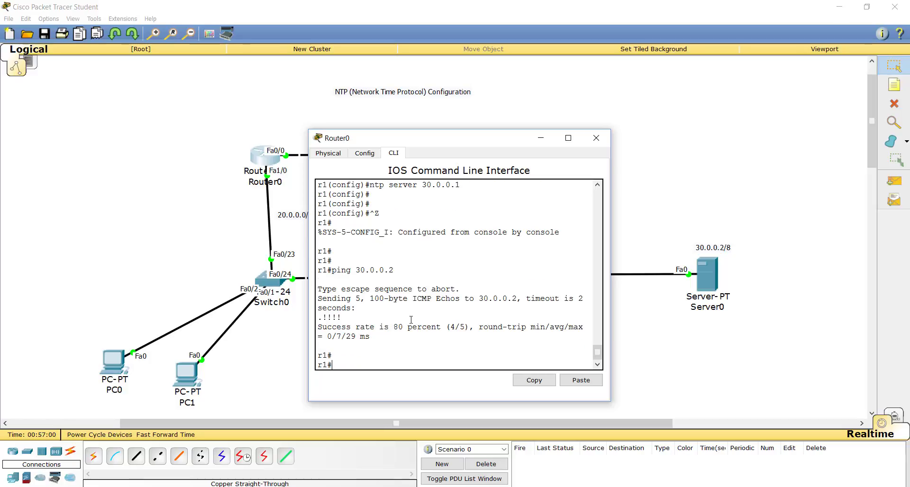
# Enter global configuration mode on Router0 and set its NTP server with ntp server 30.0.0.2, then close its window.
pyautogui.press('Up')
pyautogui.press('Up')
pyautogui.press('Up')
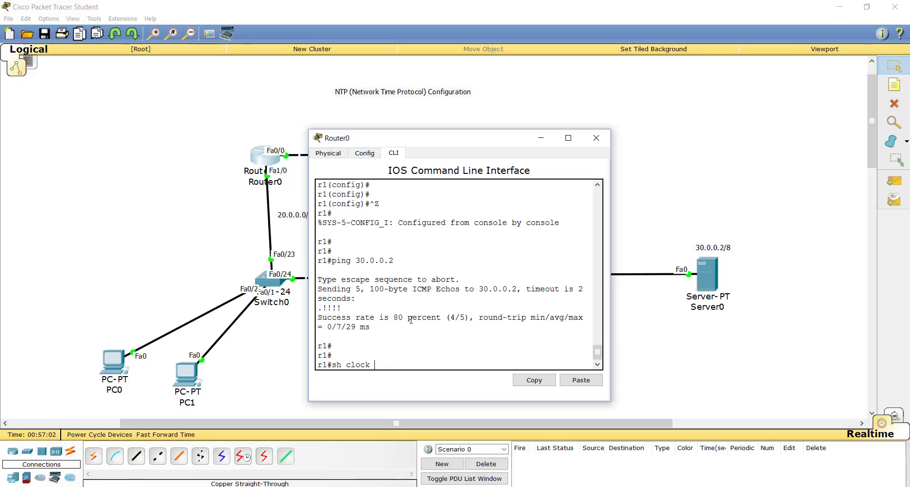
pyautogui.press('Return')
pyautogui.write('ntp server 30.0.0.1')
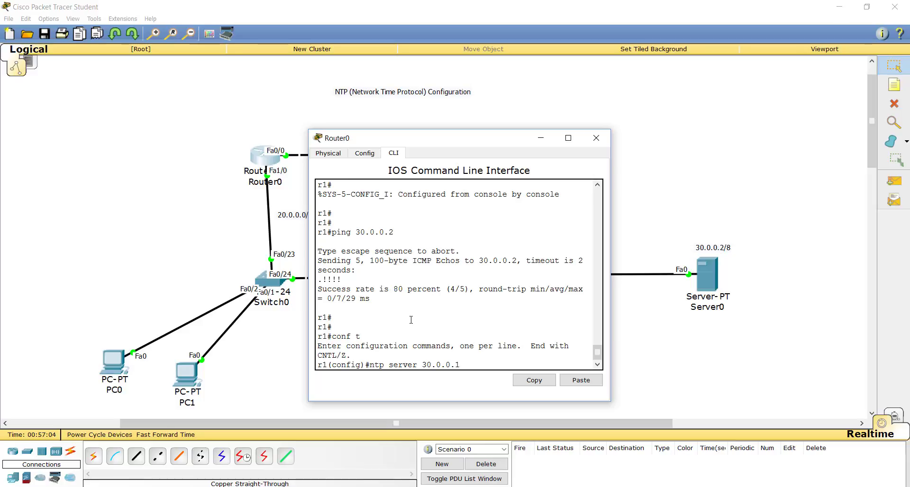
pyautogui.write('2')
pyautogui.press('Return')
pyautogui.press('Return')
pyautogui.press('Return')
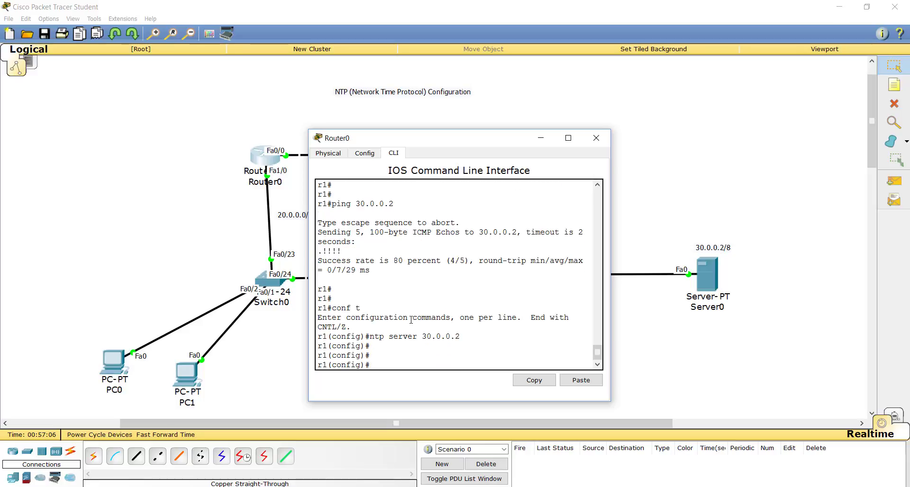
pyautogui.click(597, 138)
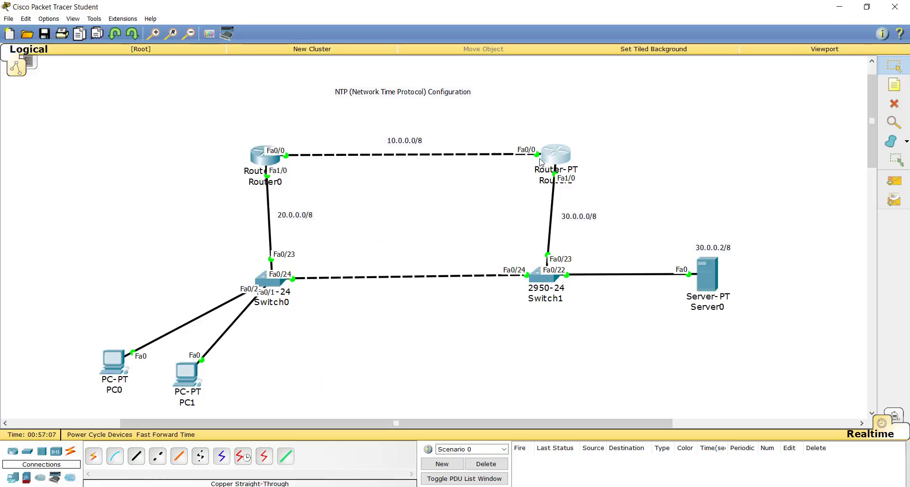
# Complete Router1's pending command as ntp server 30.0.0.2 and return to privileged EXEC mode.
pyautogui.click(562, 173)
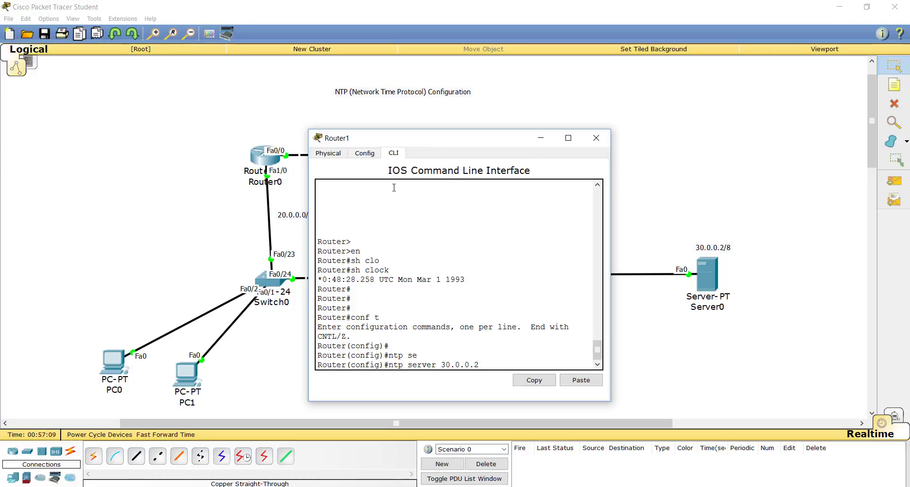
pyautogui.write('2')
pyautogui.press('Return')
pyautogui.press('Return')
pyautogui.press('Return')
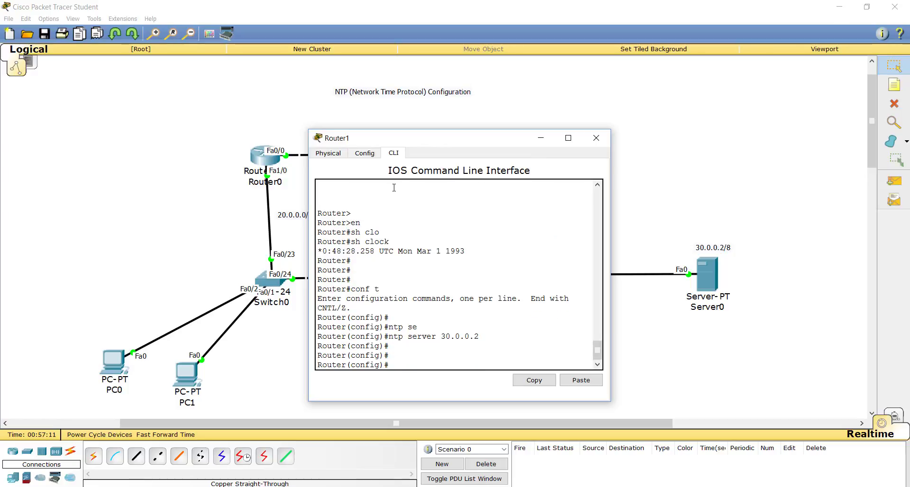
pyautogui.hotkey('ctrl', 'z')
pyautogui.press('Return')
pyautogui.press('Return')
pyautogui.press('Return')
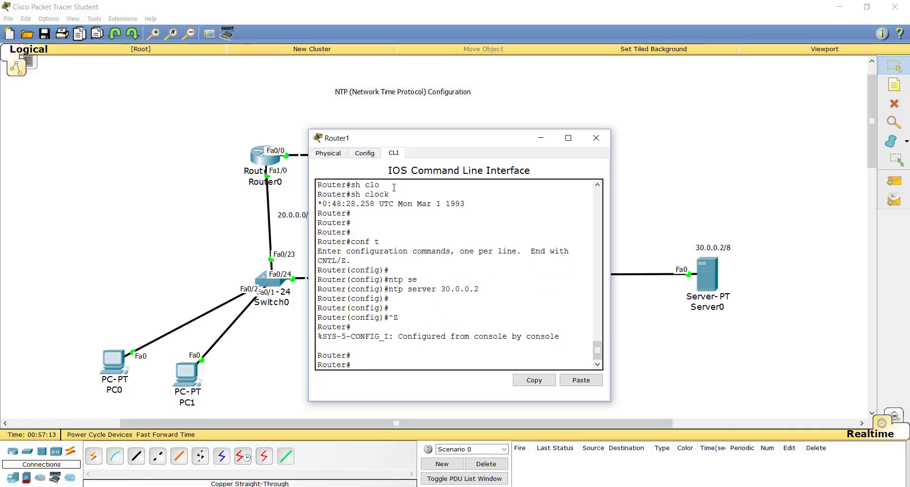
# Turn on the NTP service on Server0 and close its window.
pyautogui.click(650, 197)
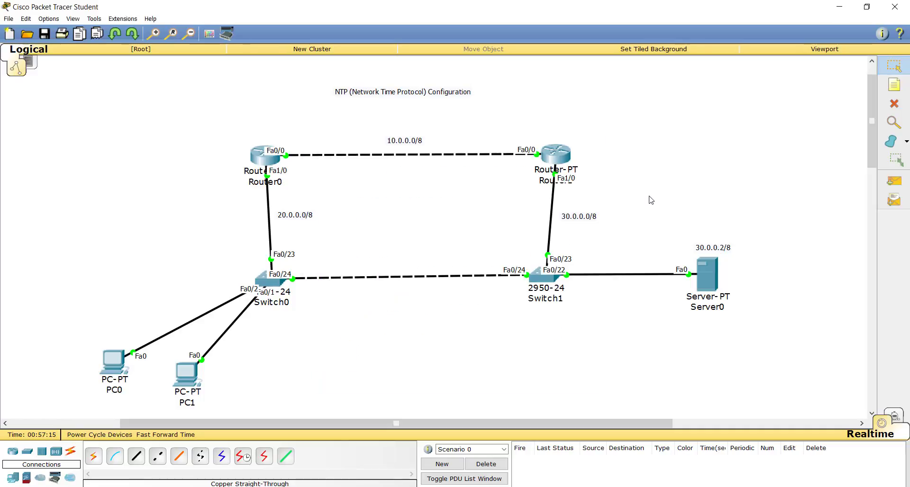
pyautogui.click(717, 272)
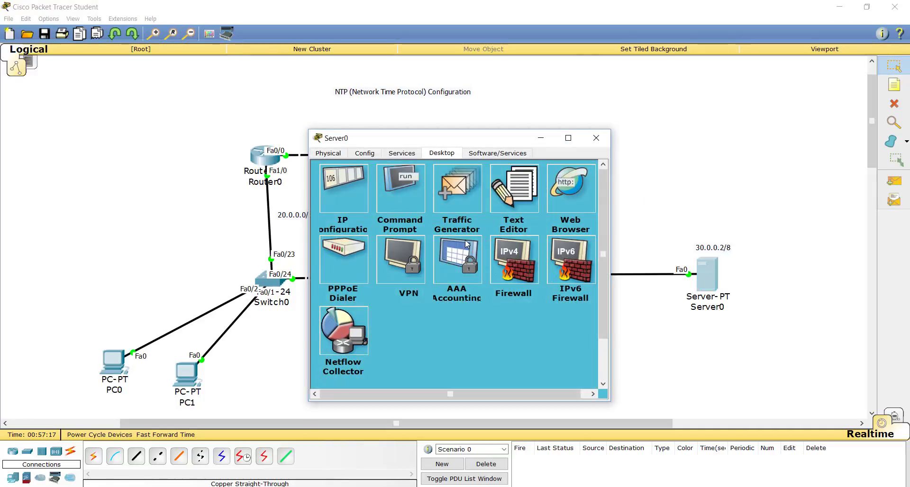
pyautogui.click(397, 153)
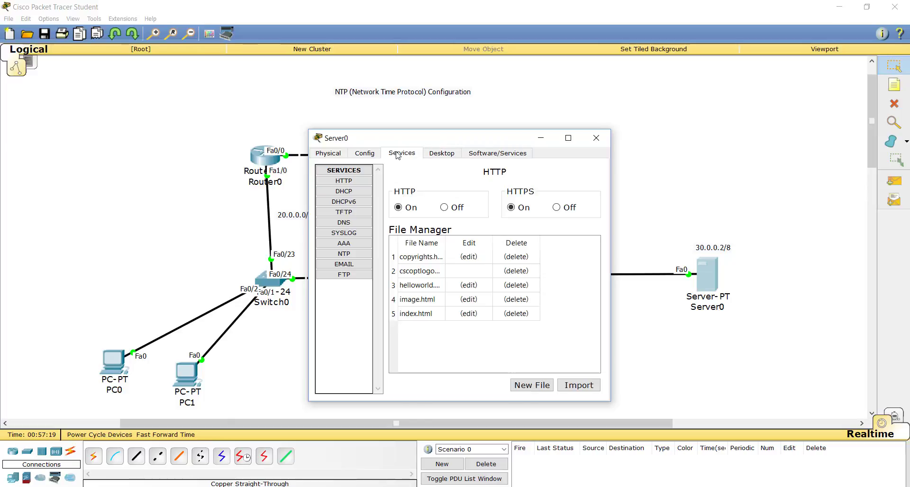
pyautogui.click(348, 256)
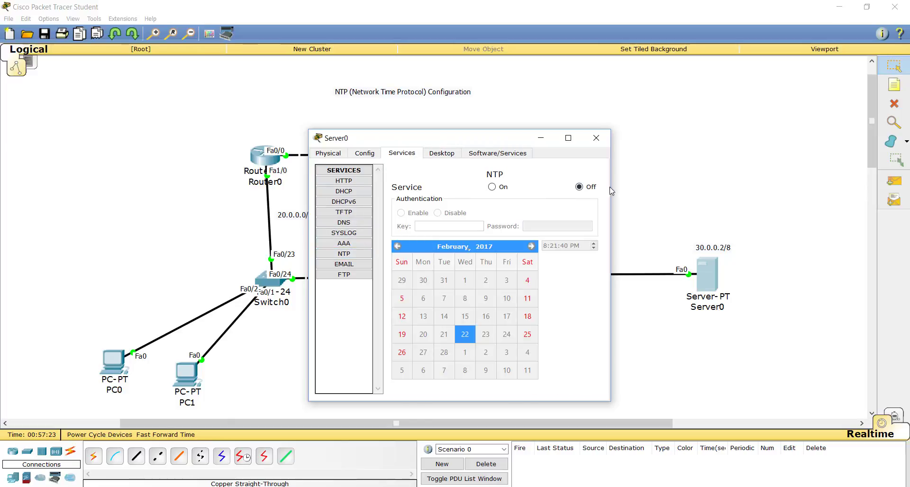
pyautogui.click(492, 188)
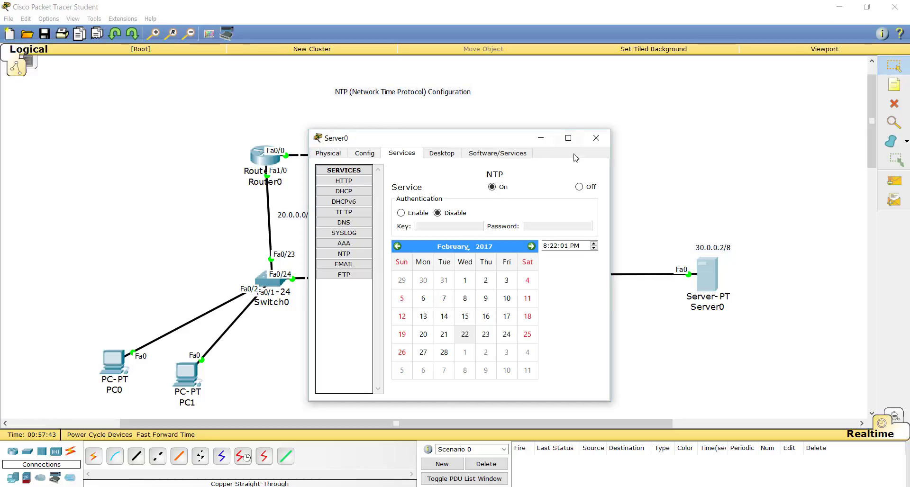
pyautogui.click(601, 139)
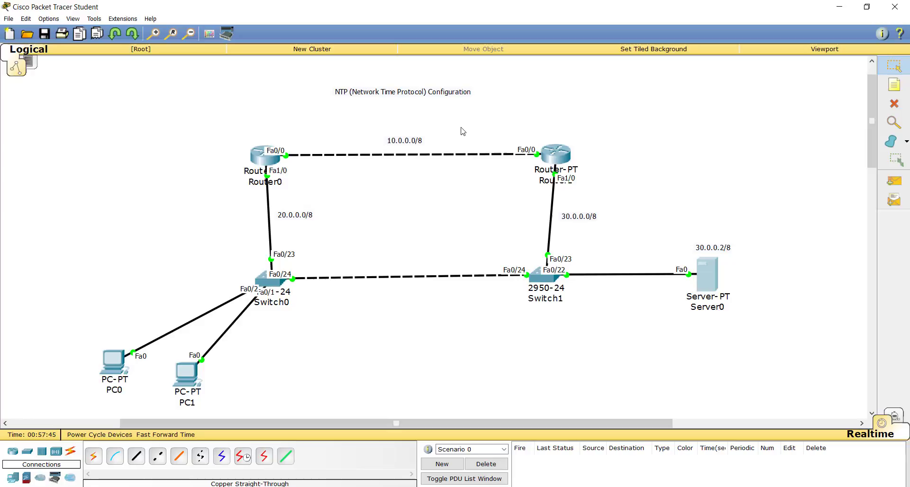
# Return Router0 from global configuration mode to privileged EXEC mode.
pyautogui.click(260, 166)
pyautogui.press('Return')
pyautogui.press('Return')
pyautogui.hotkey('ctrl', 'z')
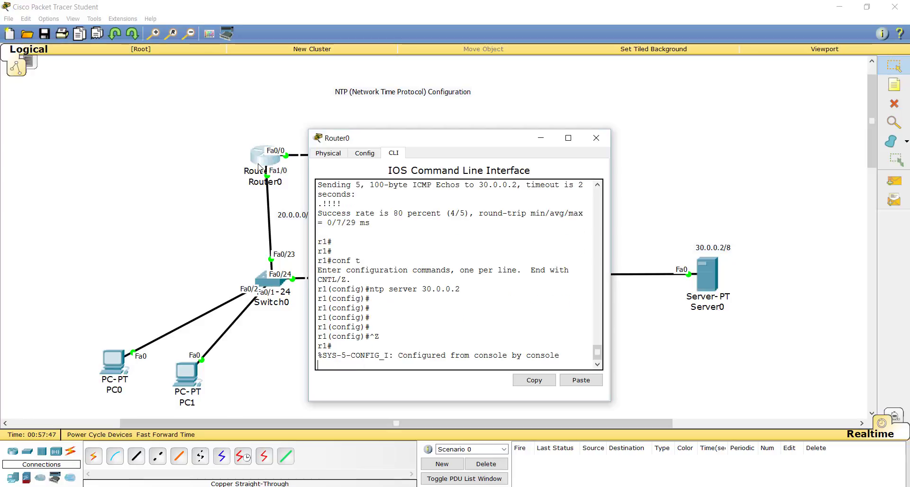
pyautogui.press('Return')
pyautogui.press('Return')
pyautogui.press('Return')
pyautogui.press('Return')
# Display Router0's clock with the sh clock command.
pyautogui.write('sh cl')
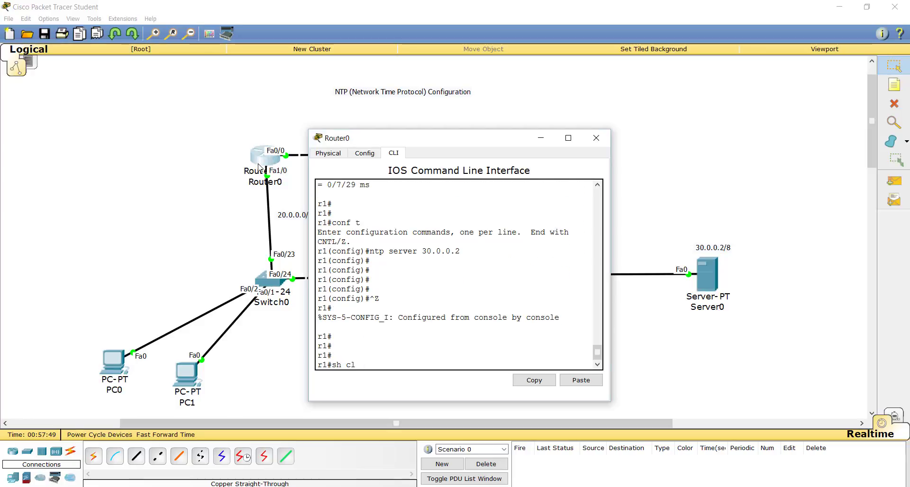
pyautogui.write('o')
pyautogui.press('Tab')
pyautogui.press('Return')
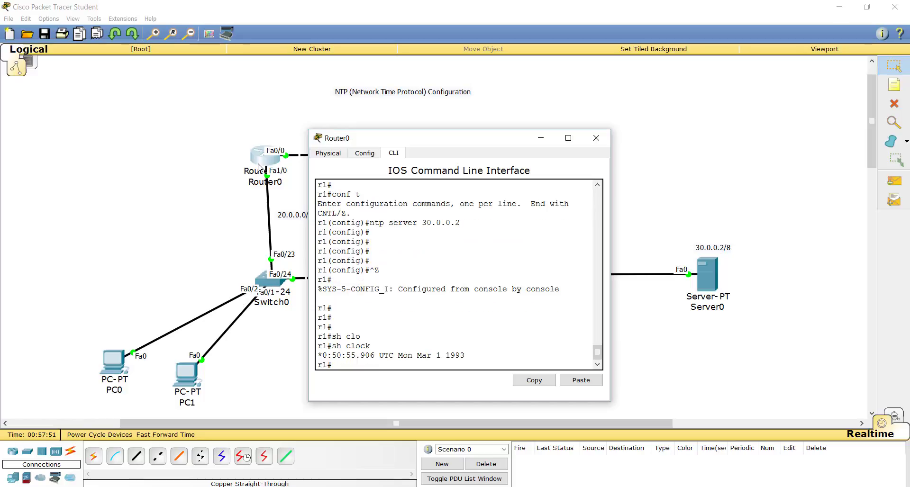
pyautogui.press('Return')
pyautogui.press('Return')
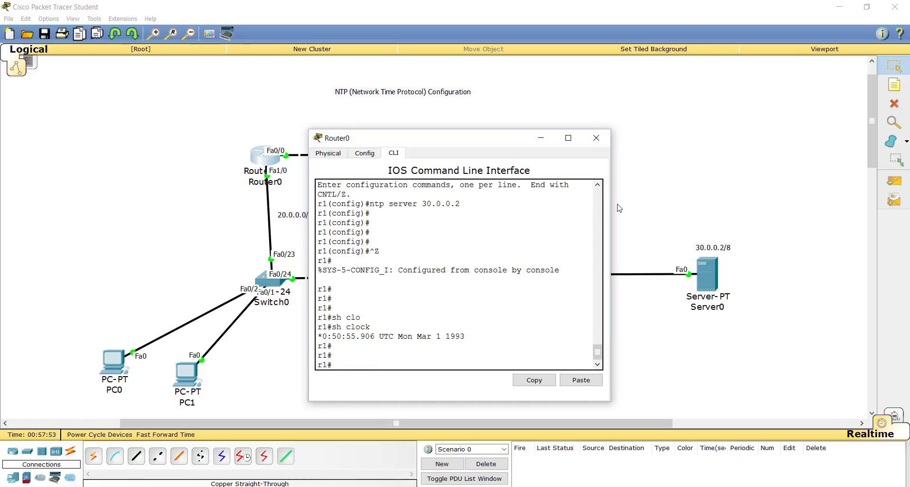
# Check the NTP service status, date and time on Server0, closing its window when finished.
pyautogui.click(707, 274)
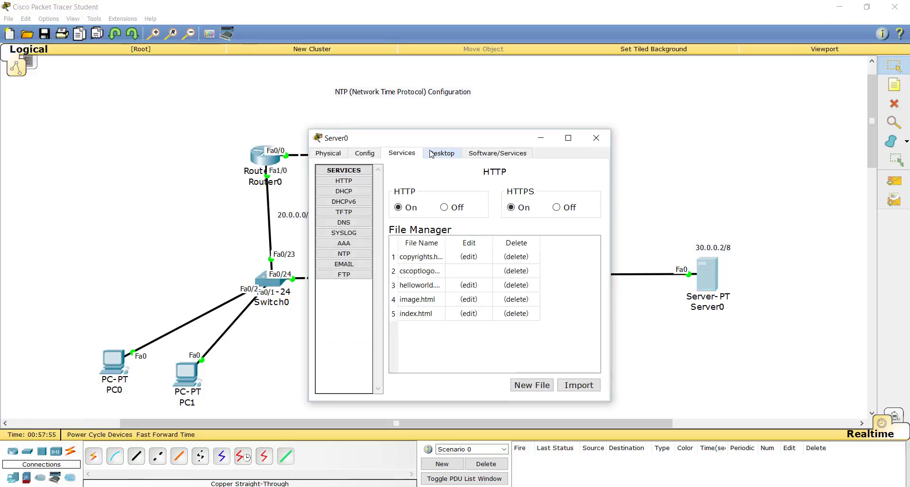
pyautogui.click(345, 254)
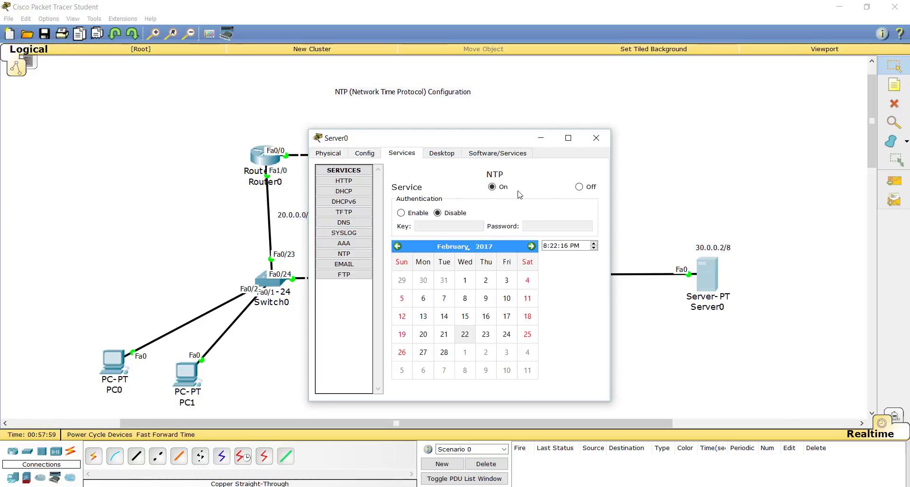
pyautogui.click(587, 145)
# Run sh clock again on Router0 to compare its time with Server0.
pyautogui.click(272, 164)
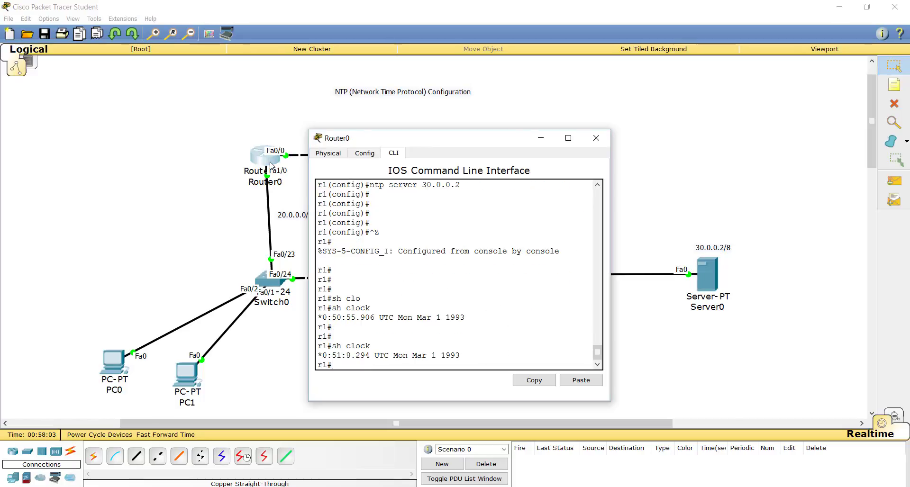
pyautogui.press('Return')
pyautogui.press('Return')
pyautogui.press('Return')
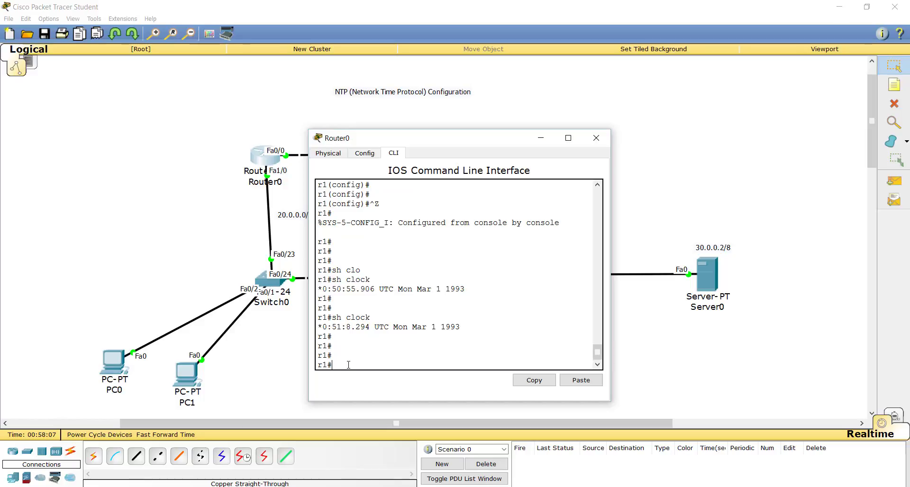
pyautogui.click(501, 97)
# Display Router1's clock with sh clock to check its NTP synchronization.
pyautogui.click(560, 159)
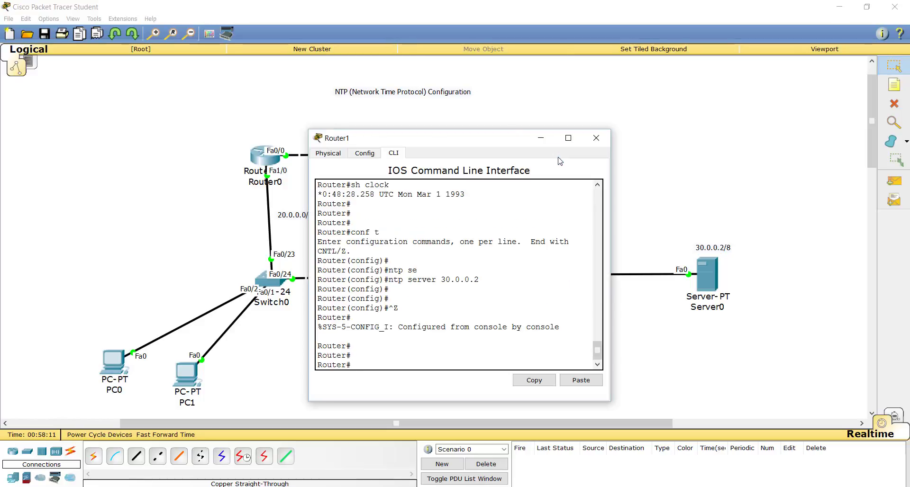
pyautogui.write('sh clo')
pyautogui.press('Tab')
pyautogui.press('Return')
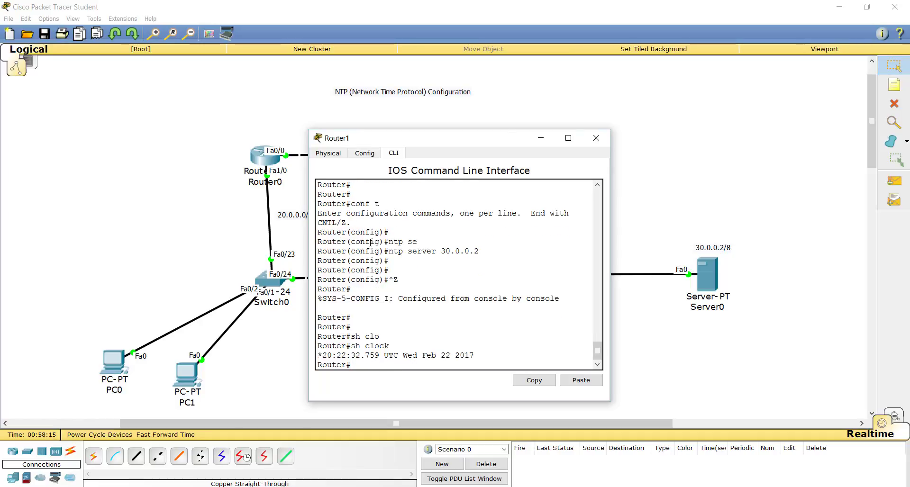
pyautogui.press('Return')
pyautogui.press('Return')
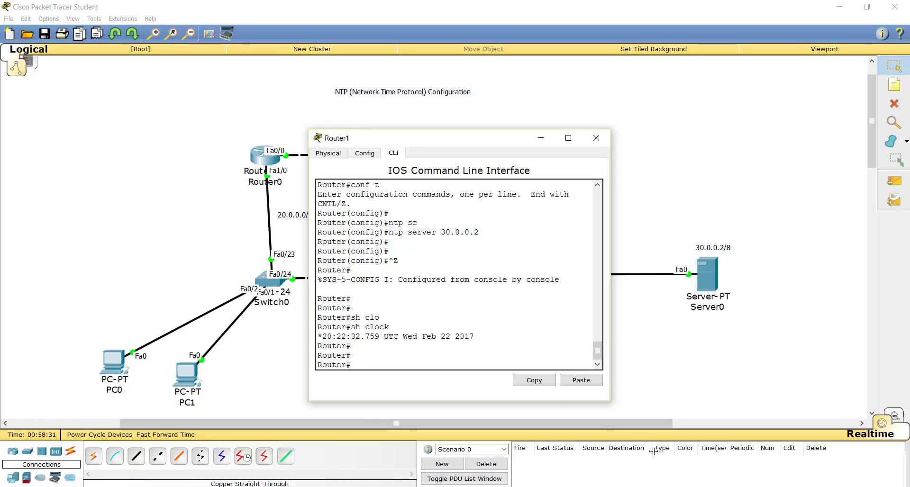
# Recheck Router0's clock by repeating the sh clock command.
pyautogui.click(256, 162)
pyautogui.press('Return')
pyautogui.press('Return')
pyautogui.press('Up')
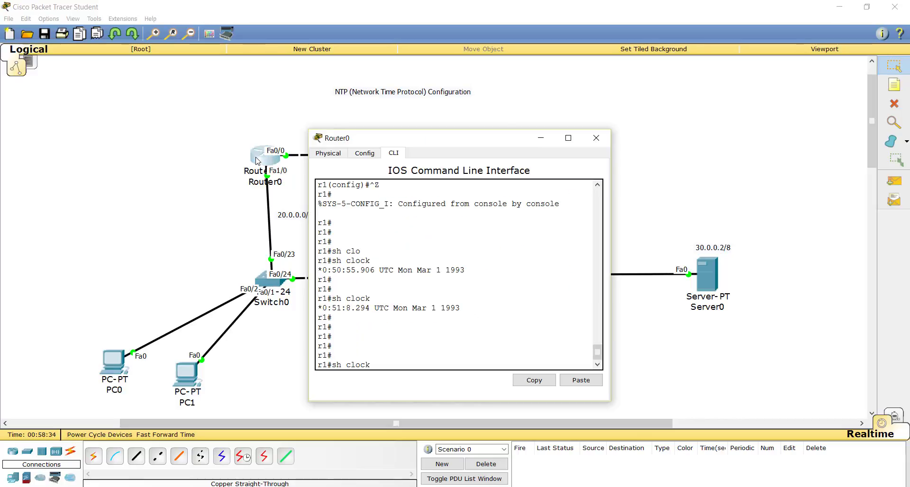
pyautogui.press('Return')
pyautogui.press('Return')
pyautogui.press('Return')
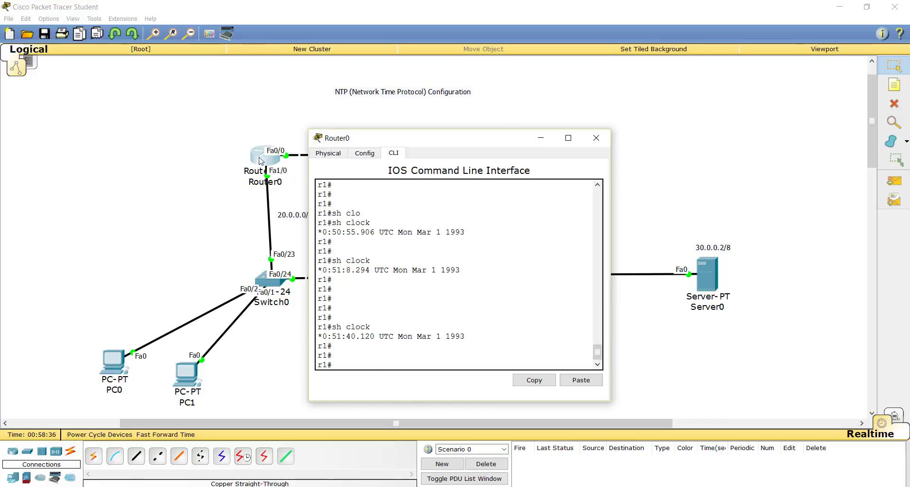
pyautogui.scroll(1, 276, 158)
pyautogui.scroll(-1, 374, 227)
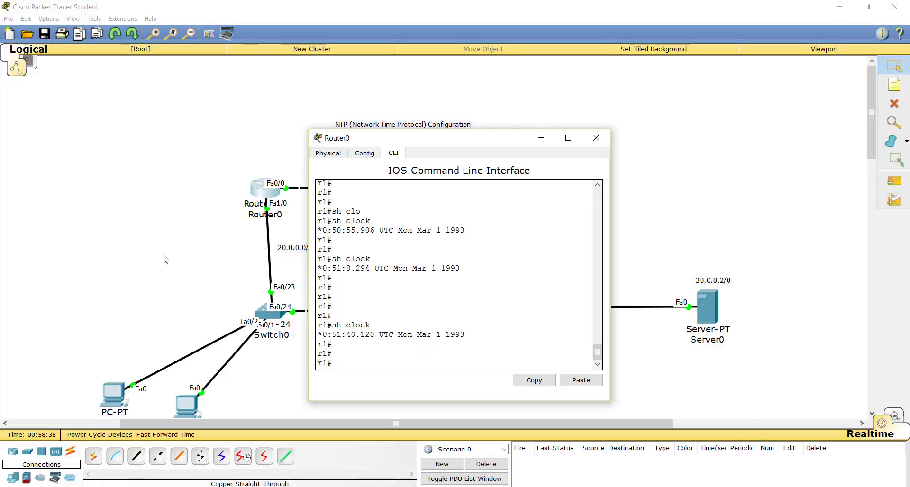
pyautogui.scroll(-1, 155, 268)
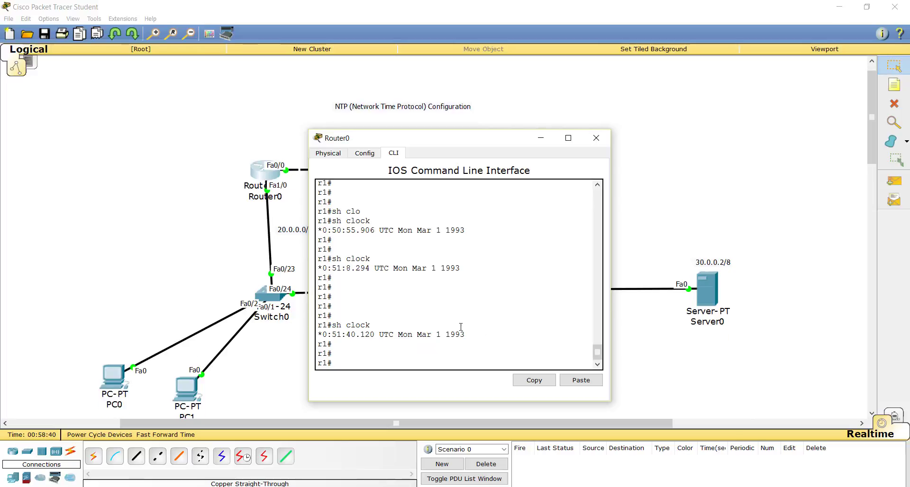
pyautogui.write('conf t')
pyautogui.press('Return')
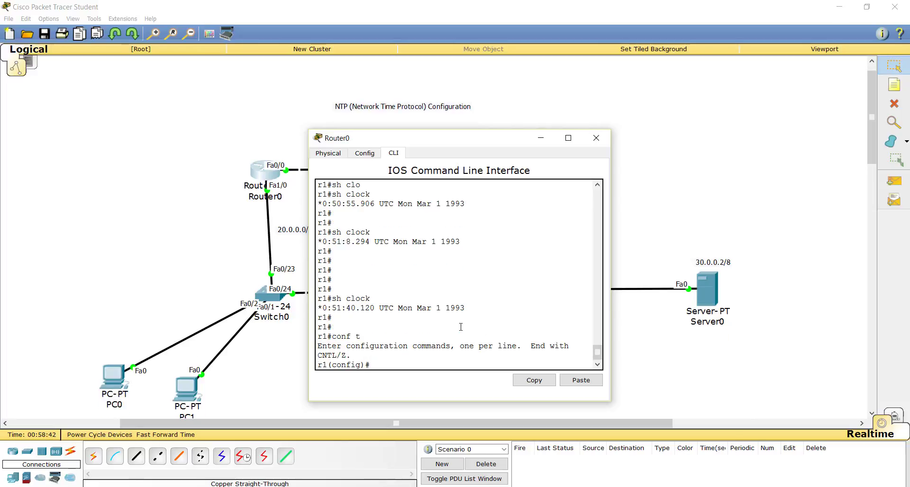
pyautogui.press('Return')
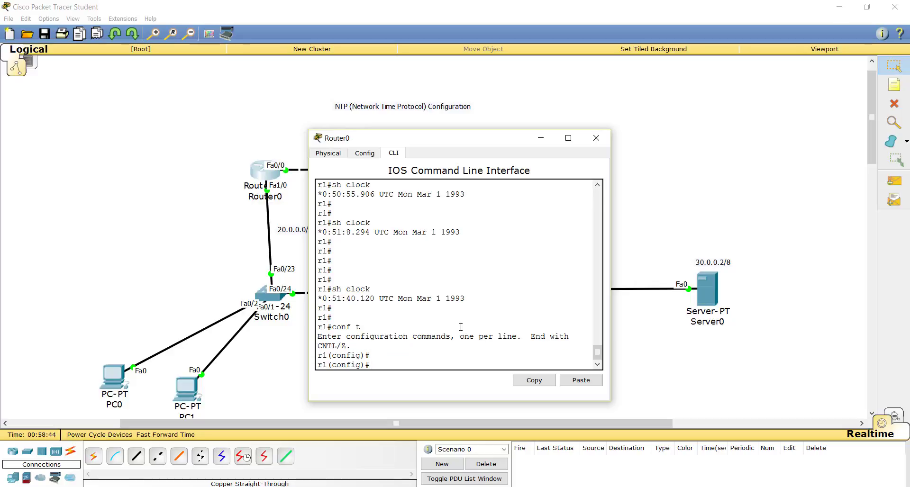
pyautogui.hotkey('ctrl', 'z')
pyautogui.press('Return')
pyautogui.press('Return')
pyautogui.press('Return')
# Test Router0's connection to the NTP server with ping 30.0.0.2.
pyautogui.write('conf t')
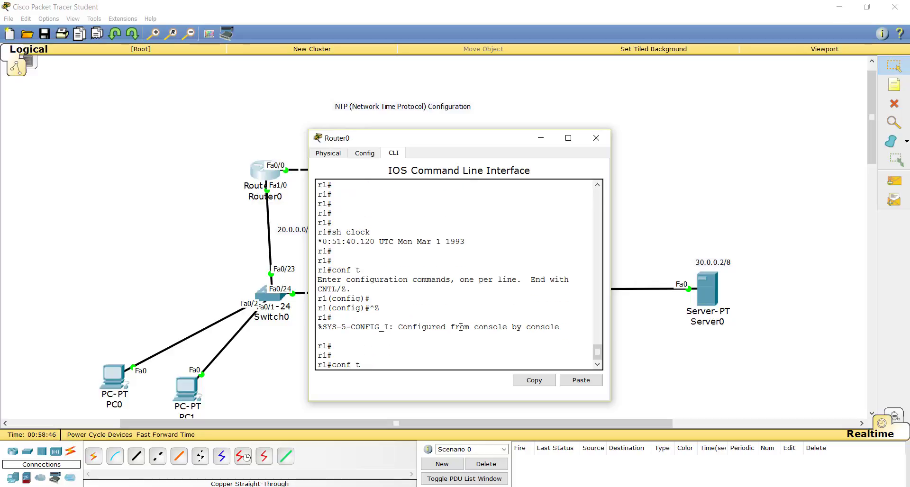
pyautogui.press('Up')
pyautogui.press('Up')
pyautogui.press('Up')
pyautogui.press('Return')
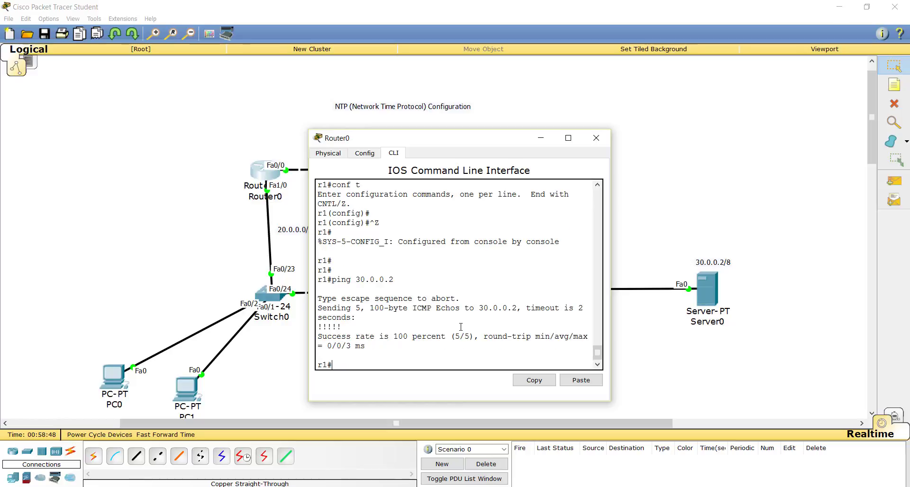
pyautogui.press('Return')
pyautogui.press('Return')
# Run sh clock on Router0 once more after the ping test.
pyautogui.write('conf t')
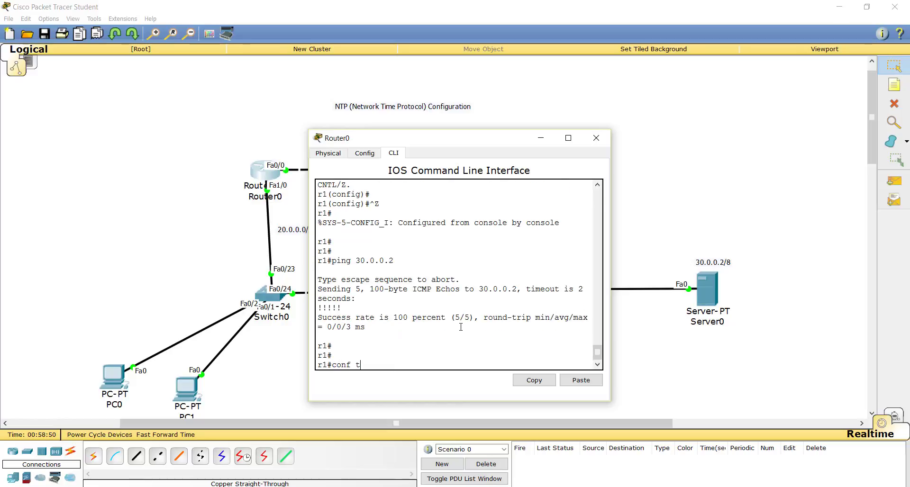
pyautogui.press('Up')
pyautogui.press('Return')
pyautogui.press('Return')
pyautogui.press('Return')
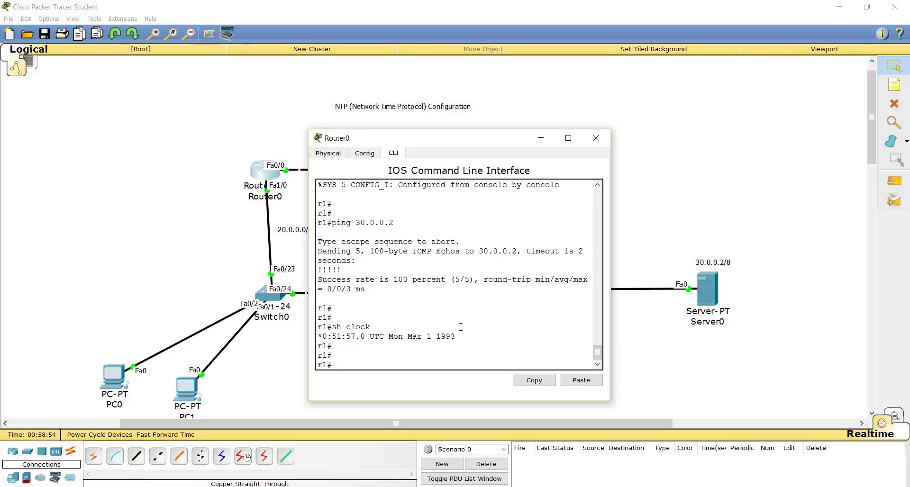
# Enter global configuration mode on Router0 and remove its NTP server with no ntp server 30.0.0.2.
pyautogui.write('conf t')
pyautogui.press('Return')
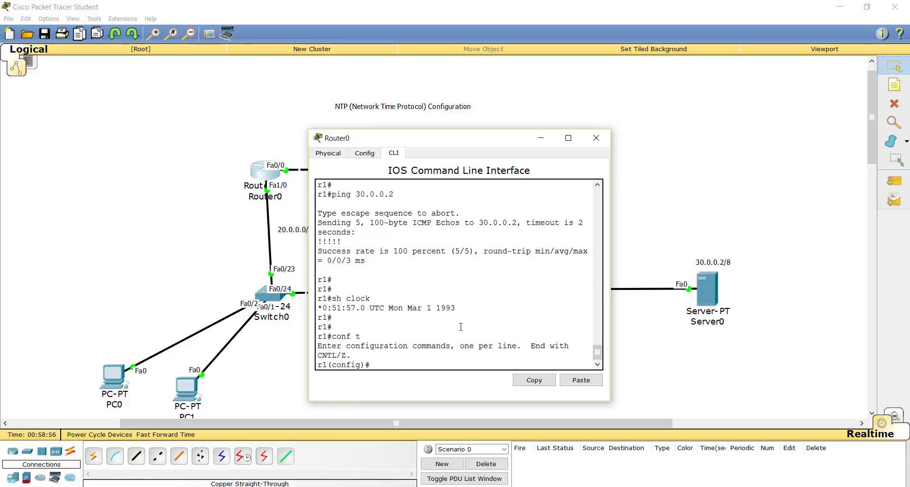
pyautogui.press('Return')
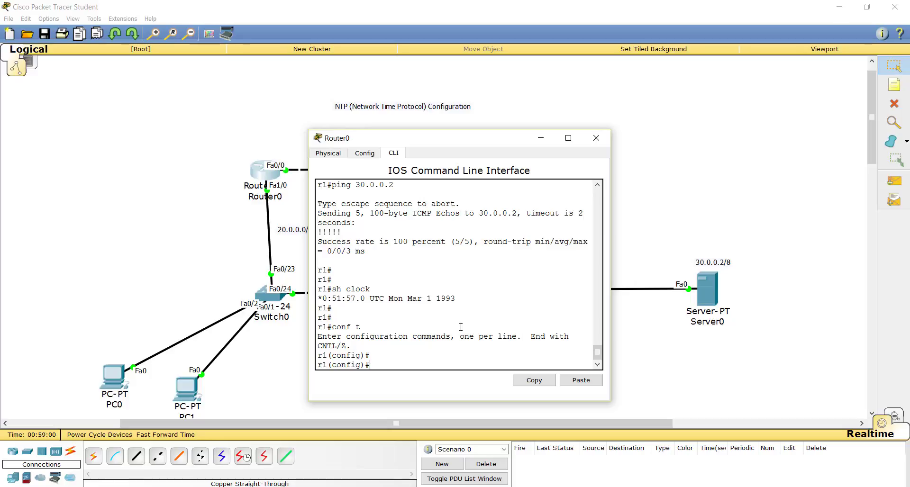
pyautogui.write('no nt')
pyautogui.press('Tab')
pyautogui.write('se')
pyautogui.press('Tab')
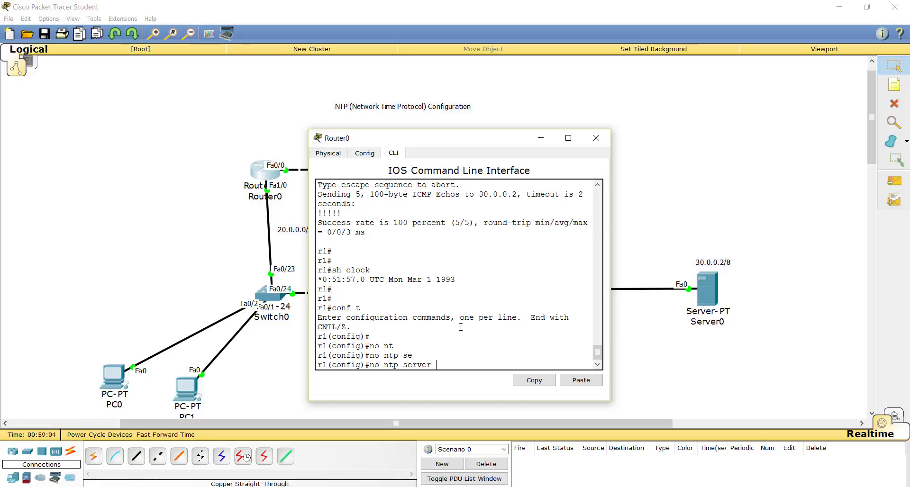
pyautogui.write('30.0.0.2')
pyautogui.press('Return')
pyautogui.press('Return')
pyautogui.press('Return')
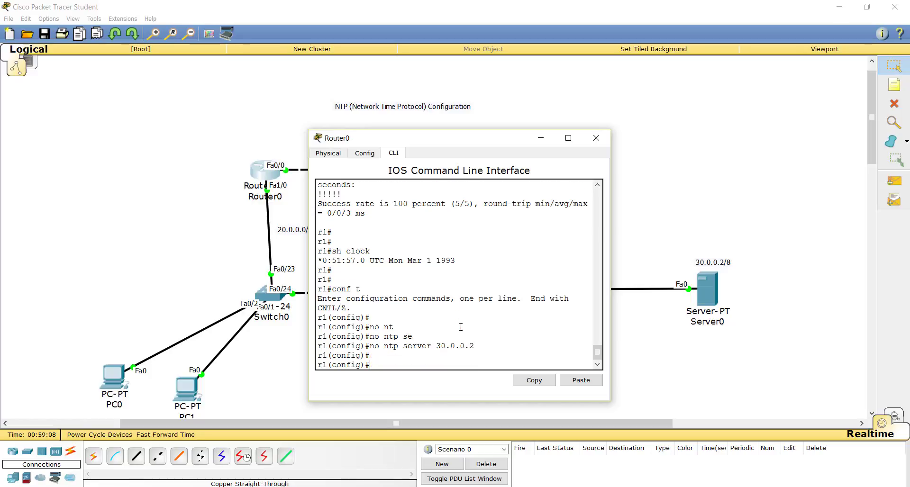
# Set Router0's NTP server again with ntp server 30.0.0.2.
pyautogui.write('nt')
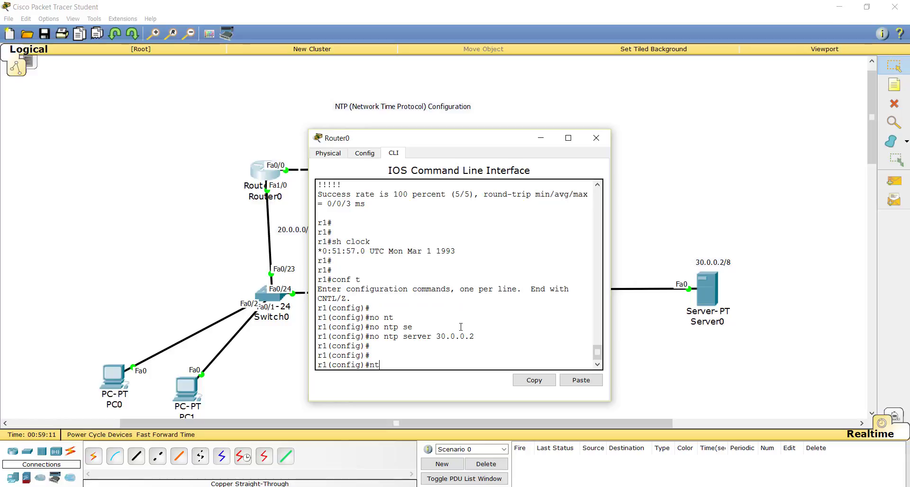
pyautogui.press('Tab')
pyautogui.write('ser')
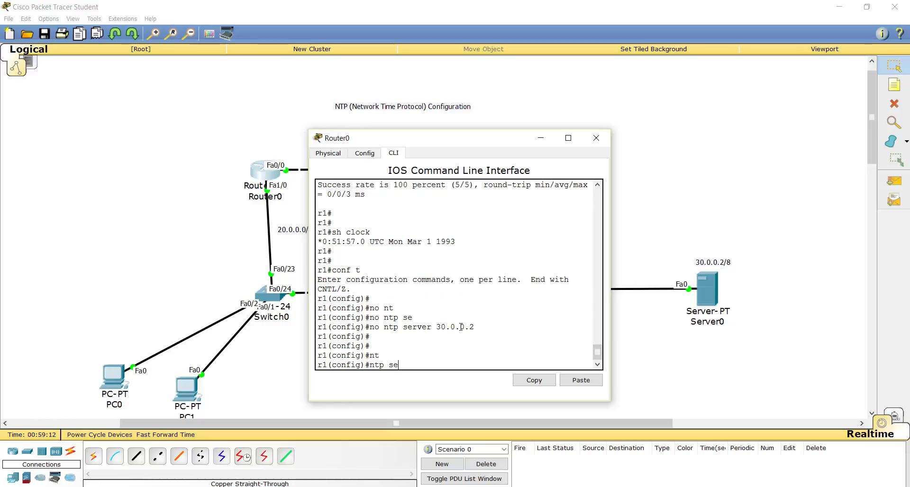
pyautogui.press('Tab')
pyautogui.write('30.0.0')
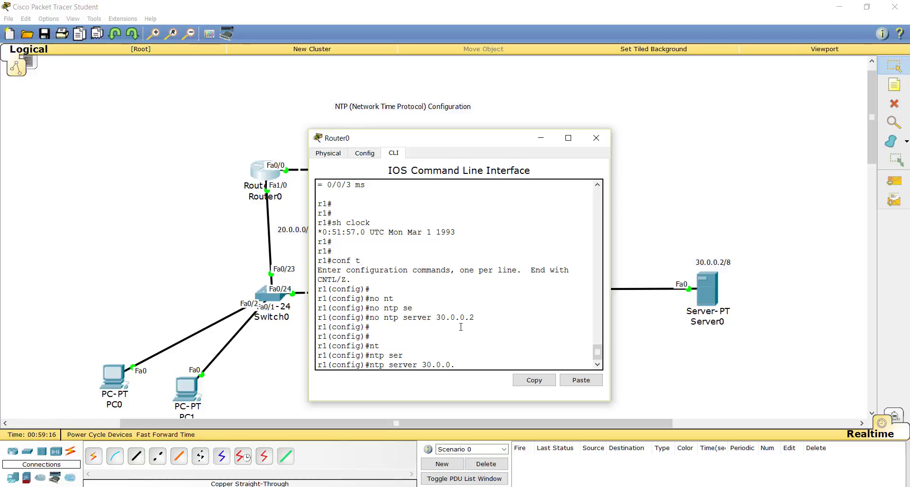
pyautogui.write('.2')
pyautogui.press('Return')
pyautogui.press('Return')
pyautogui.press('Return')
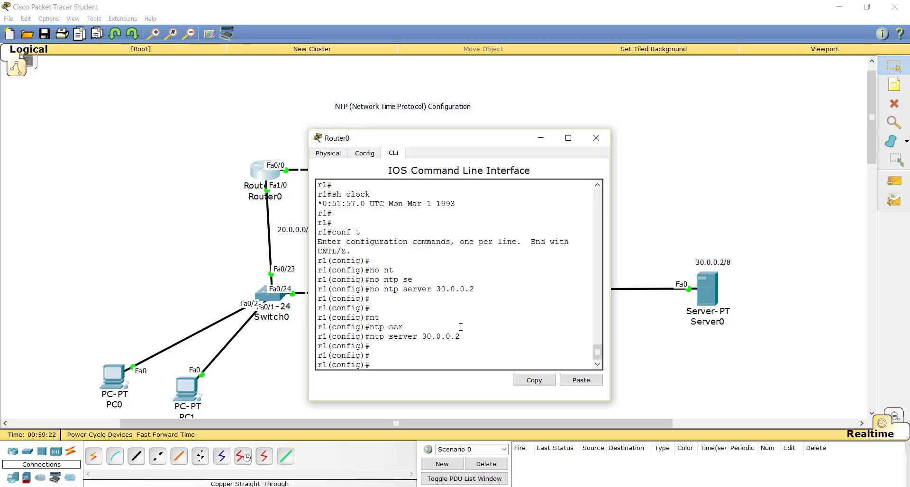
# Leave global configuration mode on Router0 and check its time with sh clock.
pyautogui.hotkey('ctrl', 'z')
pyautogui.press('Return')
pyautogui.press('Return')
pyautogui.press('Return')
pyautogui.press('Return')
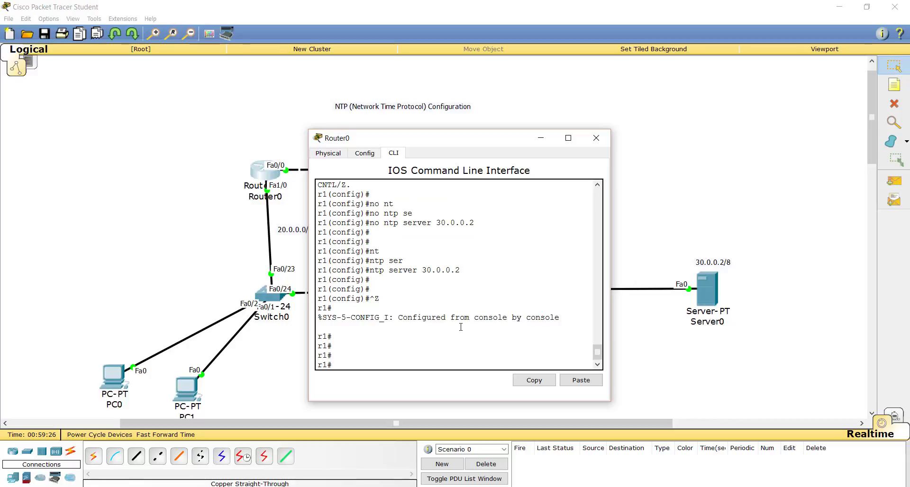
pyautogui.write('sh clo')
pyautogui.press('Return')
pyautogui.press('Return')
pyautogui.press('Return')
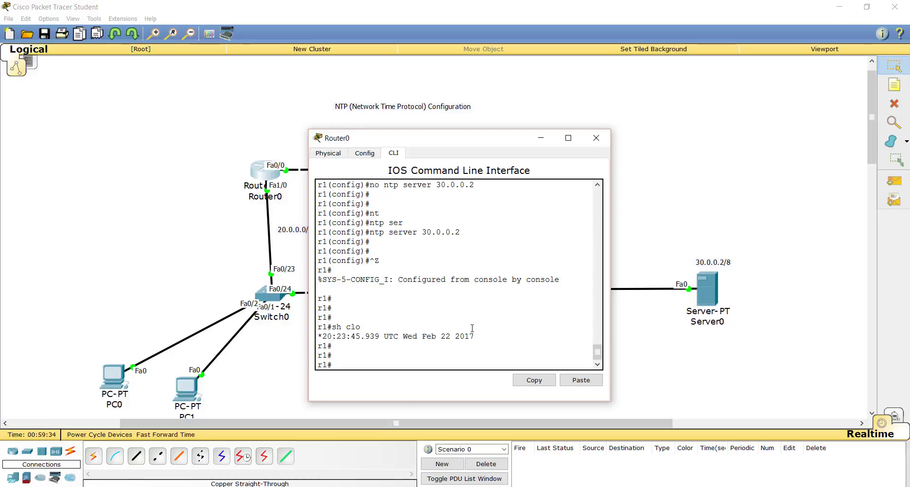
pyautogui.press('Return')
pyautogui.press('Return')
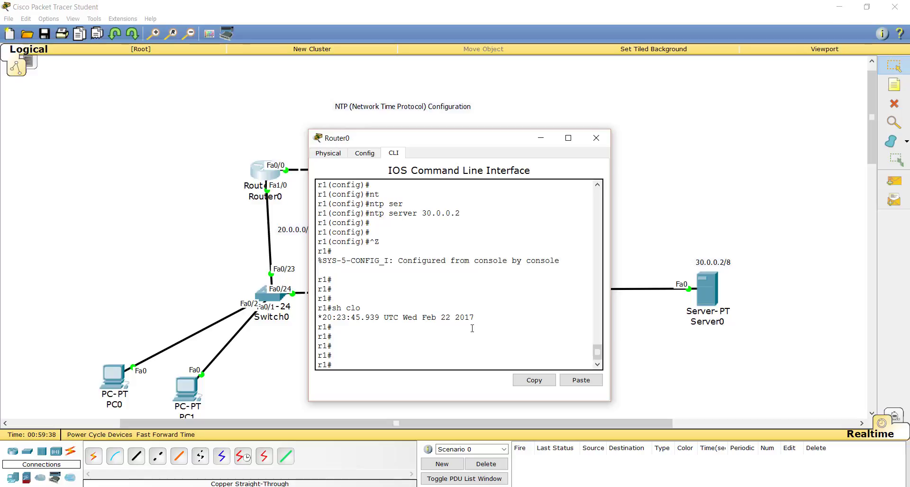
# Display Router0's NTP synchronization details with sh ntp status.
pyautogui.write('sh nt')
pyautogui.press('Tab')
pyautogui.write('s')
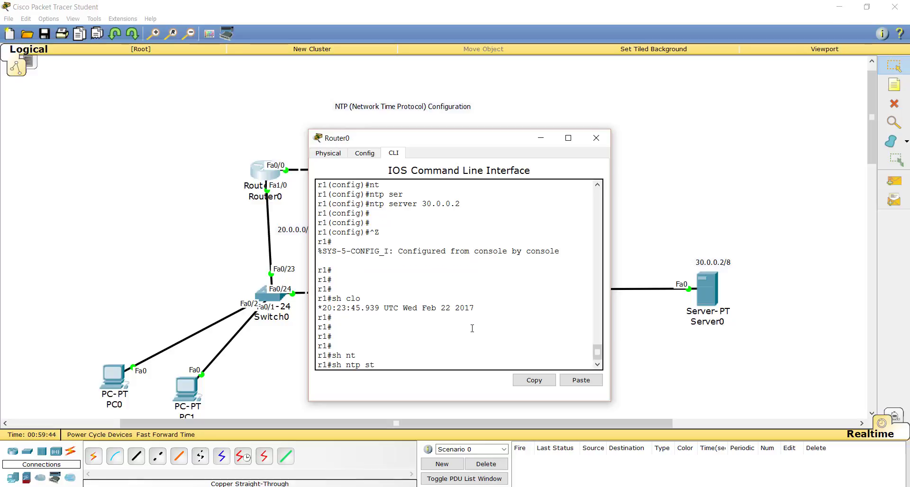
pyautogui.write('ta')
pyautogui.press('Tab')
pyautogui.press('Return')
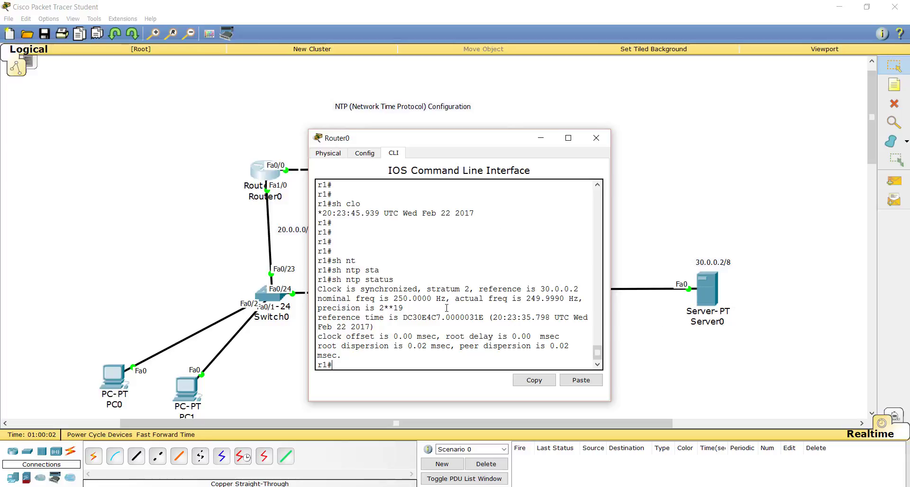
pyautogui.press('Return')
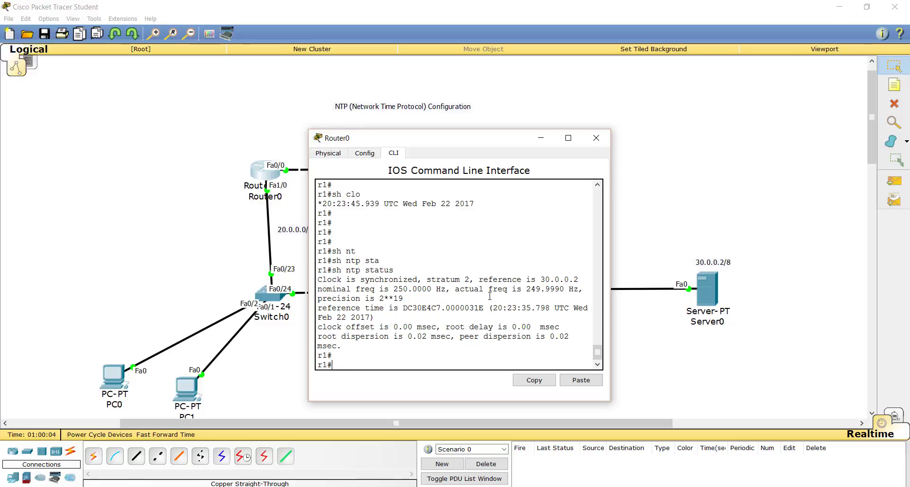
pyautogui.press('Return')
# Try to complete sh ntp as on Router0, and list the available sh ntp options with the ? help.
pyautogui.write('sh')
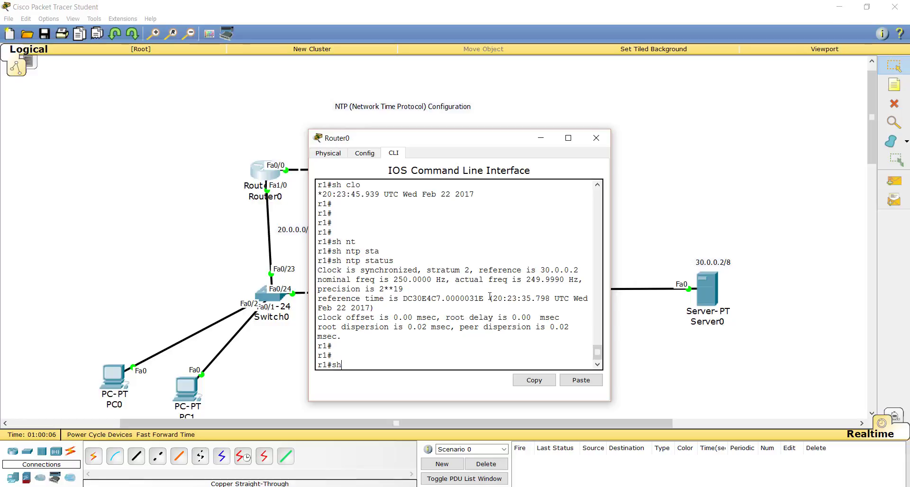
pyautogui.write(' ntp as')
pyautogui.press('Tab')
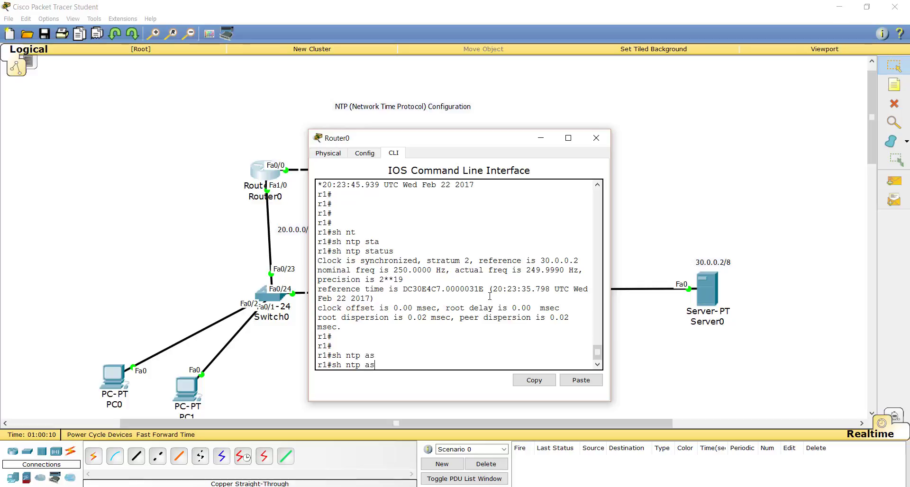
pyautogui.press('BackSpace')
pyautogui.write('?')
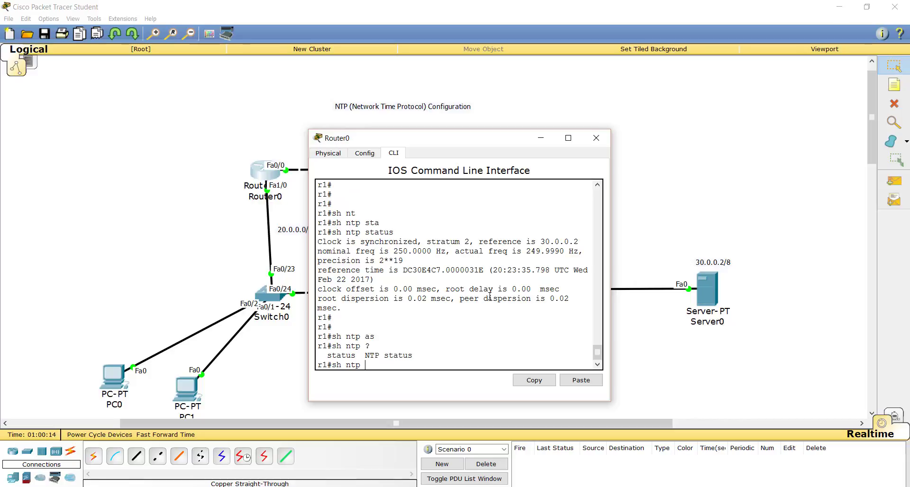
pyautogui.press('BackSpace')
pyautogui.press('BackSpace')
pyautogui.press('BackSpace')
pyautogui.press('BackSpace')
pyautogui.press('BackSpace')
pyautogui.press('BackSpace')
pyautogui.press('Return')
pyautogui.press('Return')
# Try to complete the ntp mas command in Router0's global configuration mode, and return to privileged mode.
pyautogui.write('c')
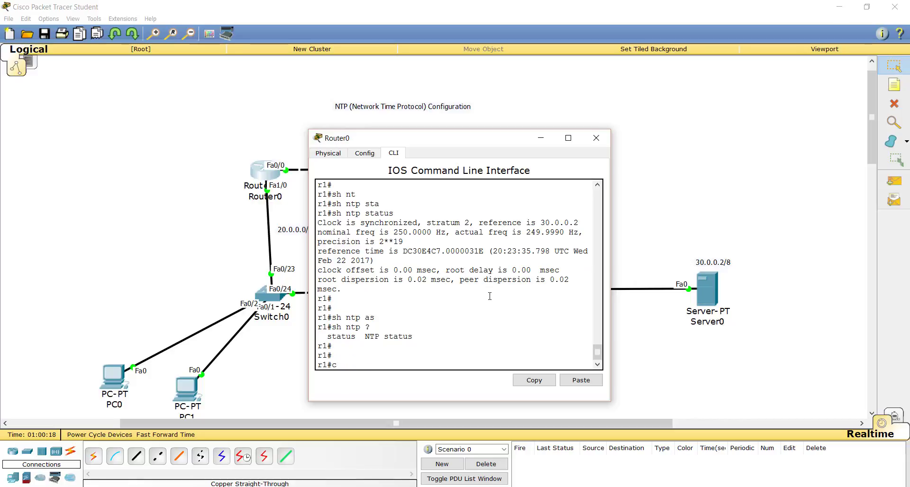
pyautogui.write('onf t')
pyautogui.press('Return')
pyautogui.press('Return')
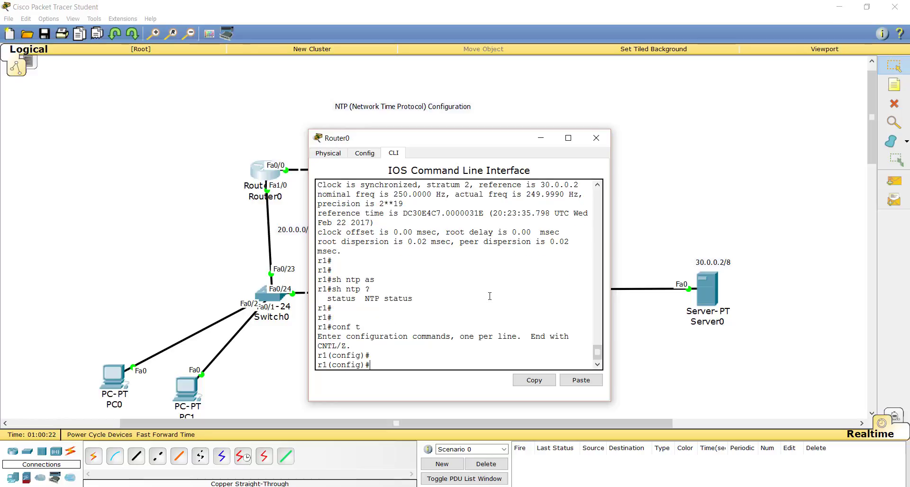
pyautogui.write('ntp mas')
pyautogui.press('Tab')
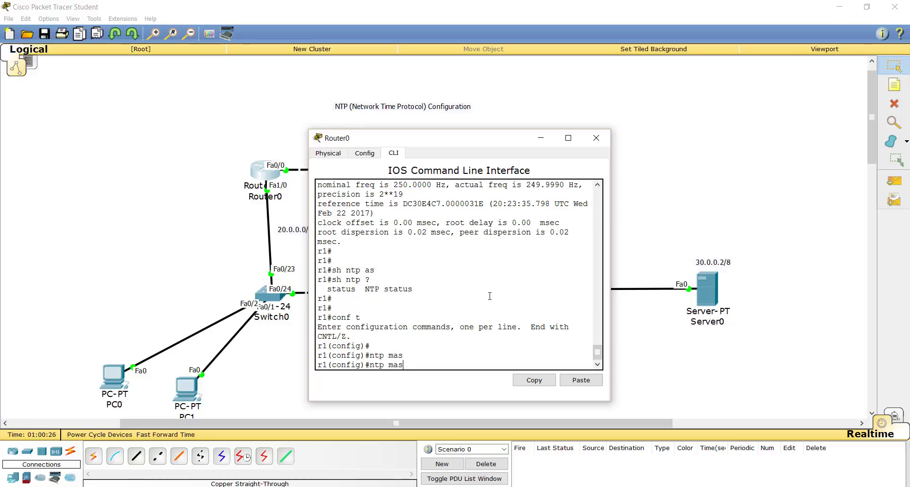
pyautogui.press('BackSpace')
pyautogui.press('BackSpace')
pyautogui.press('BackSpace')
pyautogui.press('BackSpace')
pyautogui.press('BackSpace')
pyautogui.press('BackSpace')
pyautogui.press('BackSpace')
pyautogui.press('Return')
pyautogui.press('Return')
pyautogui.hotkey('ctrl', 'z')
pyautogui.press('Return')
pyautogui.press('Return')
pyautogui.press('Return')
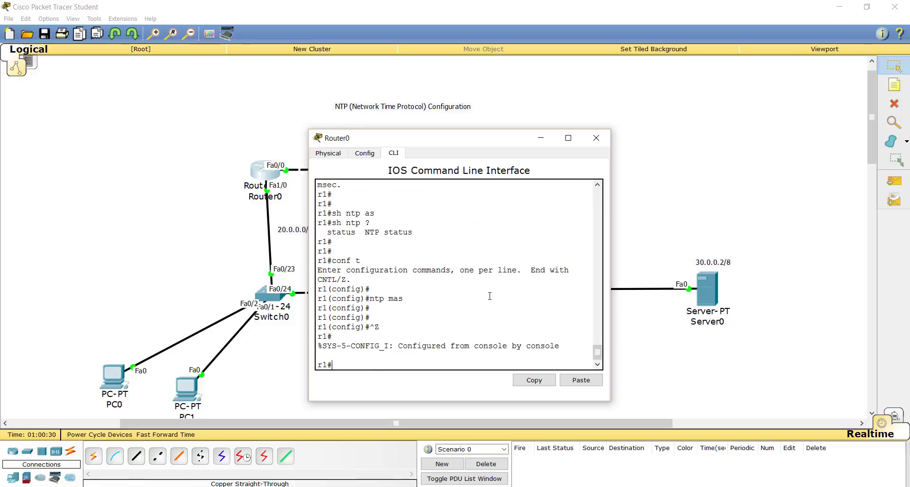
pyautogui.press('Return')
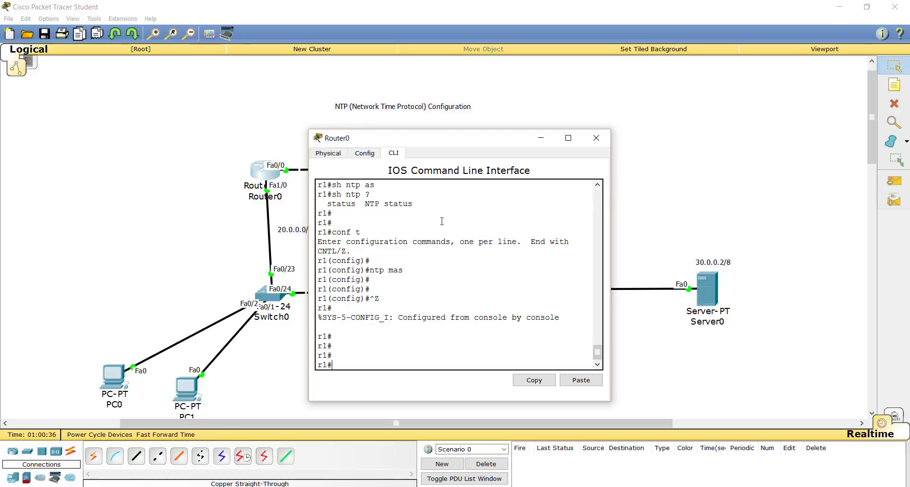
# Open Router1's command line and check its time with sh clock.
pyautogui.scroll(-3, 440, 220)
pyautogui.scroll(3, 441, 220)
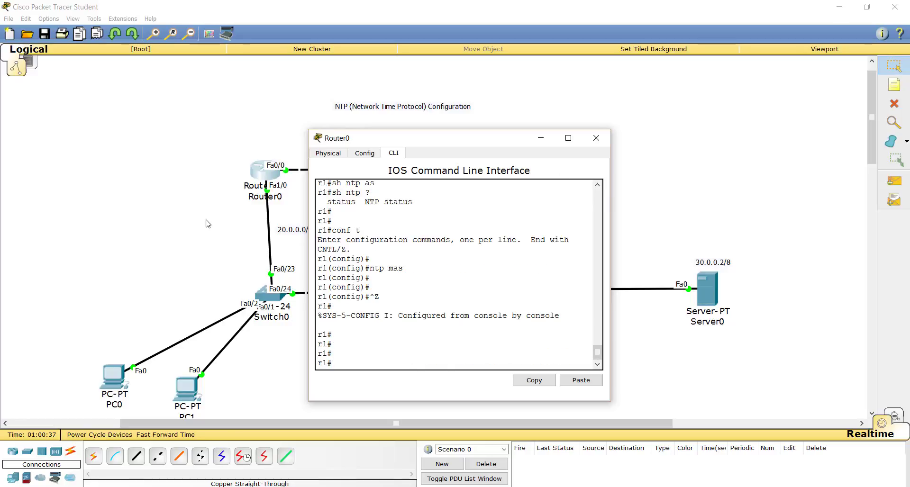
pyautogui.click(110, 248)
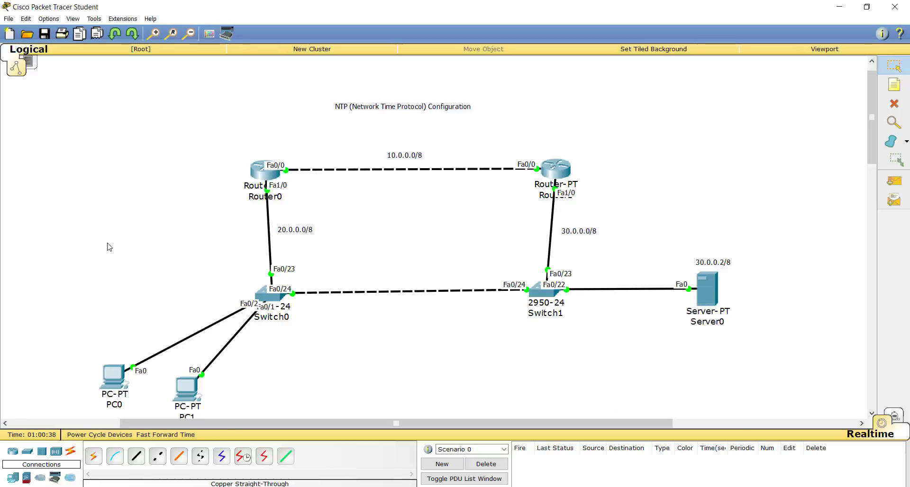
pyautogui.click(555, 170)
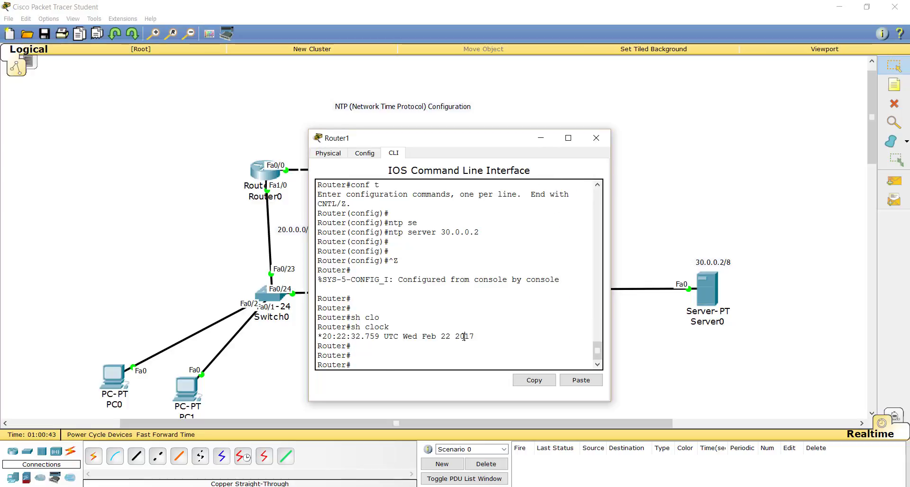
pyautogui.press('Up')
pyautogui.press('Return')
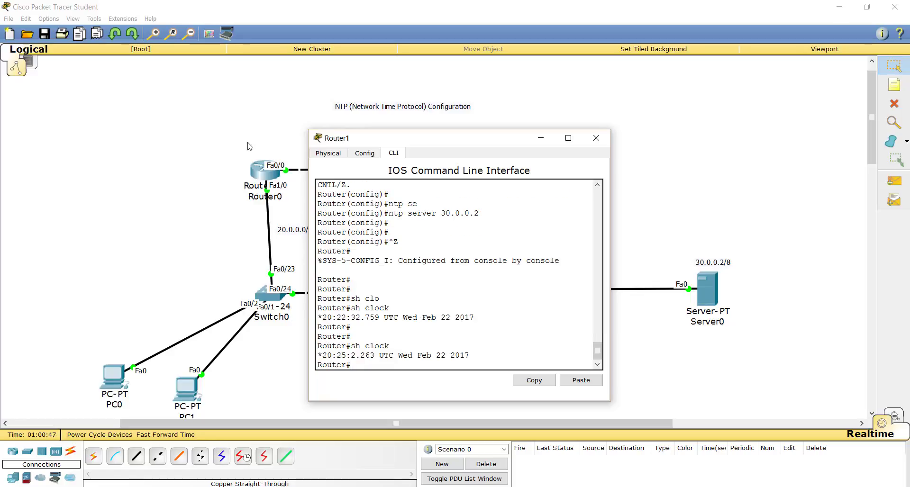
# Return to Router0's command line, check its time again with sh clock, and close its window.
pyautogui.click(258, 175)
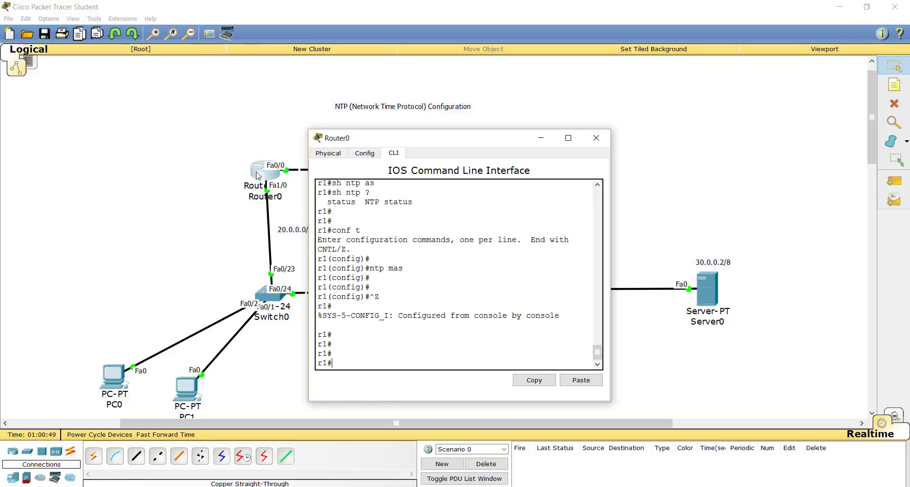
pyautogui.press('Up')
pyautogui.press('Up')
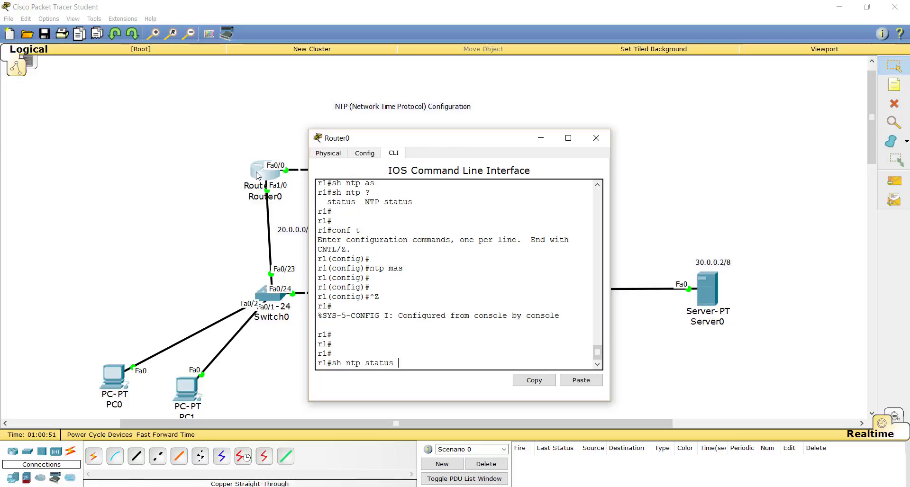
pyautogui.press('Up')
pyautogui.press('Up')
pyautogui.press('Down')
pyautogui.press('Return')
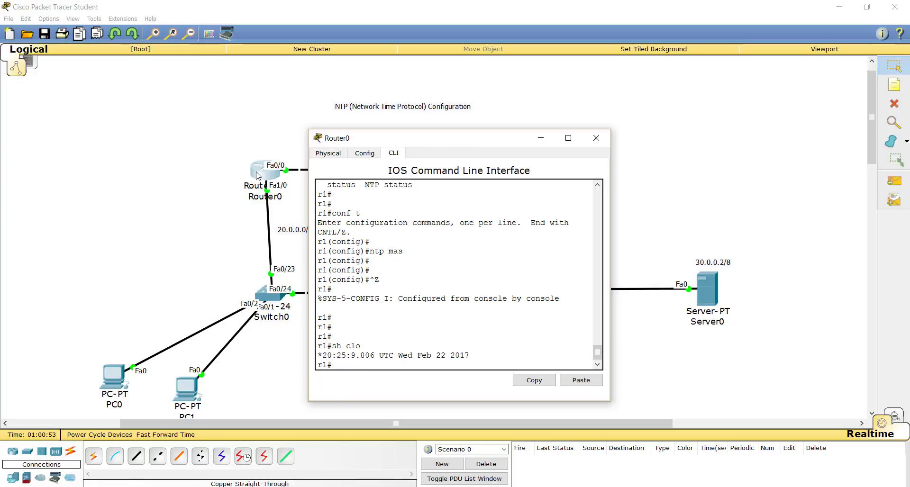
pyautogui.press('Return')
pyautogui.press('Return')
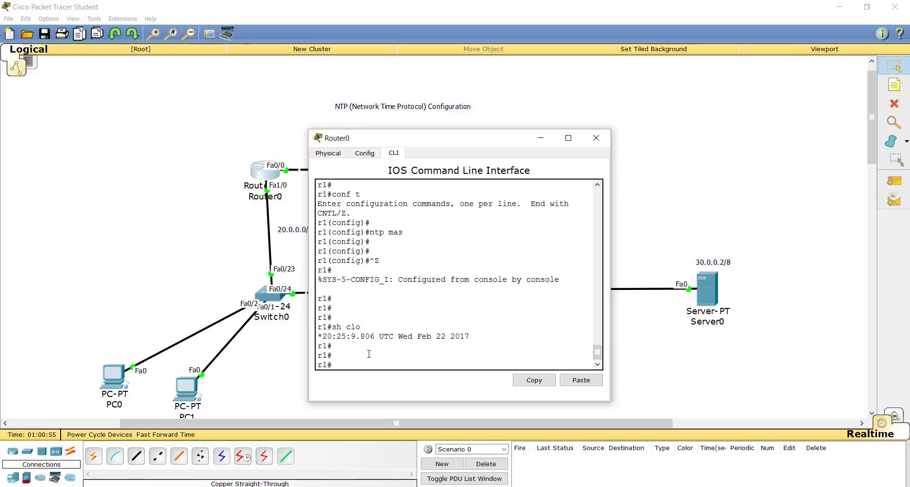
pyautogui.click(596, 138)
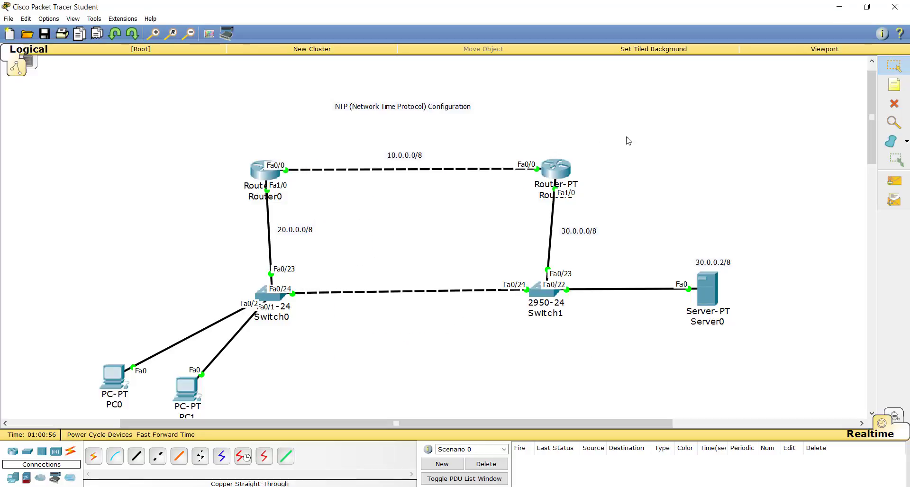
# Display Router1's NTP synchronization details with sh ntp status, and close its window.
pyautogui.click(561, 164)
pyautogui.press('Return')
pyautogui.press('Return')
pyautogui.press('Return')
pyautogui.write('s')
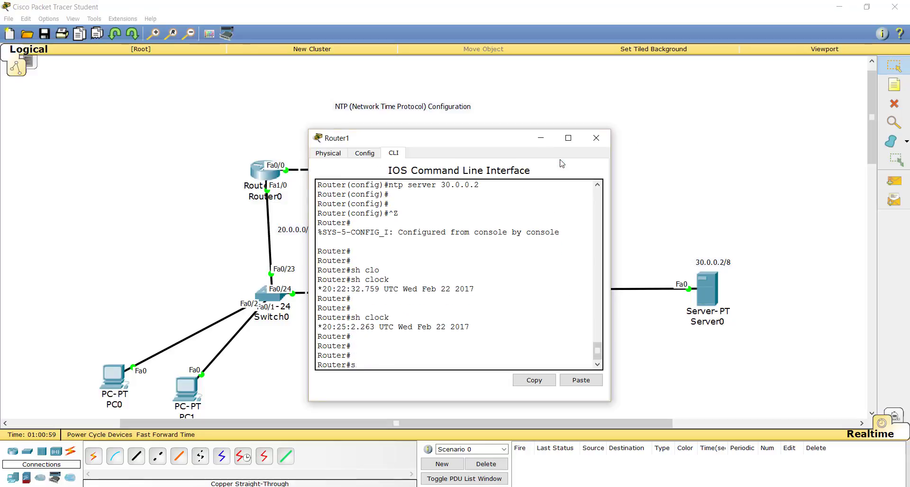
pyautogui.write('h nt')
pyautogui.press('Tab')
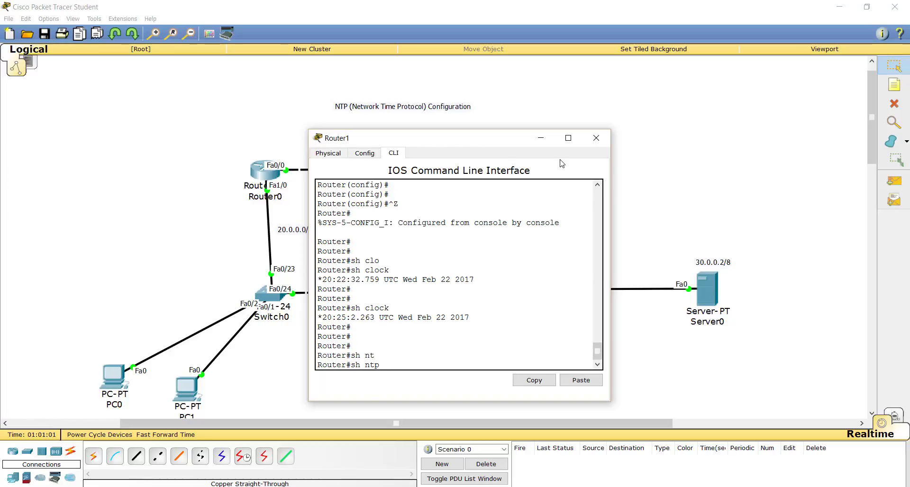
pyautogui.write('st')
pyautogui.press('Tab')
pyautogui.press('Return')
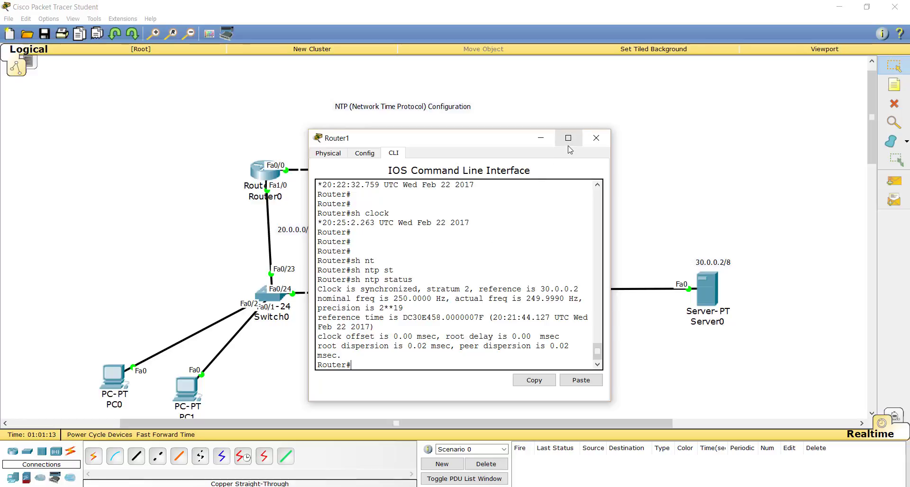
pyautogui.click(597, 139)
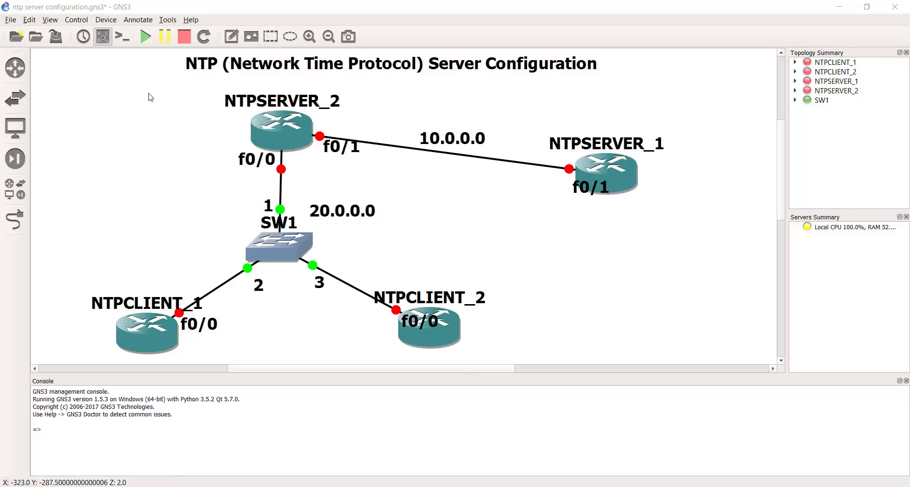
# In the GNS3 project ntp server configuration, start all devices and open consoles to all of them.
pyautogui.click(145, 45)
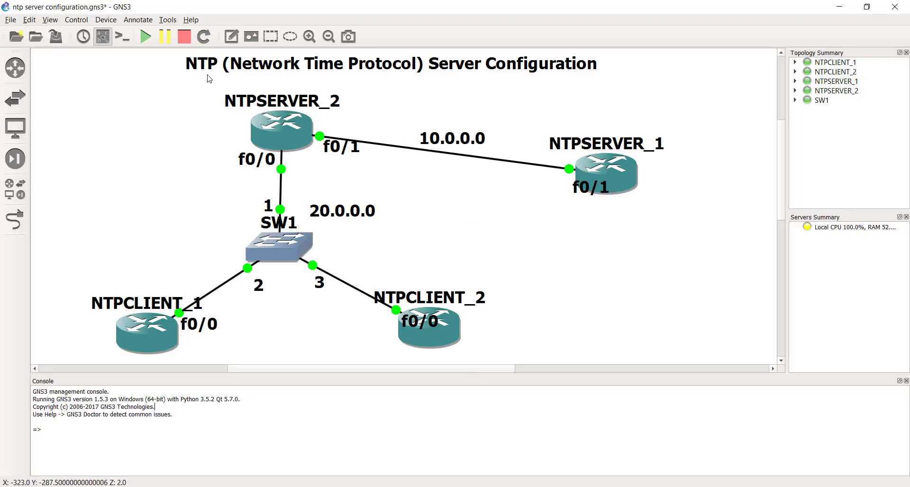
pyautogui.click(125, 39)
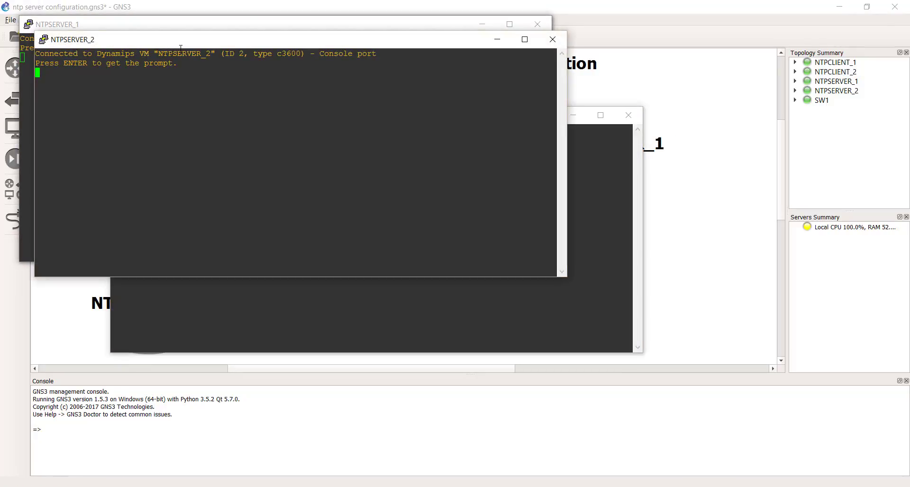
# Spread out the console windows of NTPSERVER_1, NTPSERVER_2, NTPCLIENT_1 and NTPCLIENT_2 so each is accessible, and activate NTPSERVER_1's console.
pyautogui.click(110, 28)
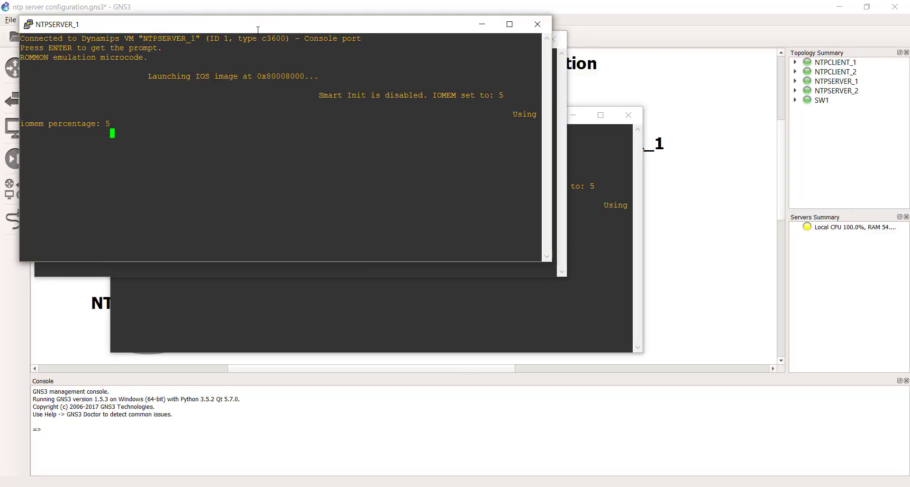
pyautogui.moveTo(258, 30); pyautogui.dragTo(618, 27)
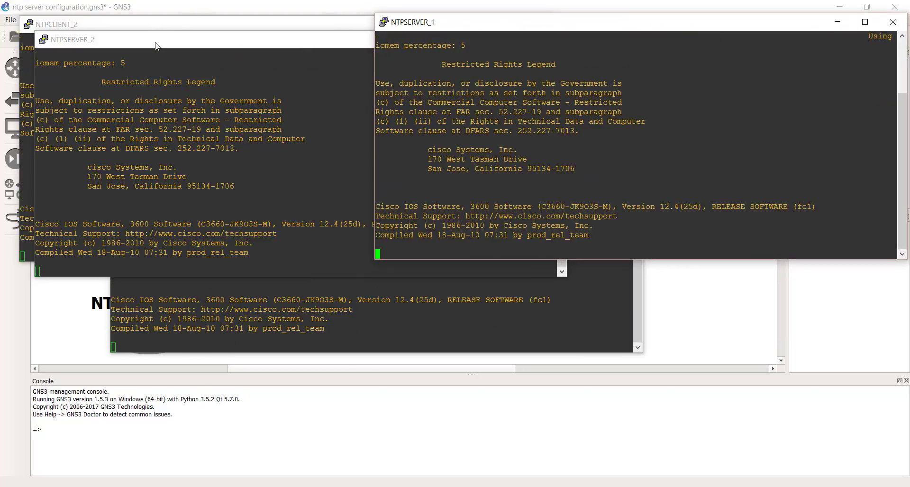
pyautogui.moveTo(155, 46); pyautogui.dragTo(125, 18)
pyautogui.click(269, 301)
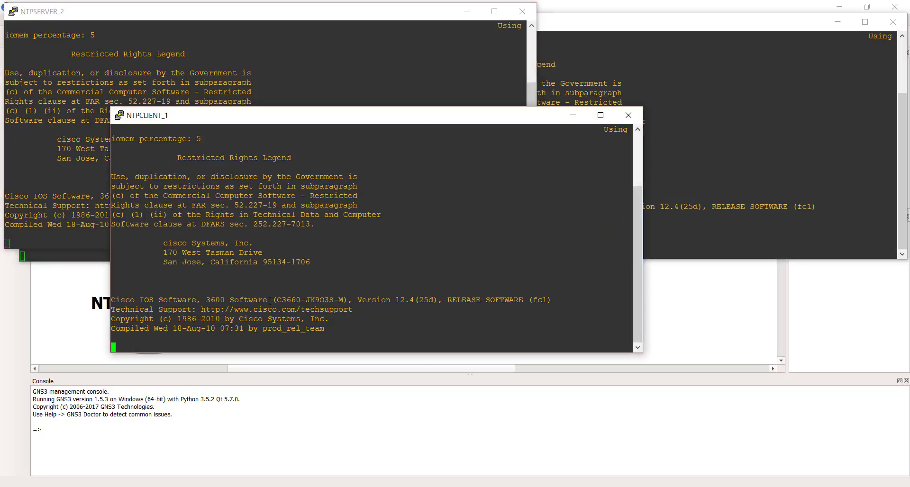
pyautogui.moveTo(286, 120); pyautogui.dragTo(522, 263)
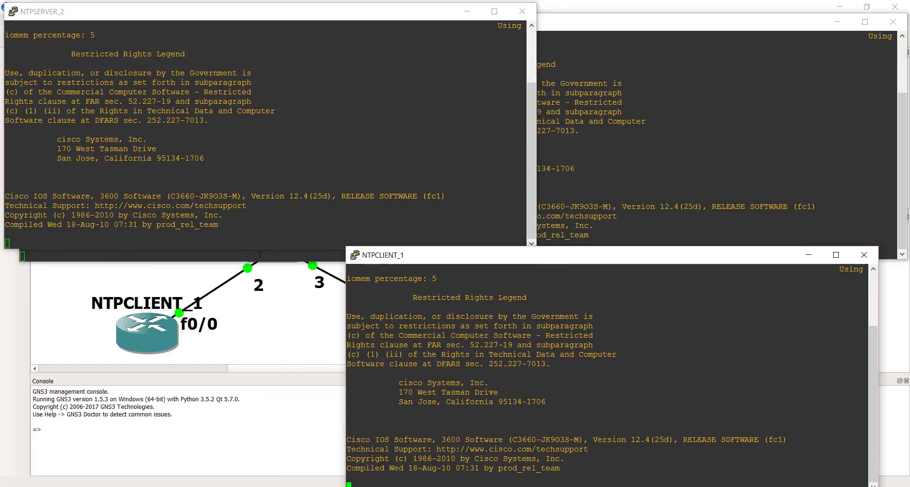
pyautogui.click(252, 256)
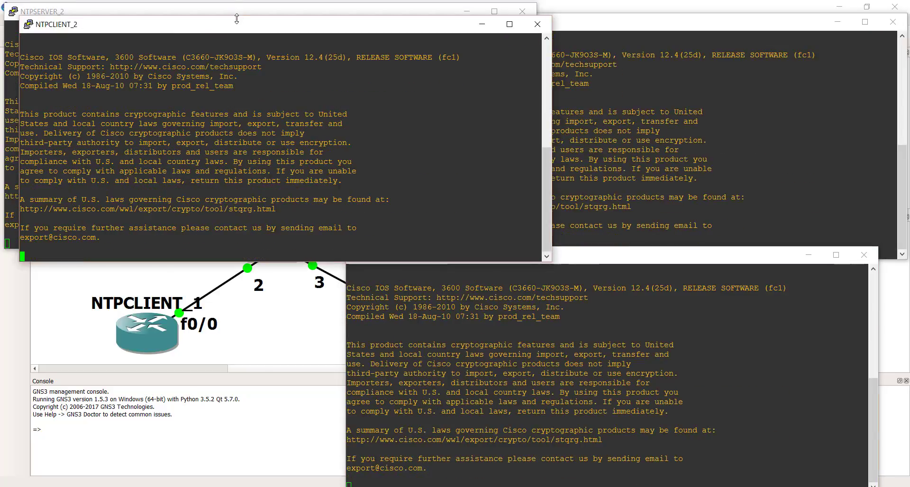
pyautogui.moveTo(237, 28); pyautogui.dragTo(219, 251)
pyautogui.click(626, 108)
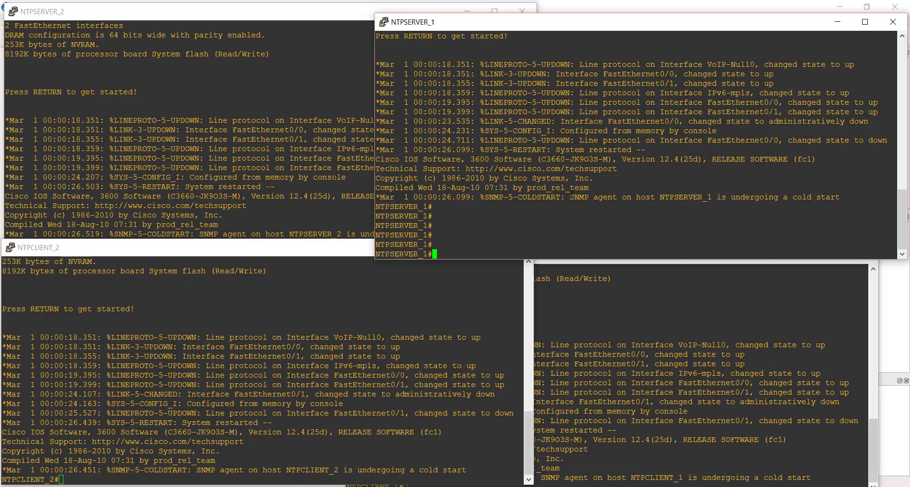
# Display the IP interface summary of NTPSERVER_1 with sh ip int br.
pyautogui.write('s')
pyautogui.write('h ')
pyautogui.write('ip int b')
pyautogui.write('r')
pyautogui.press('Return')
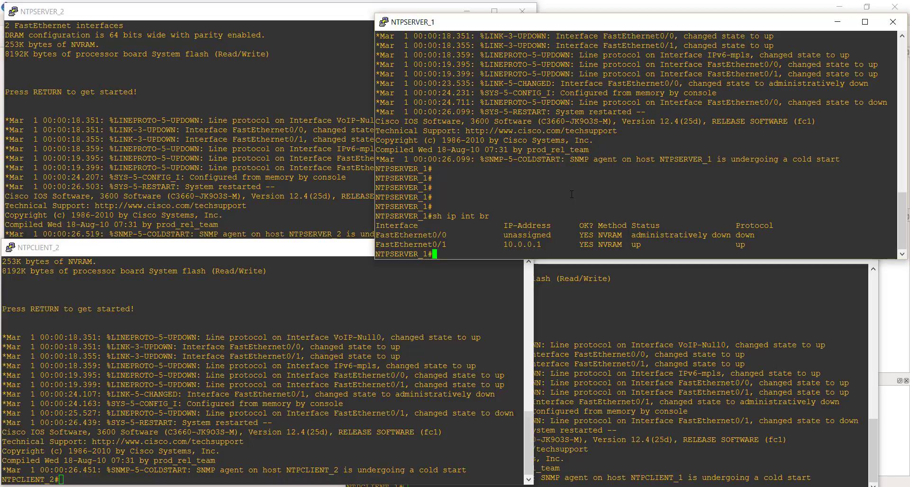
pyautogui.press('Return')
pyautogui.press('Return')
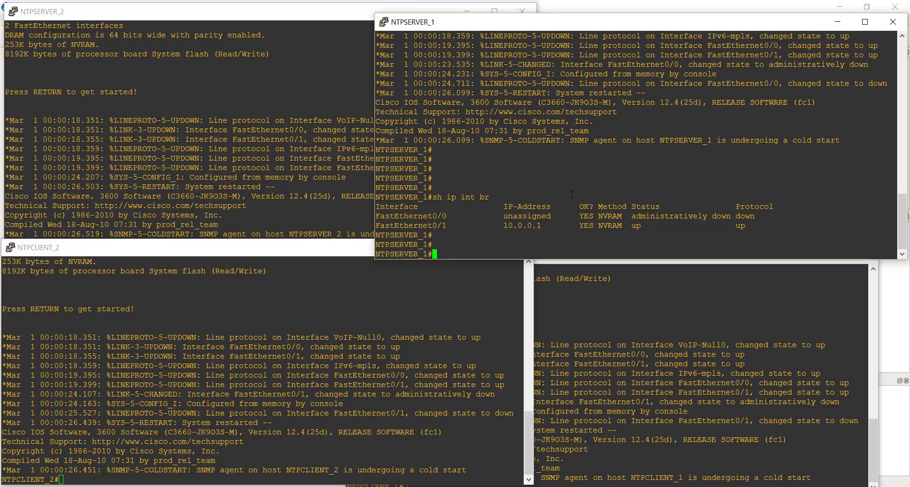
# Check NTPSERVER_1's current time and time source with sh clo de.
pyautogui.write('sh clo de')
pyautogui.press('Return')
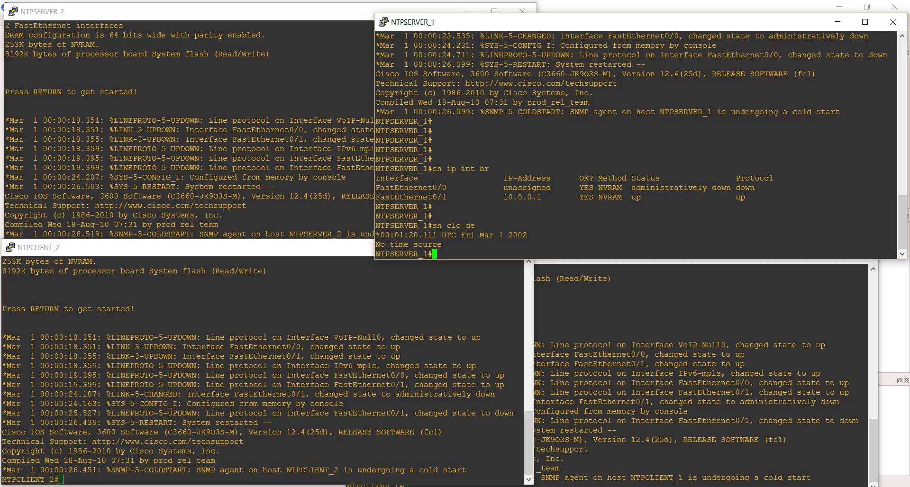
pyautogui.press('Return')
pyautogui.press('Return')
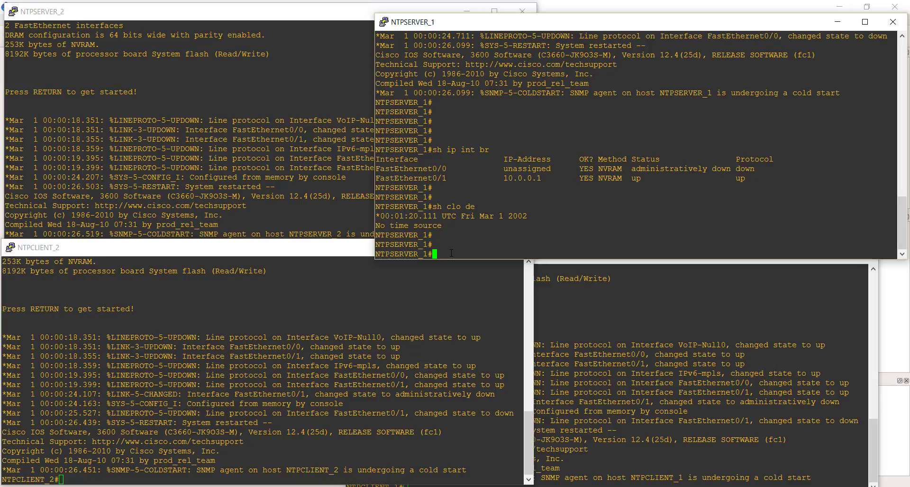
# Begin a clo set command on NTPSERVER_1 and list the argument it expects.
pyautogui.write('clo c')
pyautogui.press('Tab')
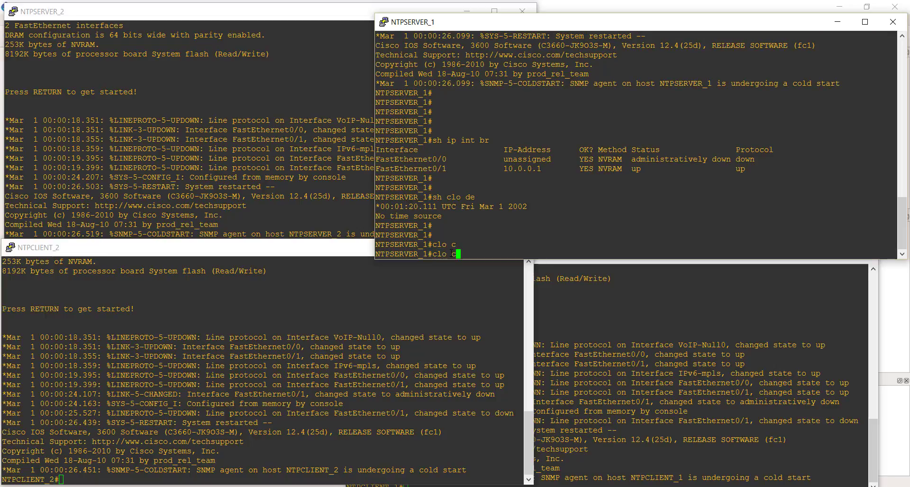
pyautogui.press('BackSpace')
pyautogui.write('se')
pyautogui.press('Tab')
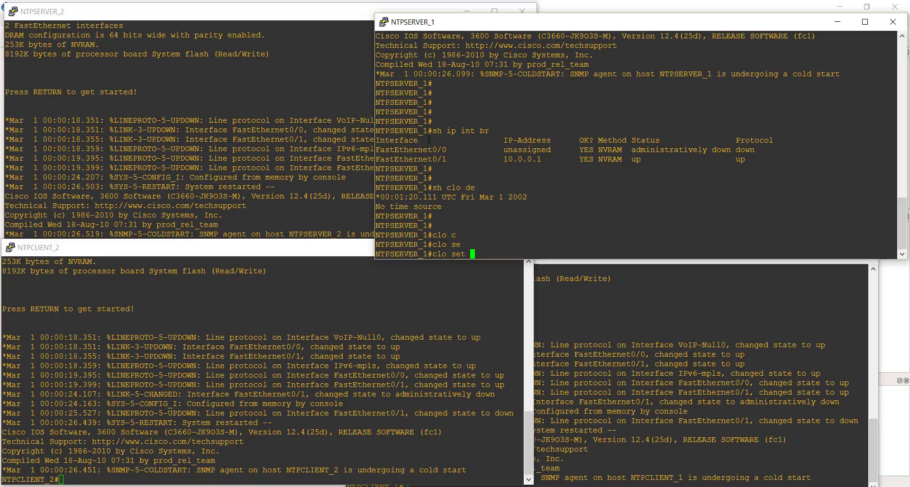
pyautogui.write('?')
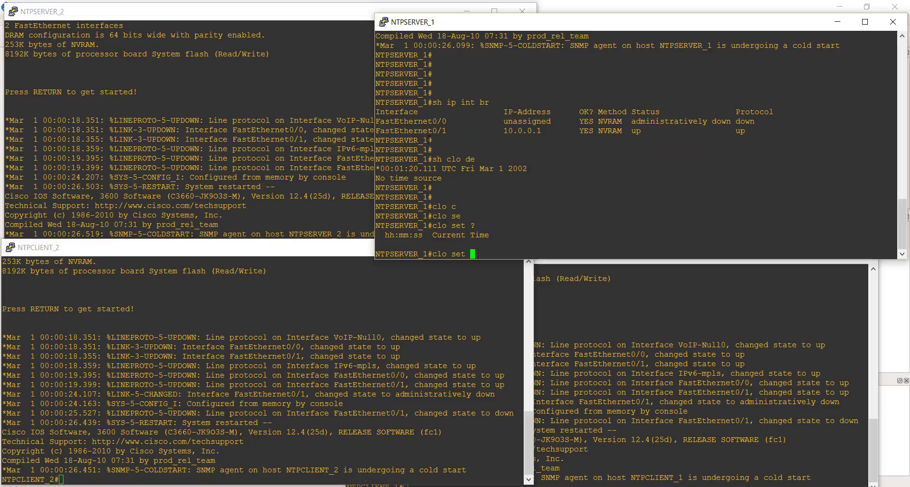
pyautogui.write('20:54:00 ?')
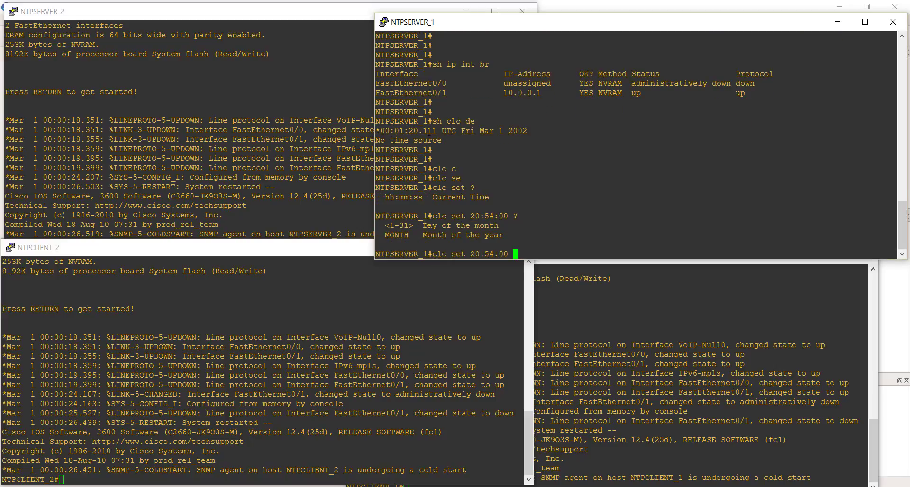
pyautogui.write('222')
# Set NTPSERVER_1's clock to 20:54:00 22 FEB 2017, consulting the command help for the date format.
pyautogui.press('BackSpace')
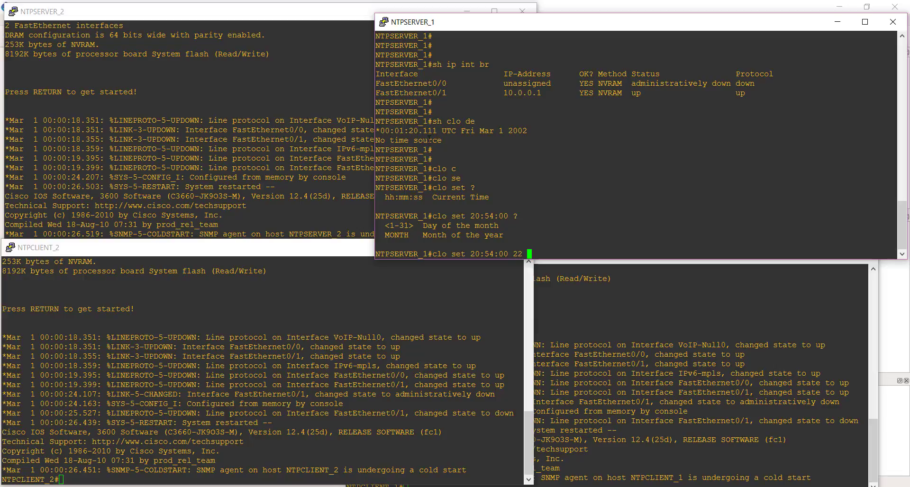
pyautogui.write('FEB ')
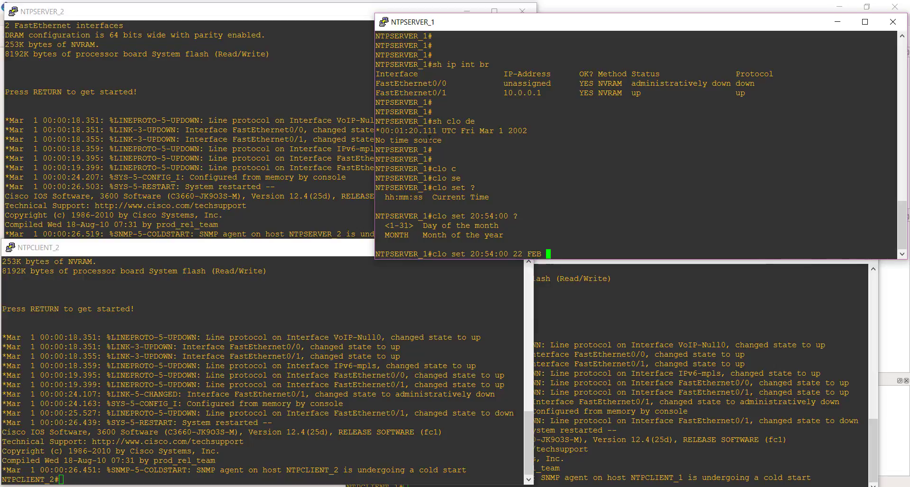
pyautogui.write('2017')
pyautogui.press('Return')
pyautogui.press('Return')
pyautogui.press('Return')
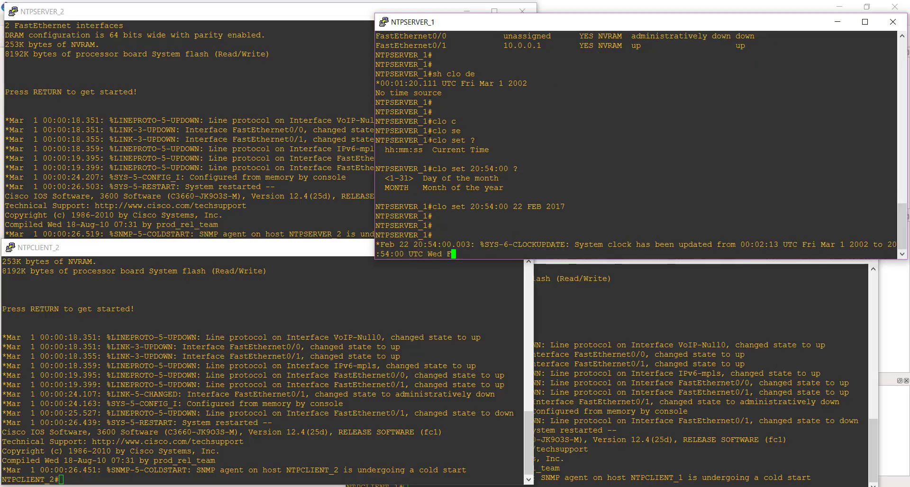
# Run the clo set 20:54:00 22 FEB 2017 command on NTPSERVER_1 once more.
pyautogui.press('Up')
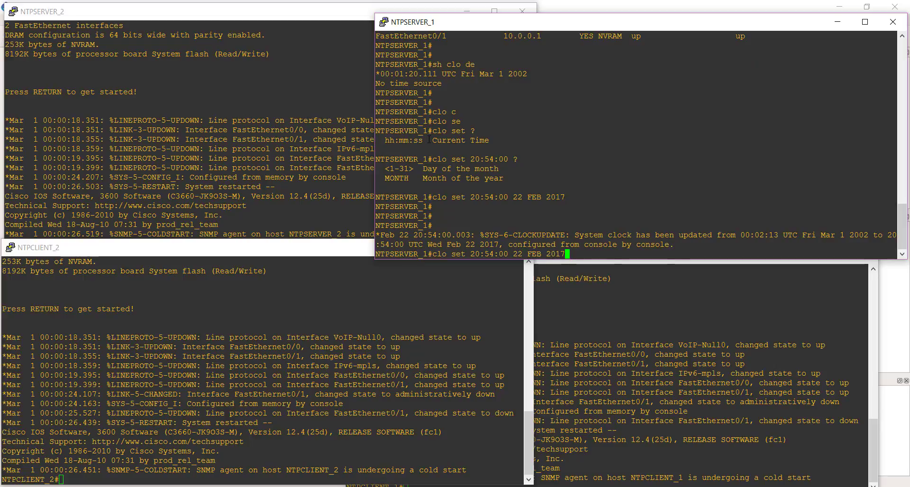
pyautogui.press('Return')
pyautogui.press('Return')
pyautogui.press('Return')
pyautogui.press('Return')
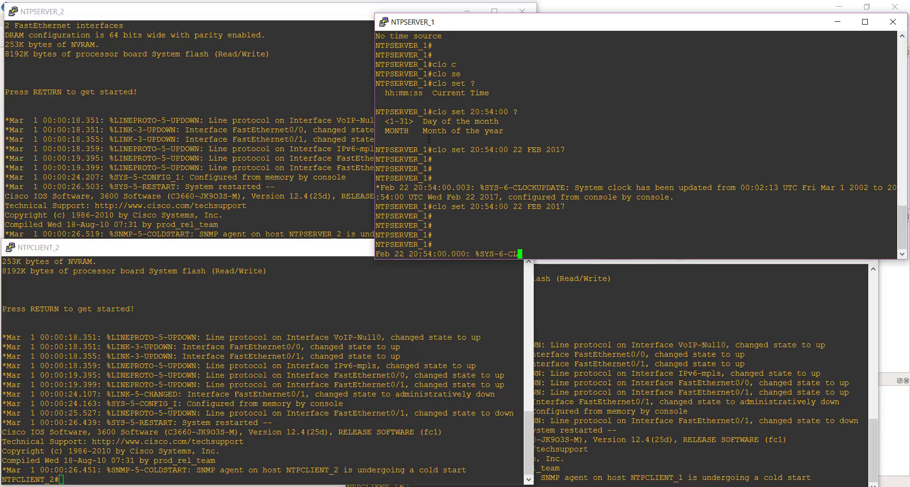
pyautogui.press('Up')
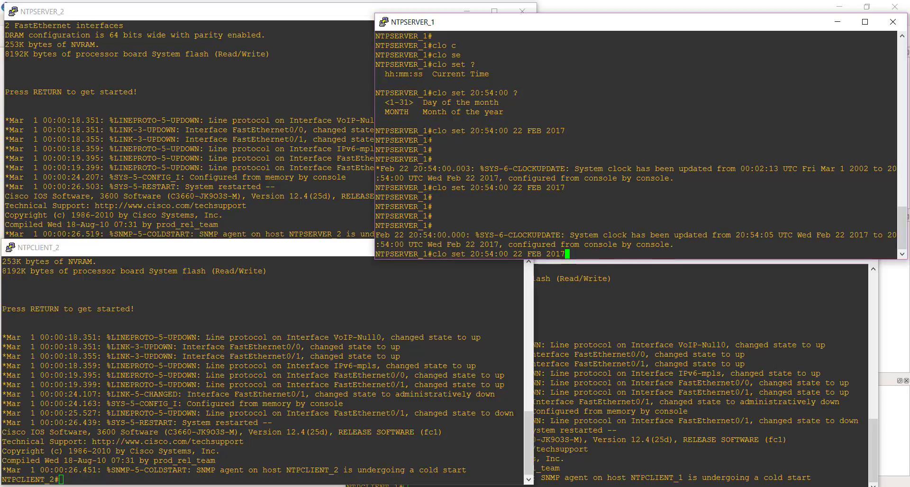
pyautogui.press('BackSpace')
pyautogui.press('BackSpace')
pyautogui.press('BackSpace')
pyautogui.press('BackSpace')
pyautogui.press('BackSpace')
pyautogui.press('BackSpace')
pyautogui.press('BackSpace')
pyautogui.press('BackSpace')
pyautogui.press('BackSpace')
pyautogui.press('BackSpace')
pyautogui.press('BackSpace')
pyautogui.press('BackSpace')
pyautogui.press('BackSpace')
pyautogui.press('BackSpace')
pyautogui.press('BackSpace')
pyautogui.press('BackSpace')
pyautogui.press('BackSpace')
pyautogui.press('BackSpace')
pyautogui.press('BackSpace')
pyautogui.press('BackSpace')
pyautogui.press('BackSpace')
pyautogui.press('BackSpace')
pyautogui.press('BackSpace')
pyautogui.press('BackSpace')
pyautogui.press('BackSpace')
pyautogui.press('BackSpace')
pyautogui.press('BackSpace')
pyautogui.press('BackSpace')
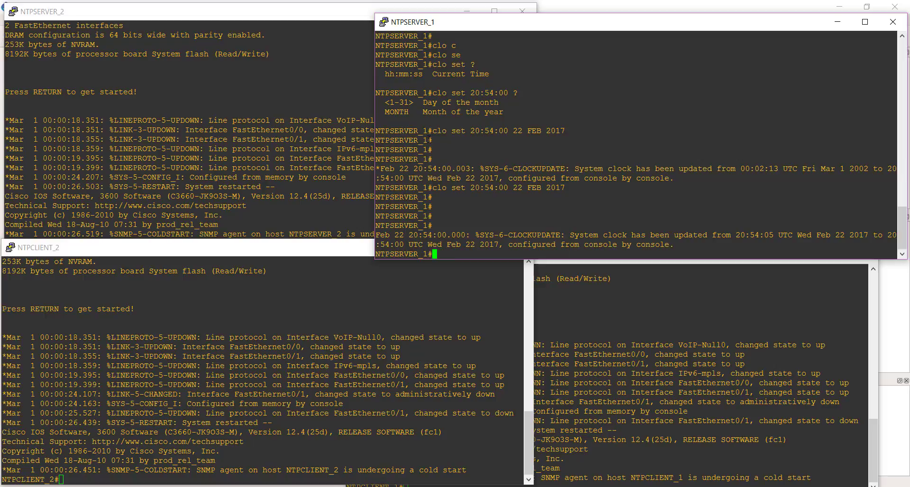
pyautogui.press('Return')
pyautogui.press('Return')
pyautogui.press('Return')
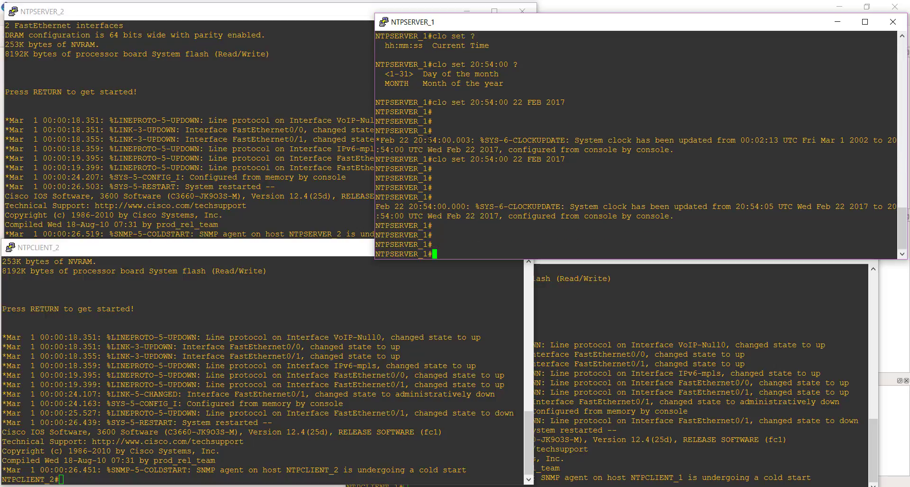
# Verify NTPSERVER_1's clock and time source with sh clock de.
pyautogui.write('sh clo')
pyautogui.press('Tab')
pyautogui.write('de')
pyautogui.press('Return')
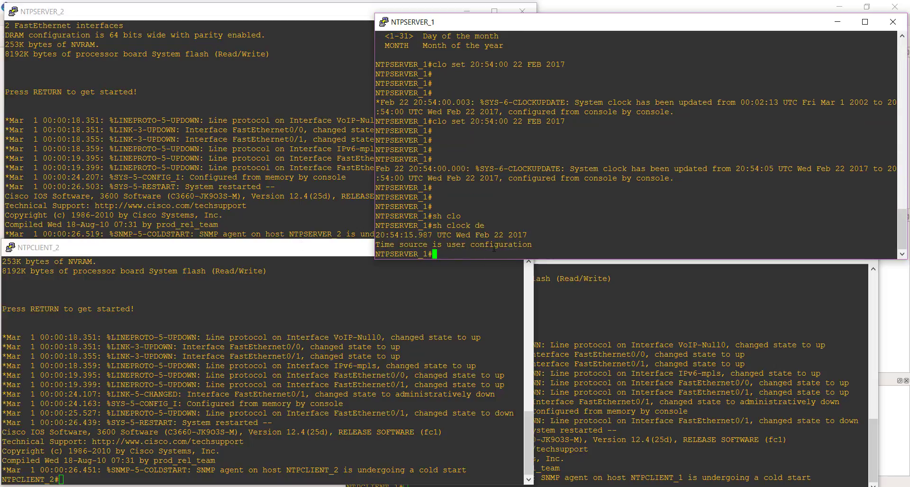
pyautogui.press('Return')
pyautogui.press('Return')
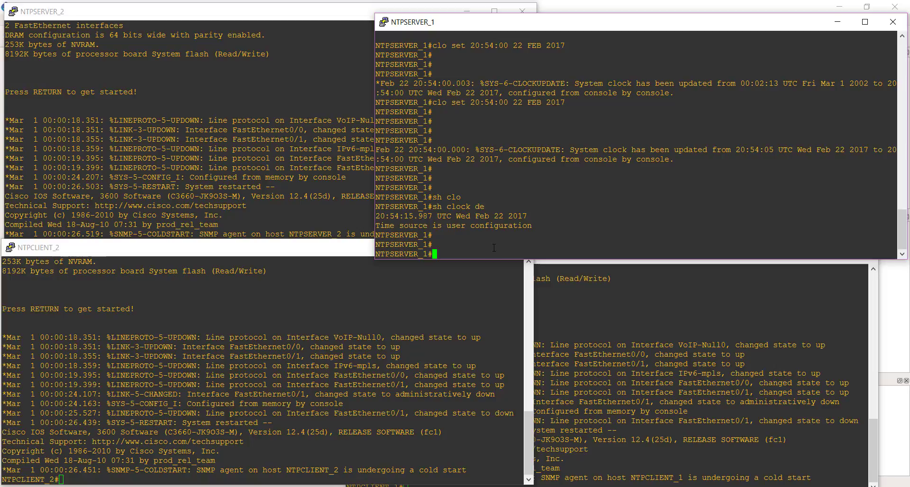
# Enter global configuration mode on NTPSERVER_1 and list the options of the ntp master command.
pyautogui.write('conf t')
pyautogui.press('Return')
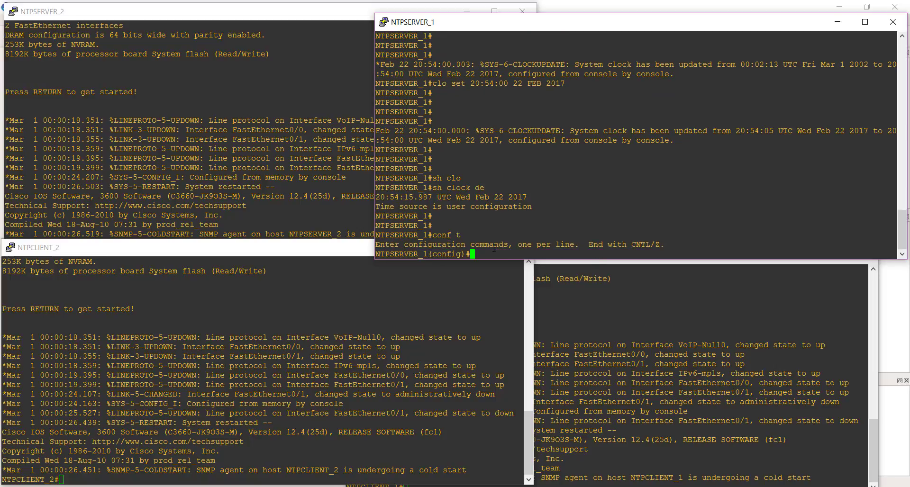
pyautogui.press('Return')
pyautogui.write('nt')
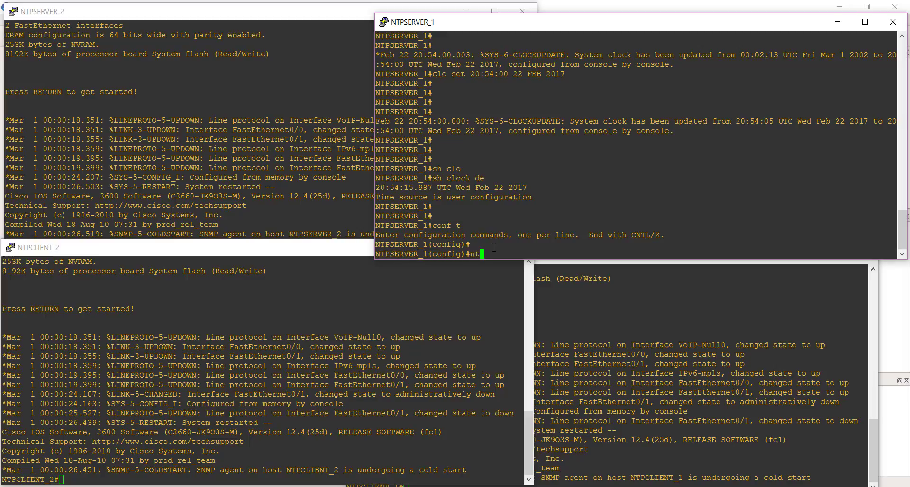
pyautogui.press('Return')
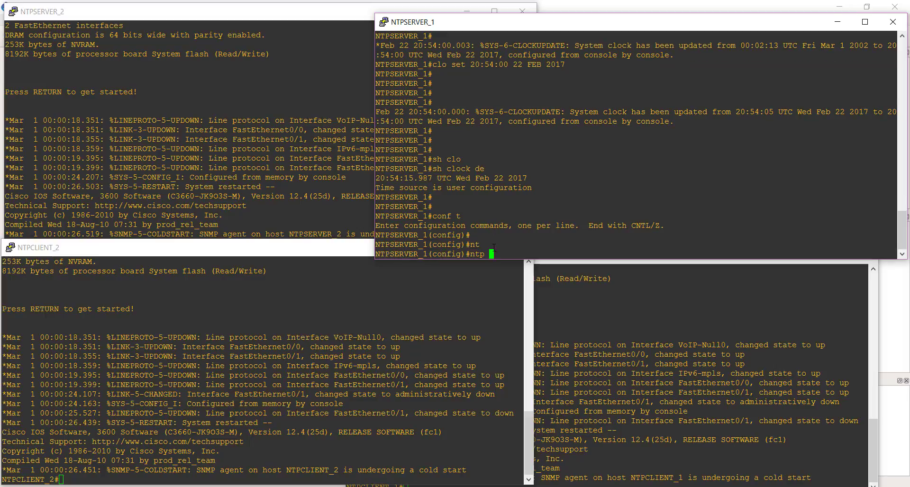
pyautogui.write('mas')
pyautogui.press('Tab')
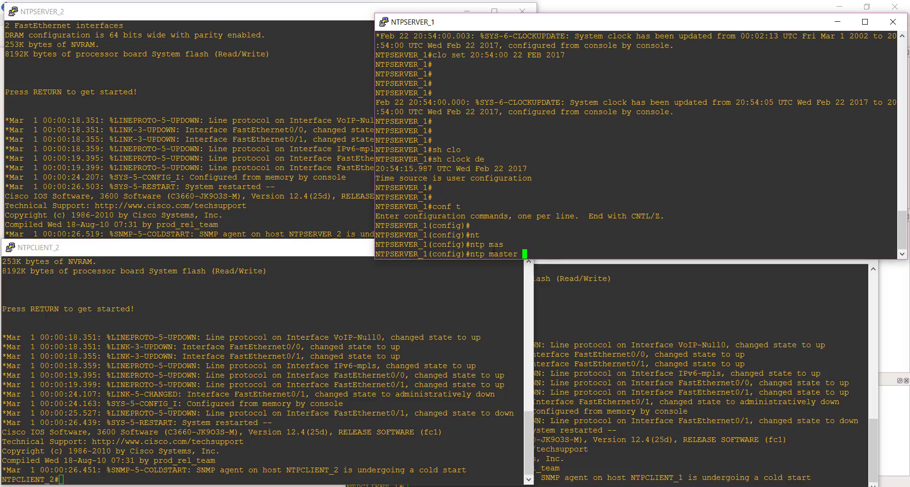
pyautogui.write('?')
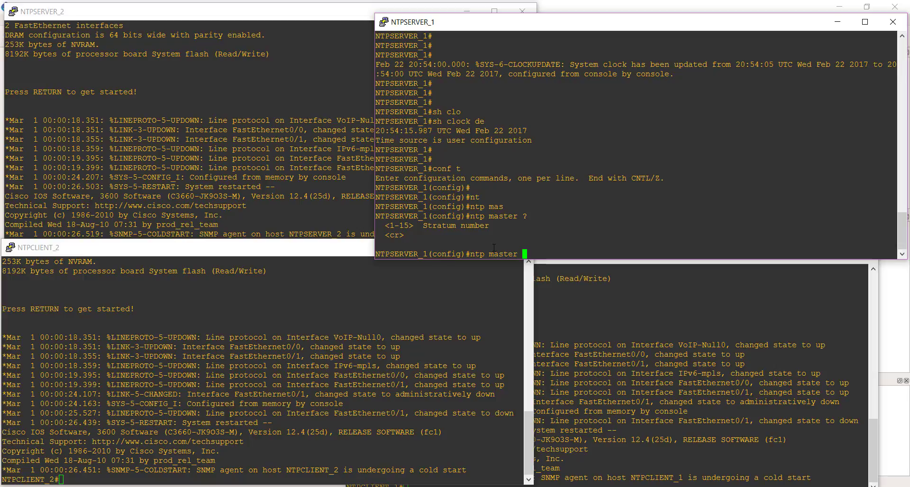
# Make NTPSERVER_1 an NTP master with stratum number 3, and return to privileged mode.
pyautogui.write('3')
pyautogui.press('Return')
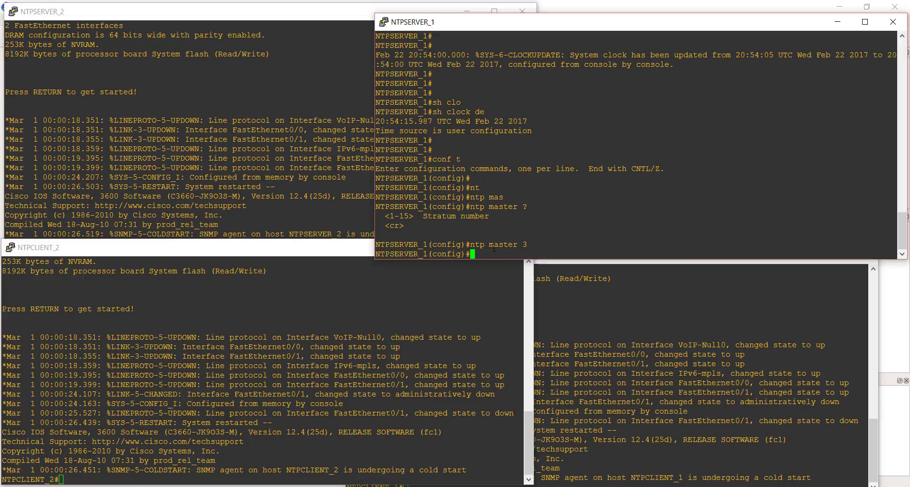
pyautogui.press('Return')
pyautogui.press('Return')
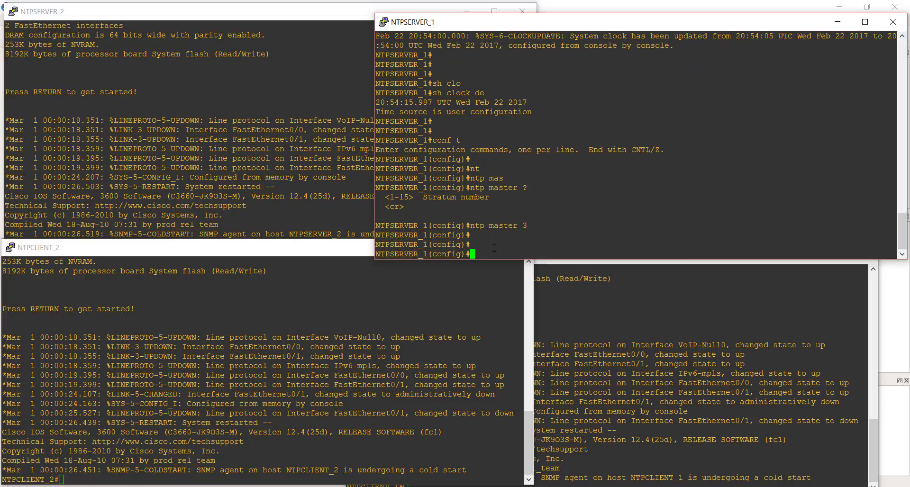
pyautogui.hotkey('ctrl', 'z')
pyautogui.write('\\\\\\')
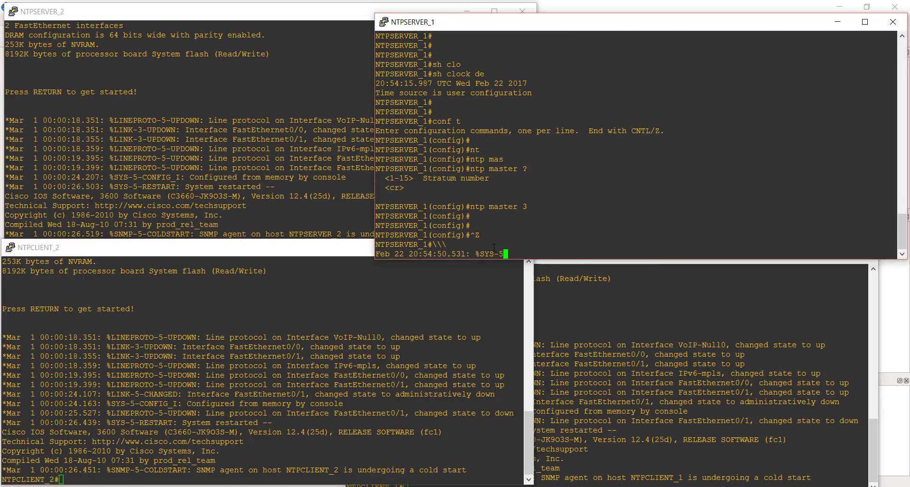
pyautogui.press('Return')
pyautogui.press('Return')
pyautogui.press('Return')
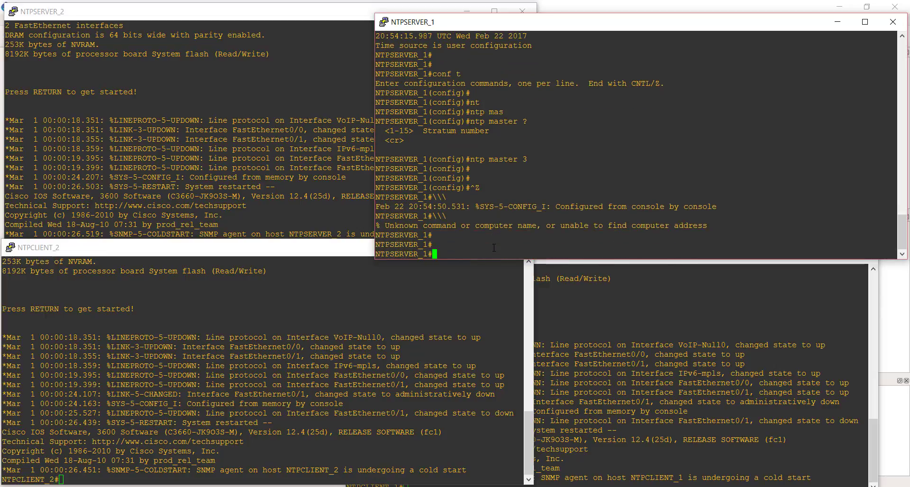
pyautogui.press('Return')
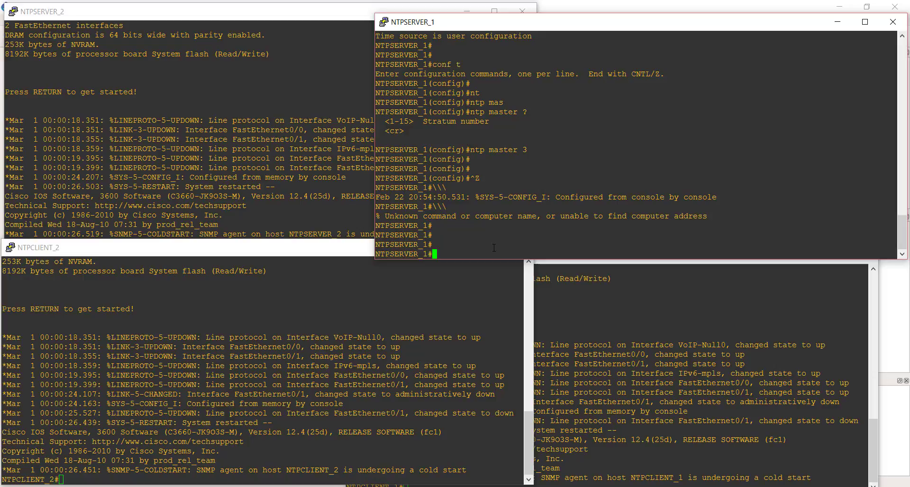
# Recheck NTPSERVER_1's clock details with sh clo de to see which time source it uses.
pyautogui.write('sh clo de')
pyautogui.press('Return')
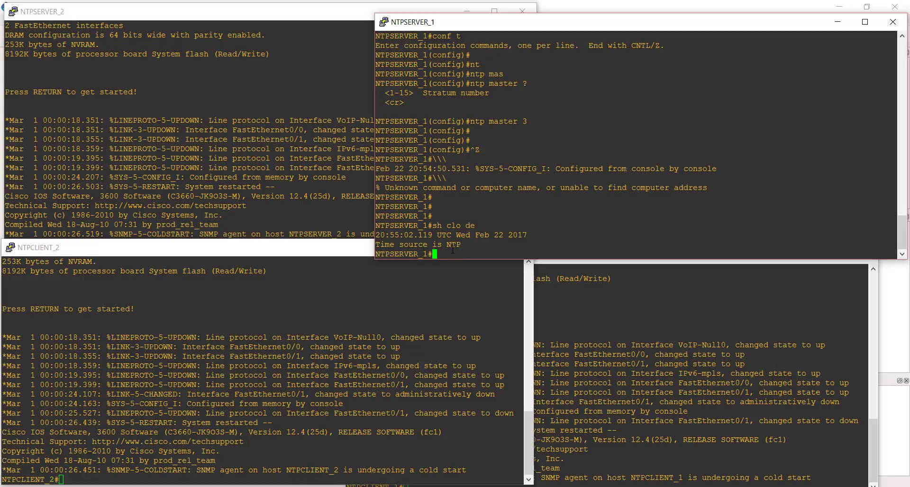
pyautogui.press('Return')
pyautogui.press('Return')
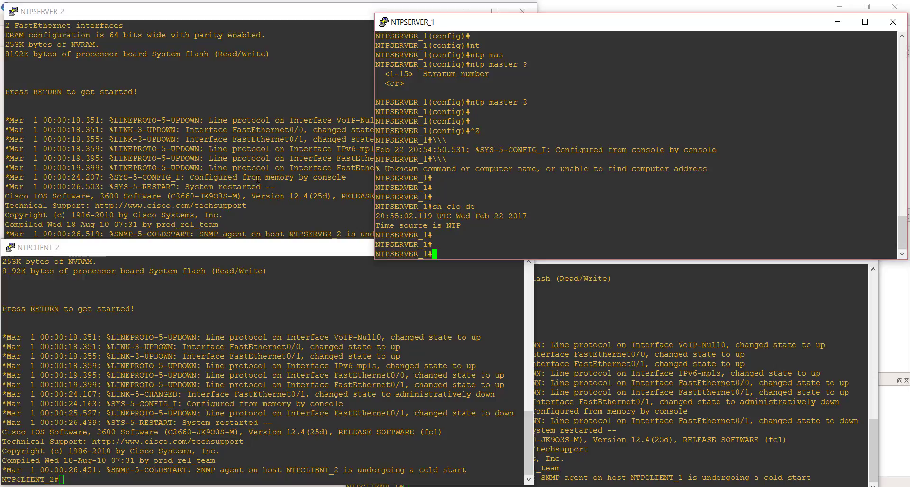
# Switch to NTPSERVER_2's console and check its time and time source with sh clo de.
pyautogui.click(180, 134)
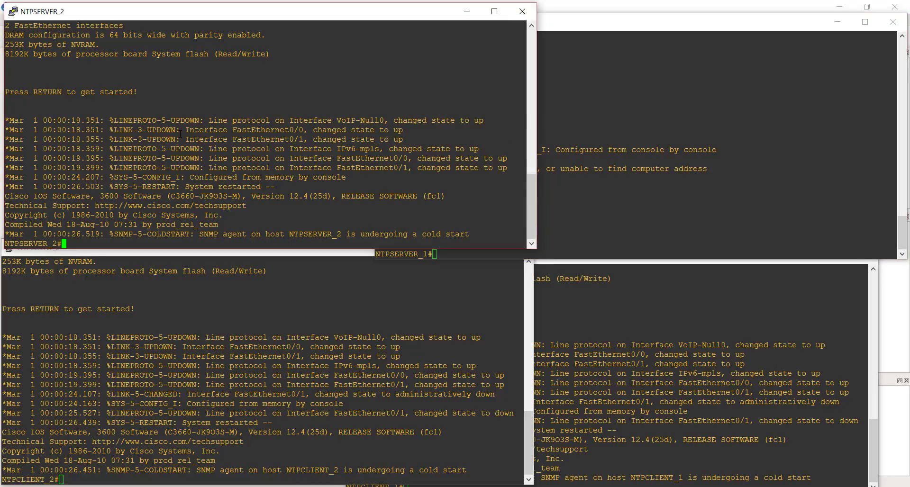
pyautogui.press('Return')
pyautogui.press('Return')
pyautogui.press('Return')
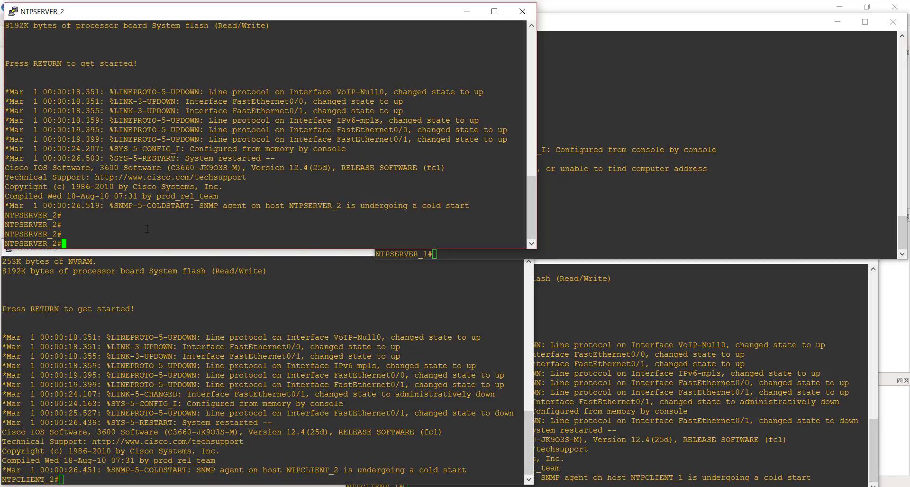
pyautogui.write('sh clo d')
pyautogui.write('e')
pyautogui.press('Return')
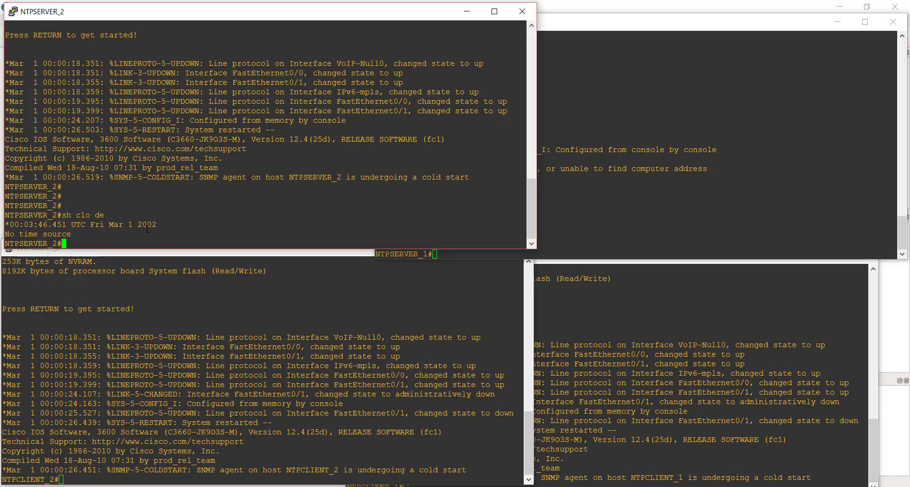
pyautogui.press('Return')
pyautogui.press('Return')
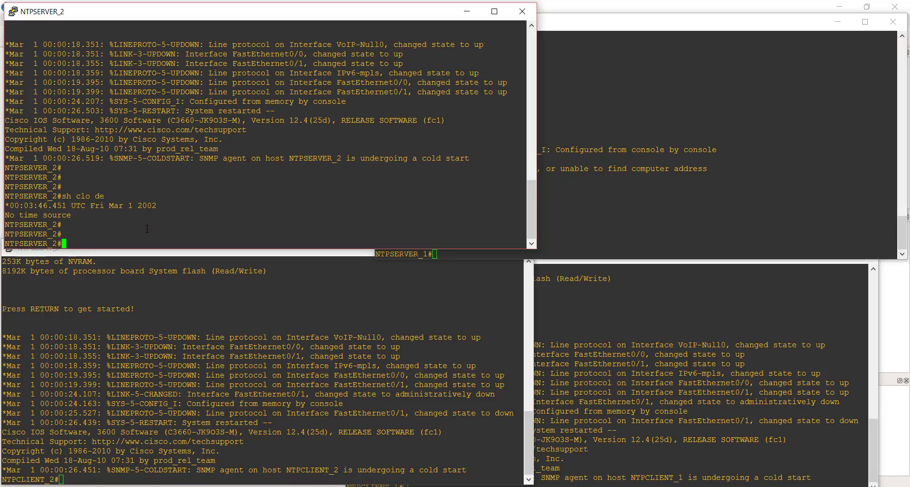
# Enter global configuration mode on NTPSERVER_2.
pyautogui.write('conf t')
pyautogui.press('Return')
pyautogui.press('Return')
pyautogui.press('Return')
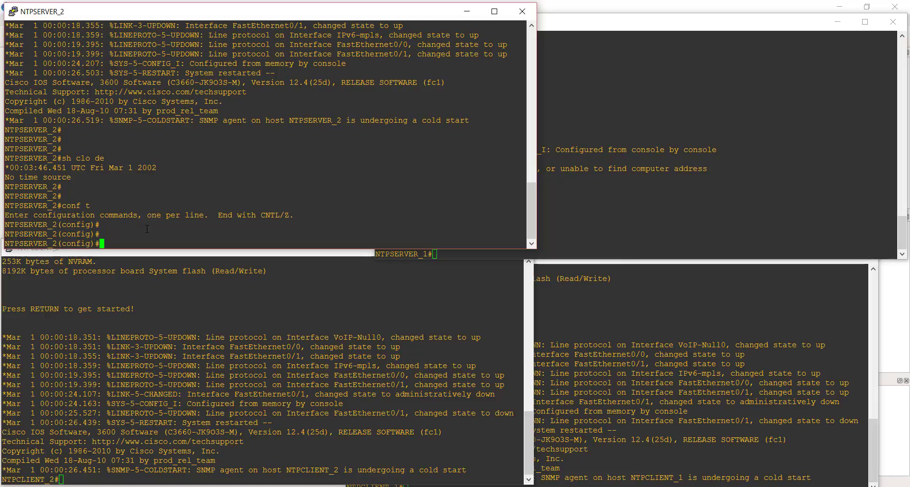
# Set 10.0.0.1 as NTPSERVER_2's NTP server with f0/1 as the source interface, and return to privileged mode.
pyautogui.write('ntp ')
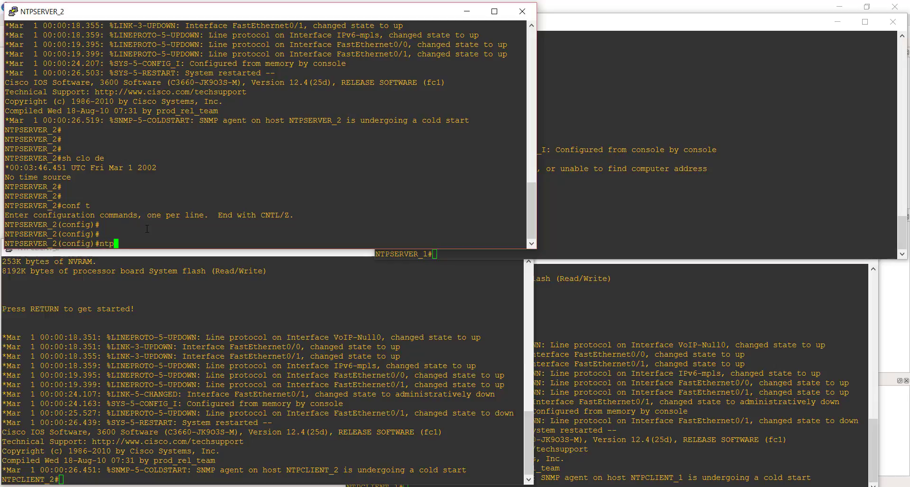
pyautogui.write('s')
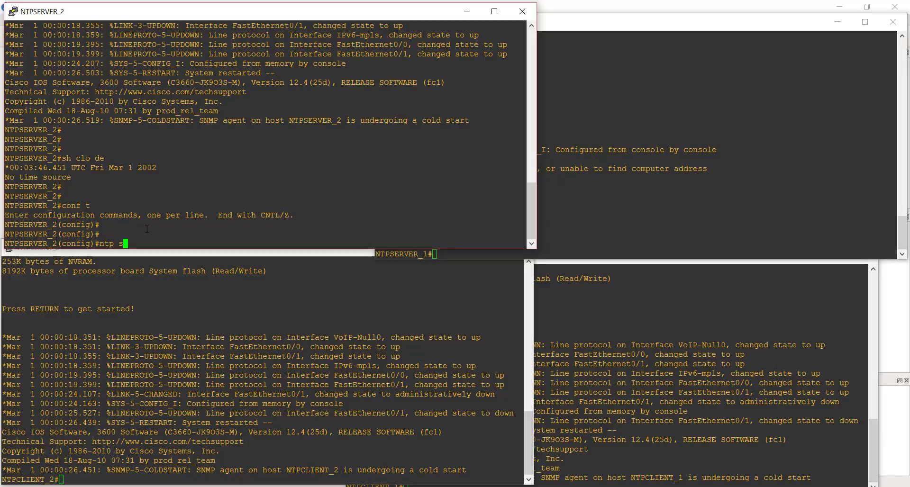
pyautogui.write('e')
pyautogui.press('Tab')
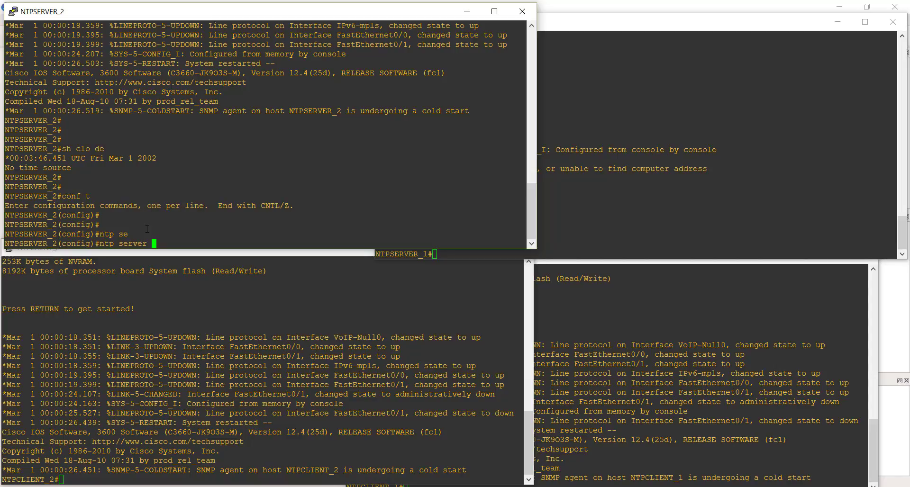
pyautogui.write('10.0.0.1 sou')
pyautogui.press('Tab')
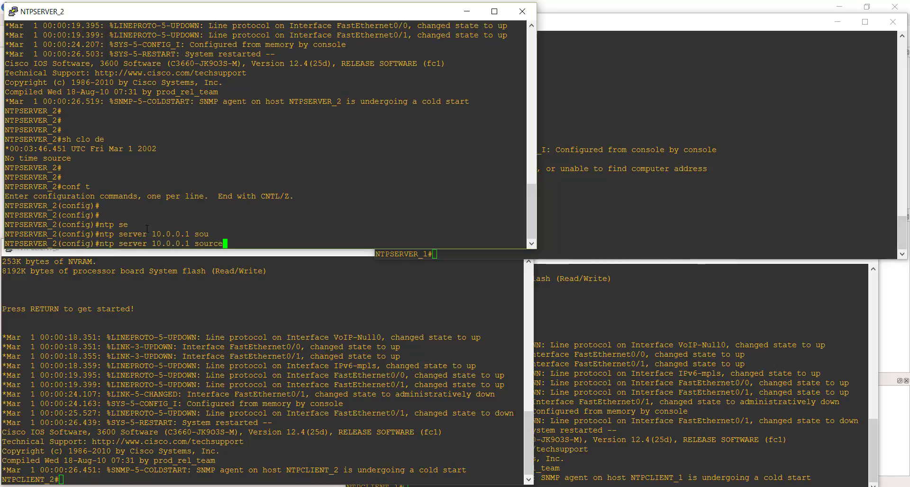
pyautogui.write('f0/0')
pyautogui.press('BackSpace')
pyautogui.write('1')
pyautogui.click(540, 192)
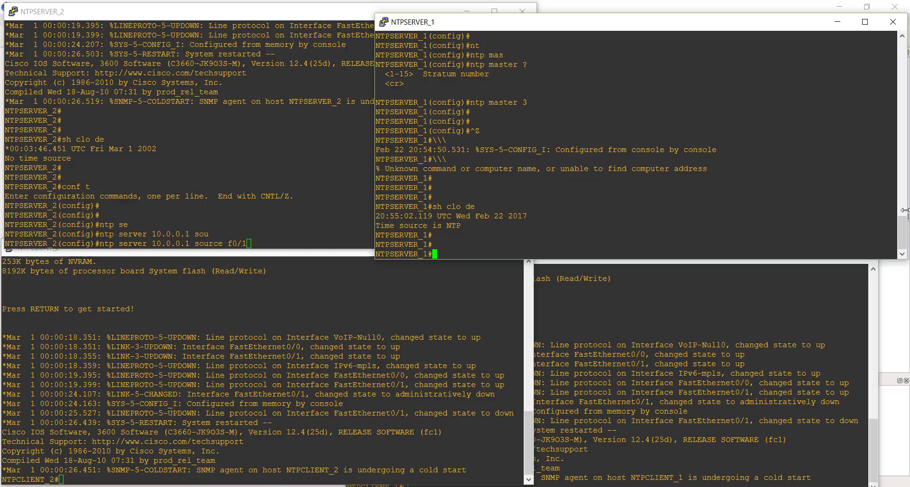
pyautogui.moveTo(902, 230)
pyautogui.mouseDown()
pyautogui.moveTo(902, 145)
pyautogui.moveTo(902, 237)
pyautogui.mouseUp()
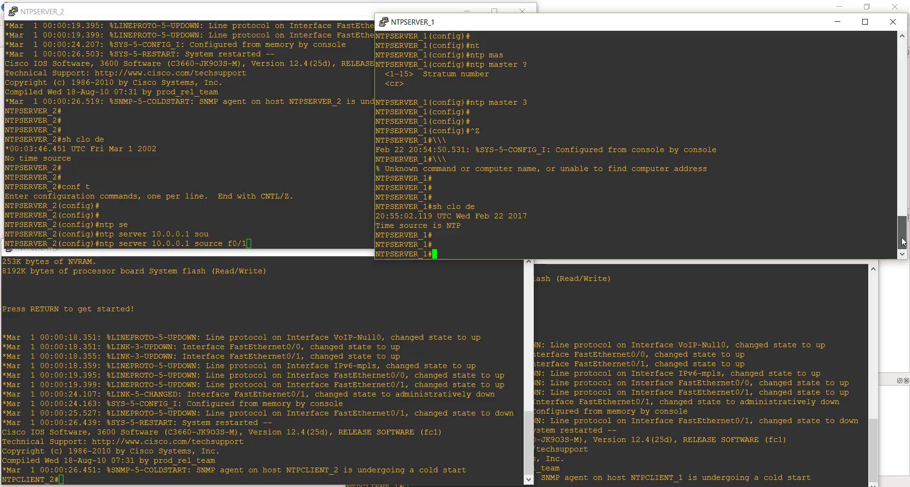
pyautogui.click(289, 229)
pyautogui.press('Return')
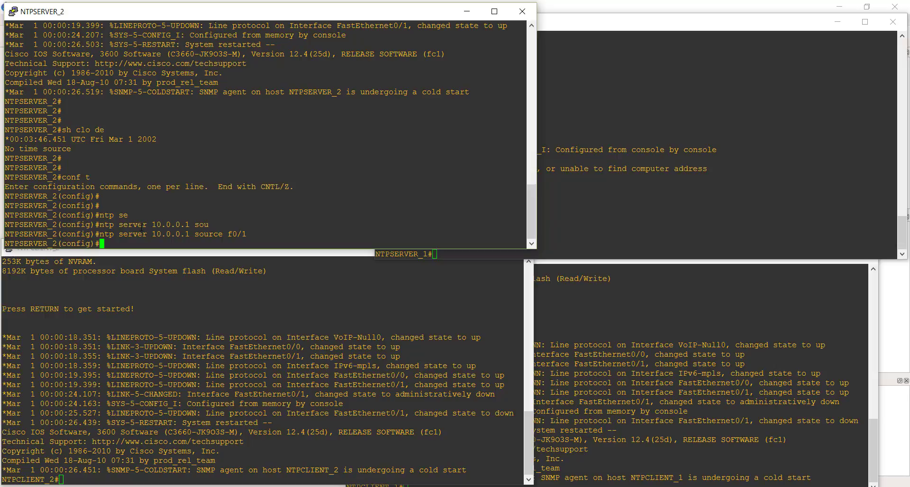
pyautogui.press('Return')
pyautogui.press('Return')
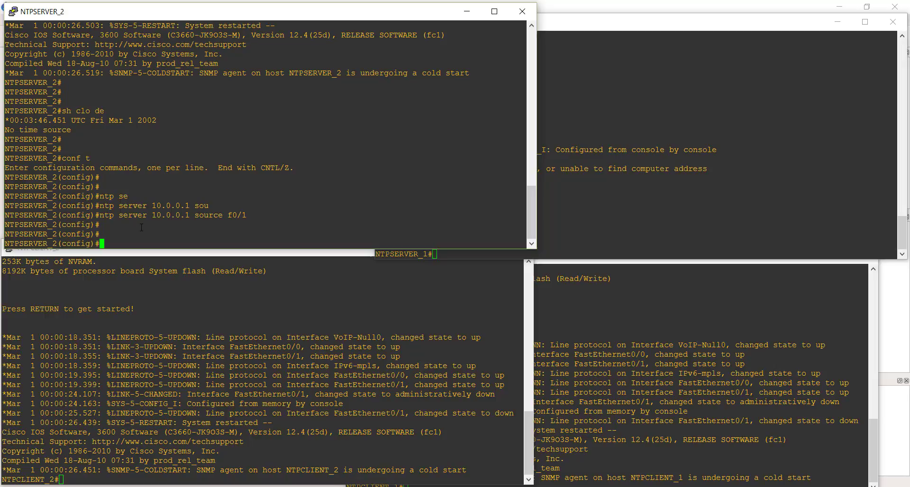
pyautogui.hotkey('ctrl', 'z')
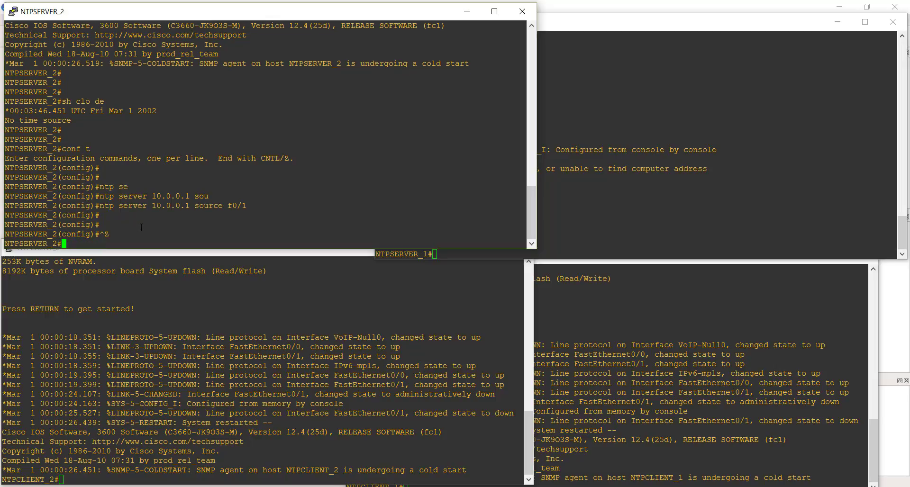
# Recheck NTPSERVER_2's time and time source with sh clo de.
pyautogui.press('Return')
pyautogui.press('Return')
pyautogui.press('Return')
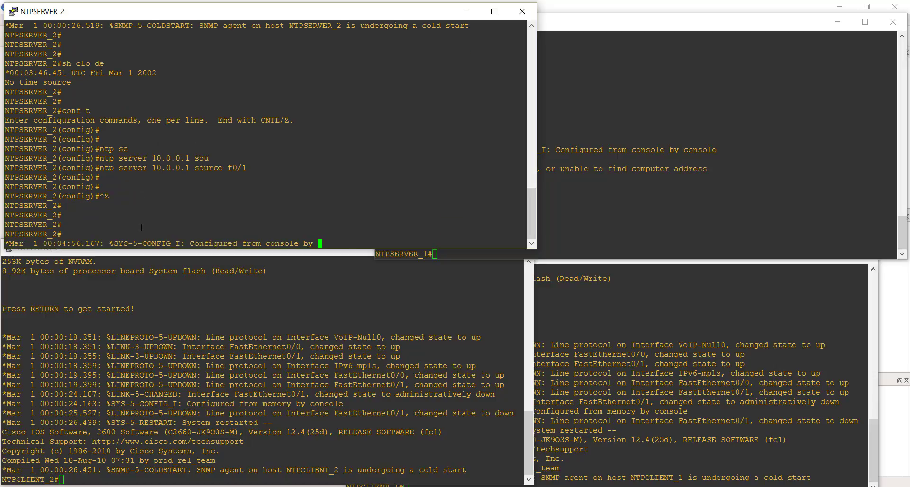
pyautogui.press('Return')
pyautogui.press('Return')
pyautogui.press('Return')
pyautogui.press('Return')
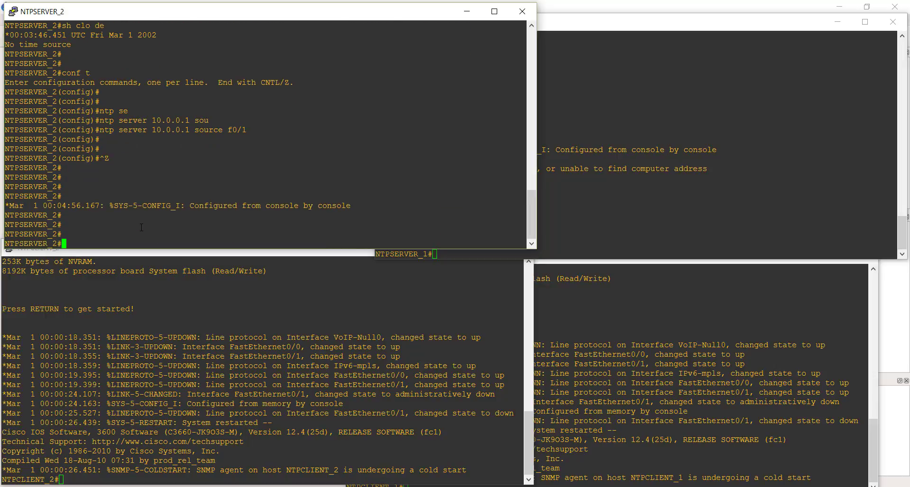
pyautogui.write('sh clo de')
pyautogui.press('Return')
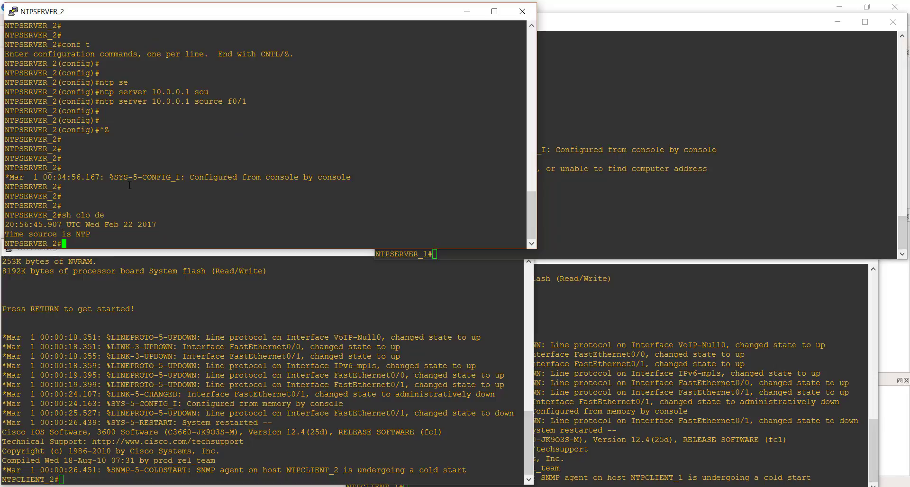
# Switch to NTPSERVER_1's console and show its current time with sh clo to compare the two servers.
pyautogui.click(631, 209)
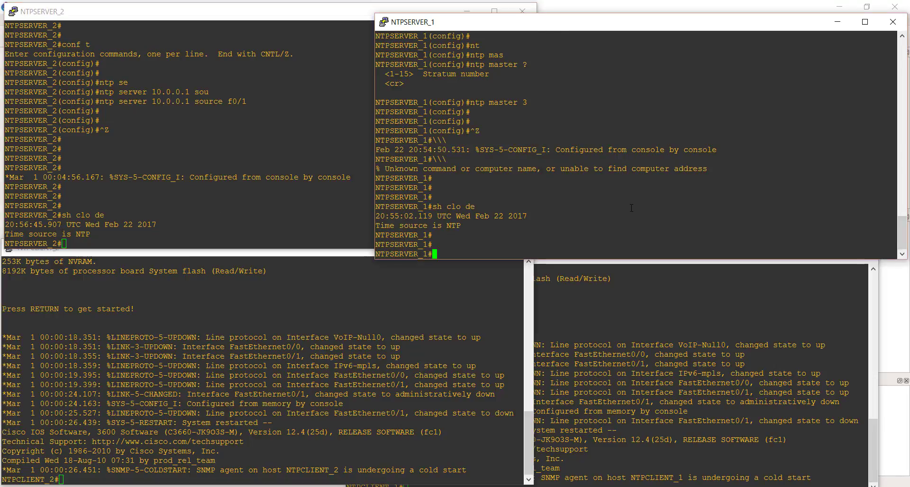
pyautogui.write('sh clo')
pyautogui.press('Return')
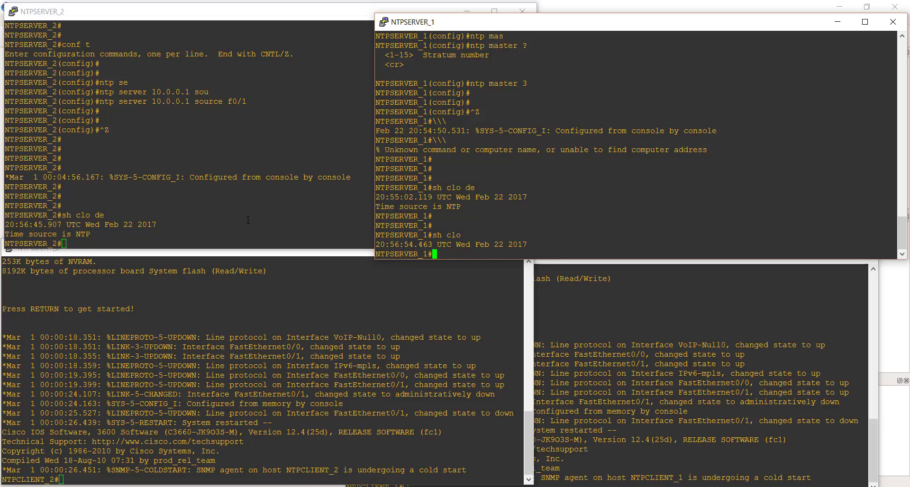
# Switch back to NTPSERVER_2's console and enter global configuration mode.
pyautogui.click(133, 240)
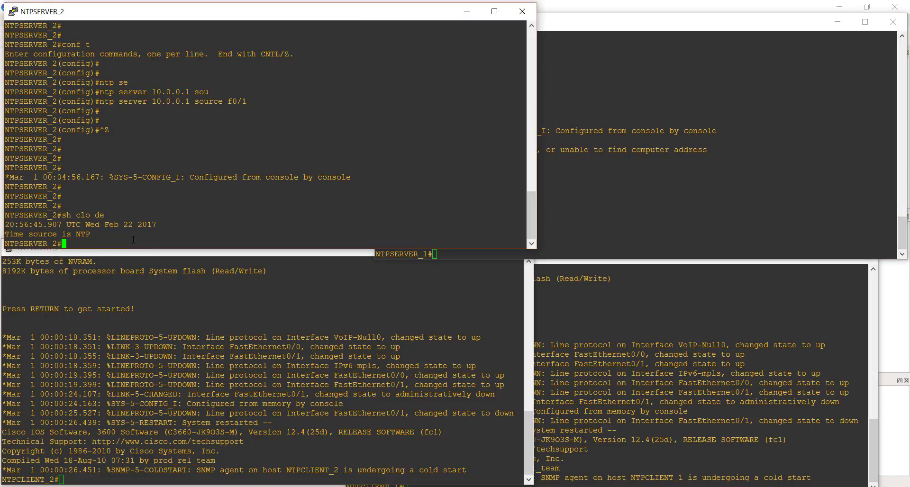
pyautogui.press('Return')
pyautogui.press('Return')
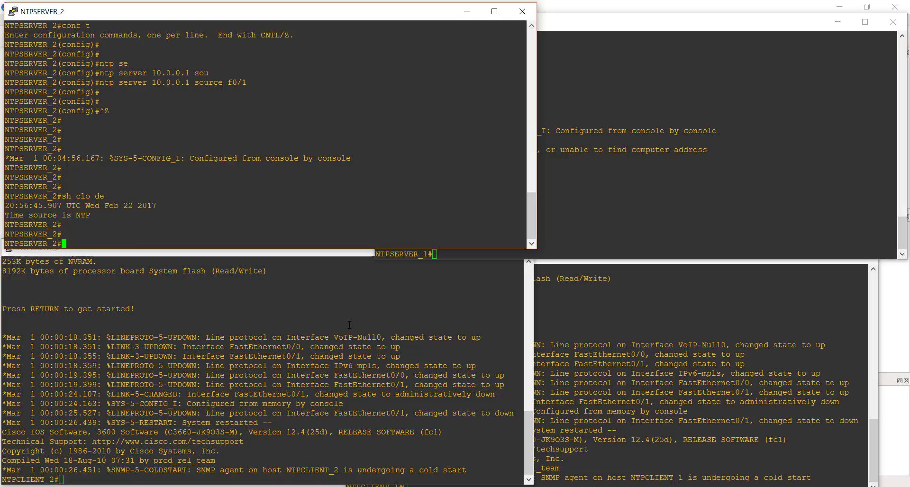
pyautogui.write('conf t')
pyautogui.press('Return')
pyautogui.press('Return')
pyautogui.press('Return')
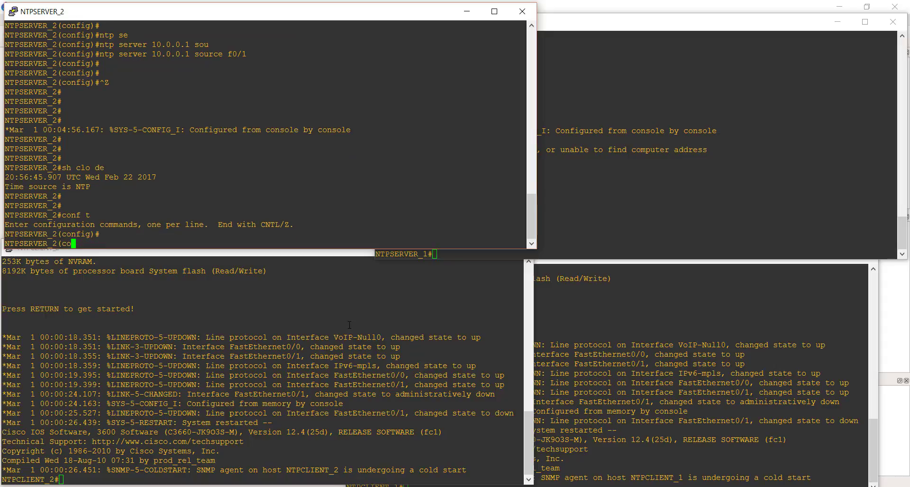
# Make NTPSERVER_2 an NTP master with stratum 4, checking the command's options first, and return to privileged mode.
pyautogui.write('nt')
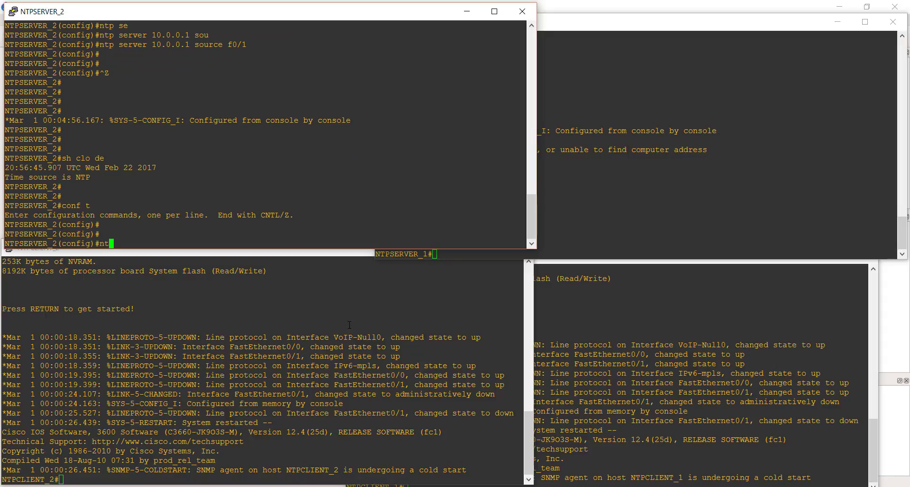
pyautogui.press('Tab')
pyautogui.write('mas')
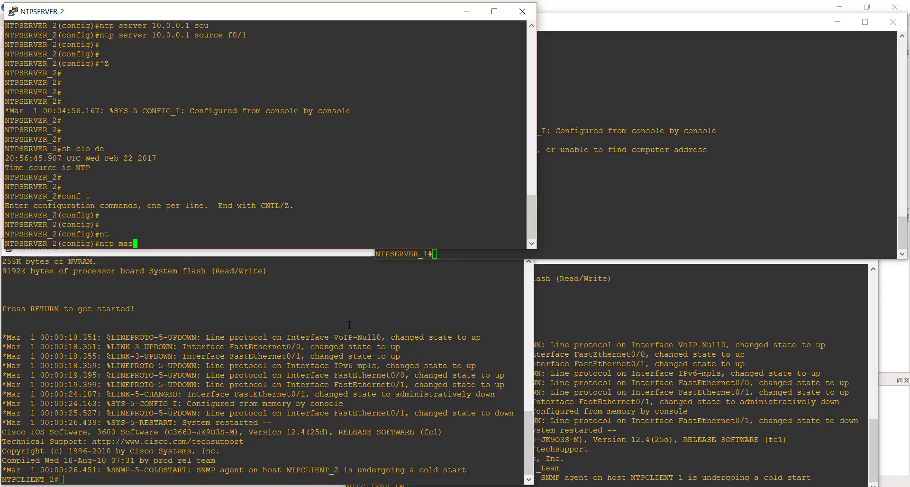
pyautogui.press('Tab')
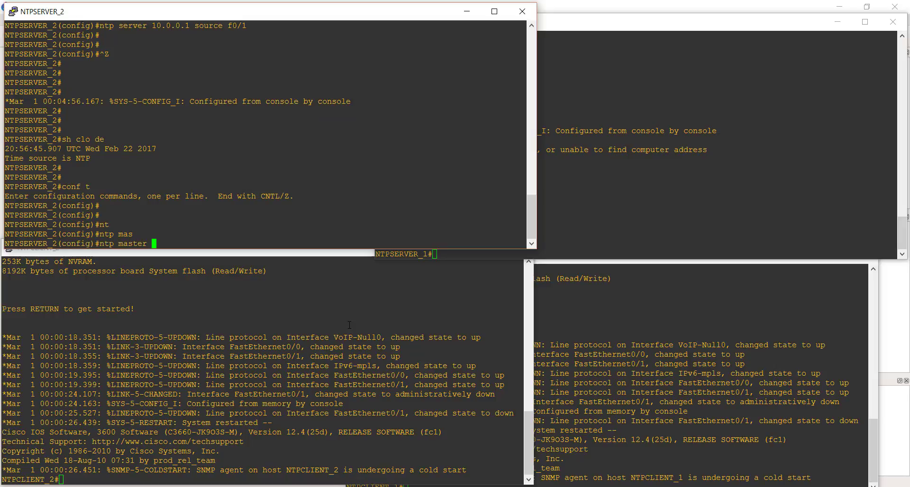
pyautogui.write('?')
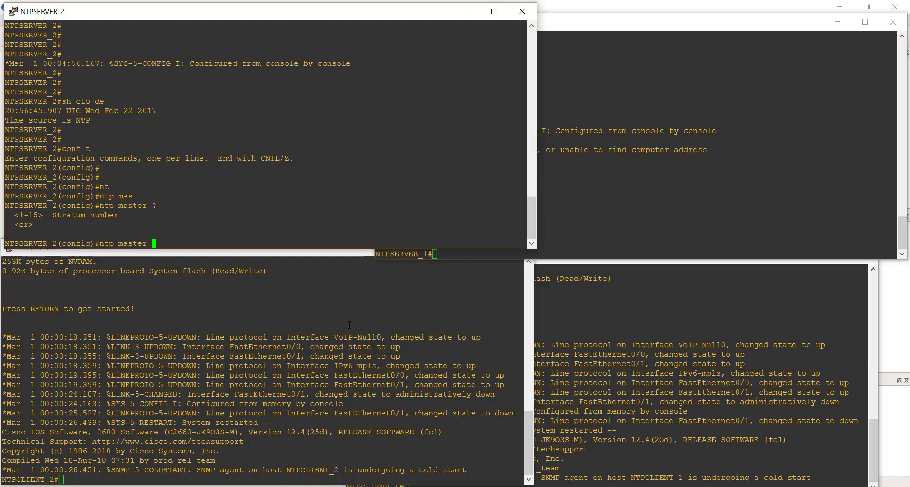
pyautogui.write('4')
pyautogui.press('Return')
pyautogui.press('Return')
pyautogui.press('Return')
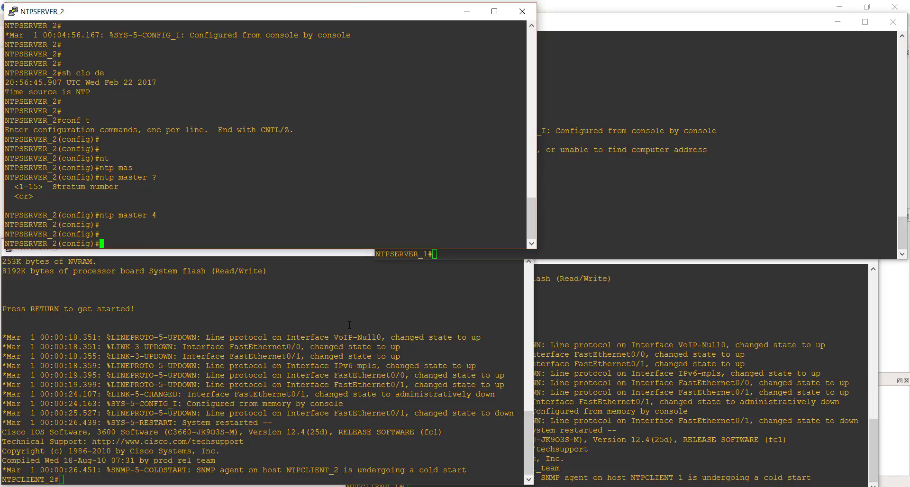
pyautogui.hotkey('ctrl', 'z')
pyautogui.press('Return')
pyautogui.press('Return')
pyautogui.press('Return')
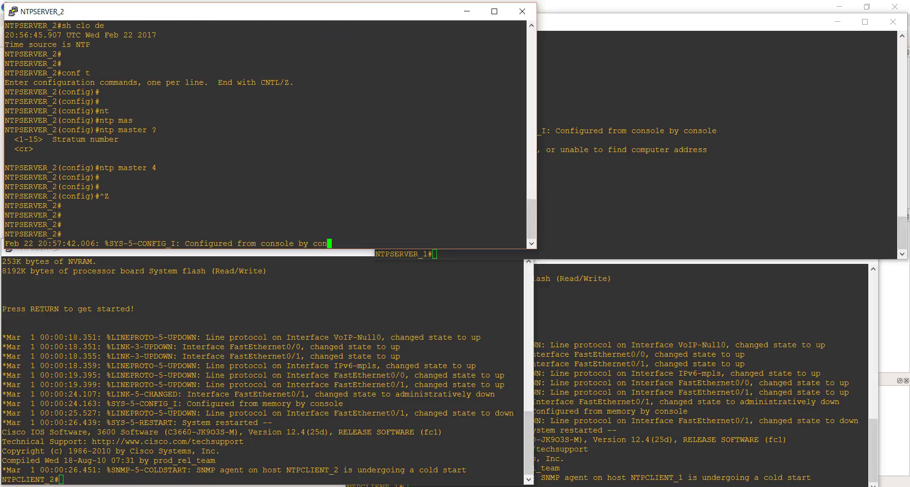
pyautogui.press('Return')
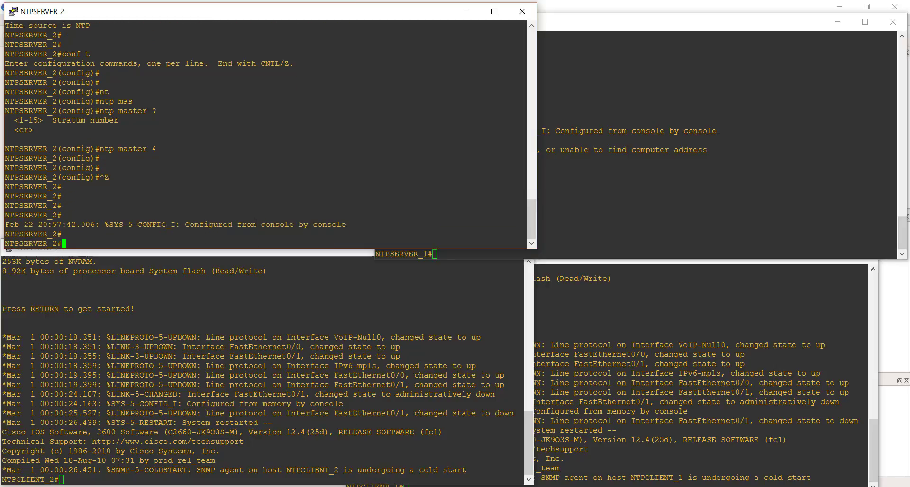
pyautogui.press('Return')
pyautogui.press('Return')
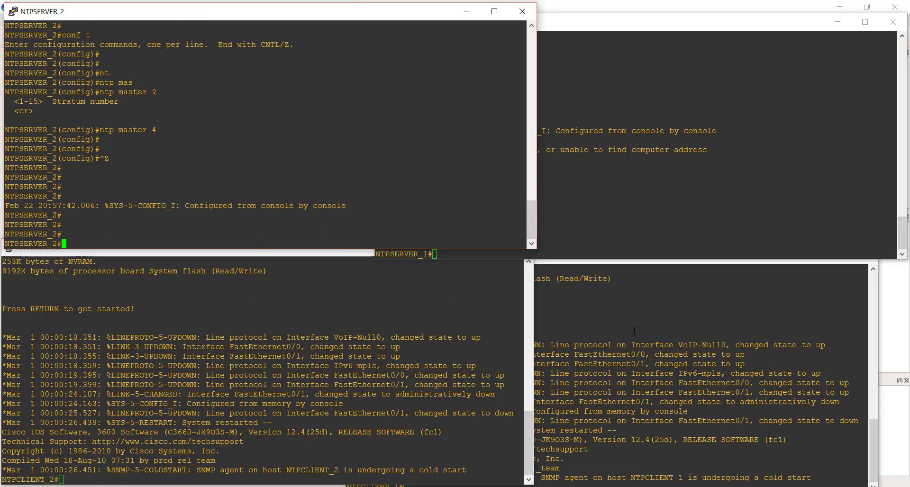
# Bring NTPCLIENT_1's console fully into view and show its current time with sh clo.
pyautogui.click(599, 329)
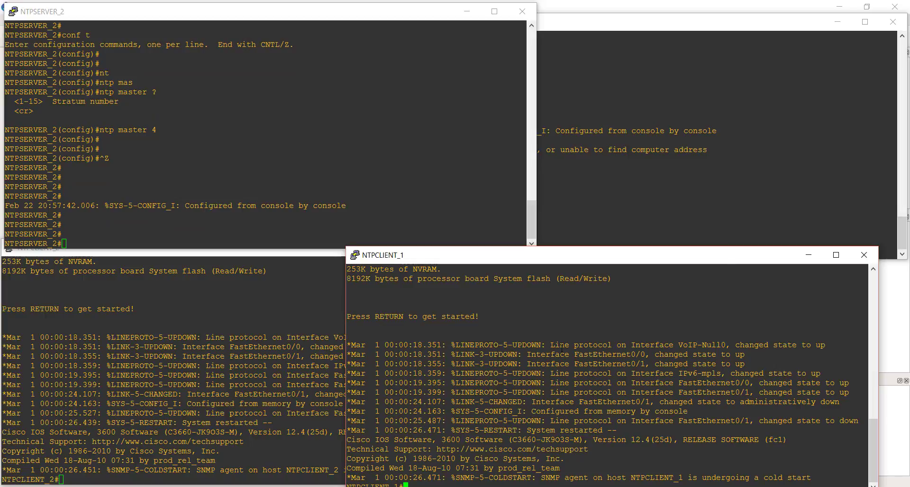
pyautogui.moveTo(617, 261); pyautogui.dragTo(620, 242)
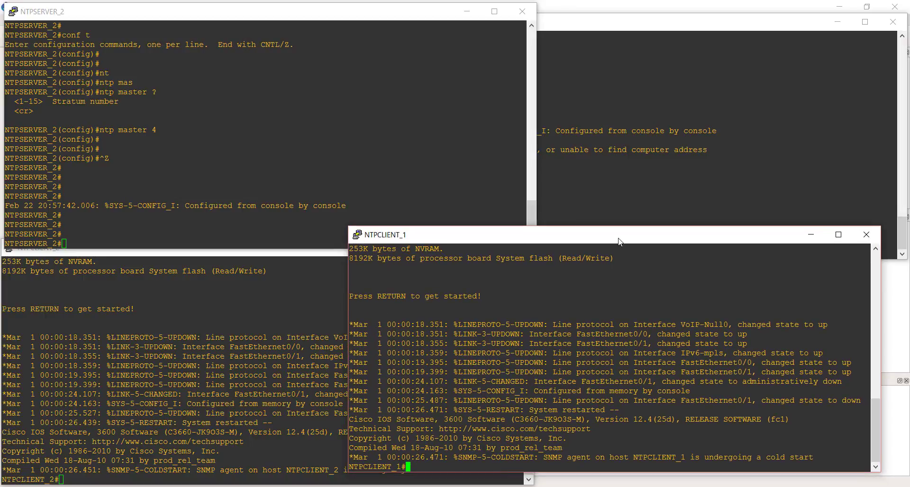
pyautogui.press('Return')
pyautogui.press('Return')
pyautogui.press('Return')
pyautogui.press('Return')
pyautogui.write('sh clo')
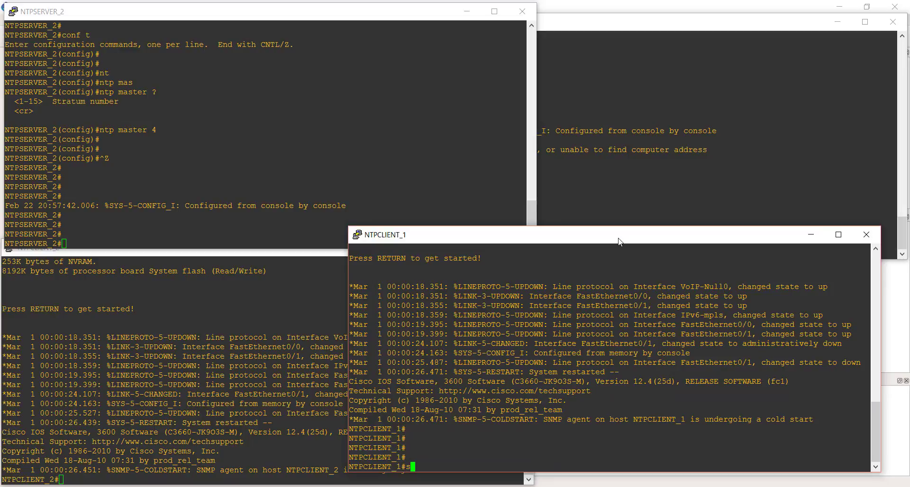
pyautogui.press('Return')
pyautogui.press('Return')
pyautogui.press('Return')
pyautogui.press('Return')
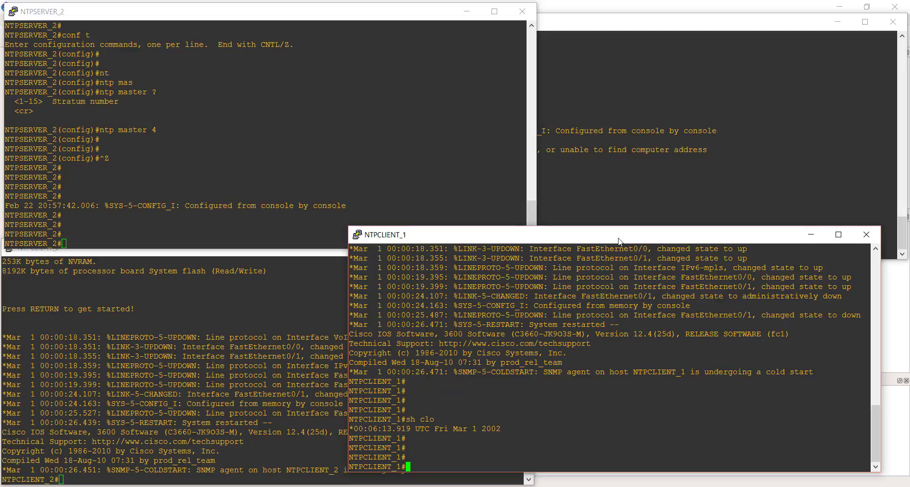
# Enter global configuration mode on NTPCLIENT_1.
pyautogui.write('conf t')
pyautogui.press('Return')
pyautogui.press('Return')
pyautogui.press('Return')
pyautogui.press('Return')
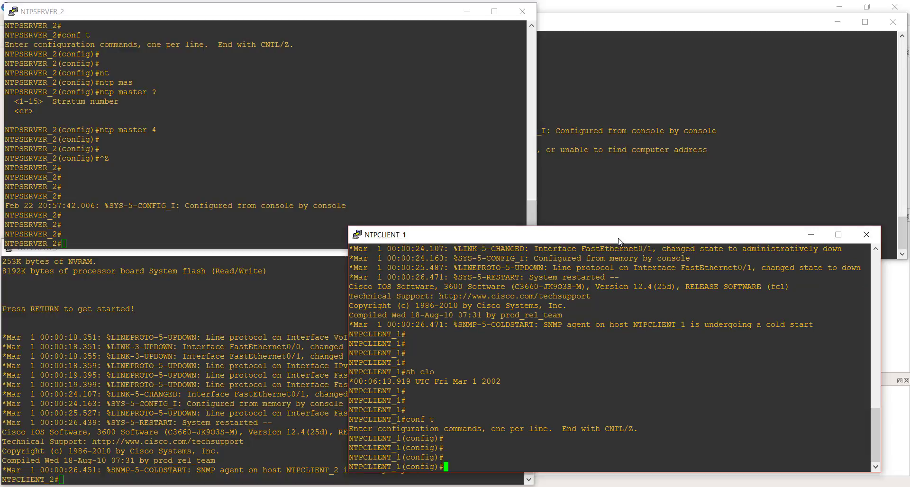
# Set 20.0.0.1 as NTPCLIENT_1's NTP server with f0/0 as the source interface, and return to privileged mode.
pyautogui.write('nt')
pyautogui.press('Tab')
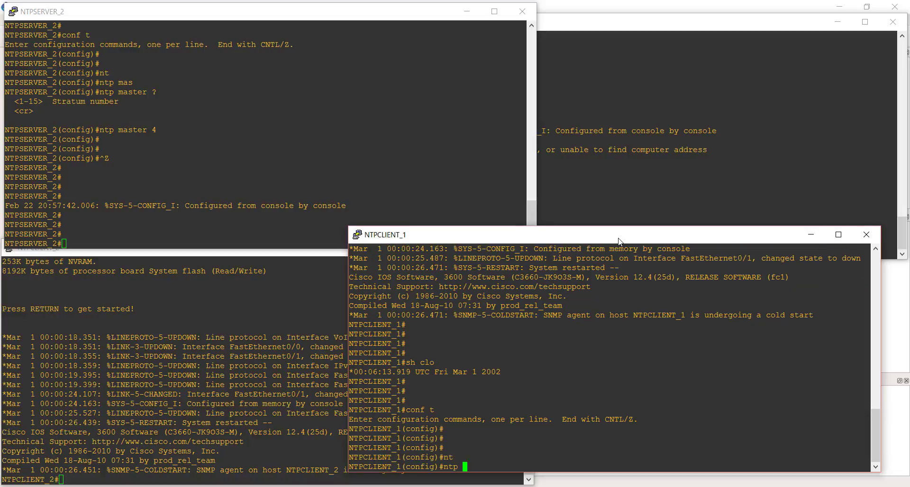
pyautogui.write('ser')
pyautogui.press('Tab')
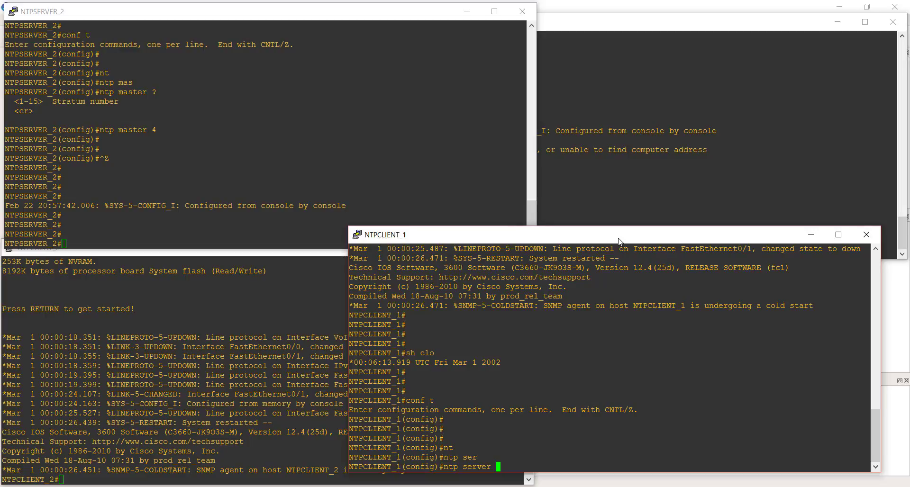
pyautogui.write('20.0.0.1 s')
pyautogui.press('Tab')
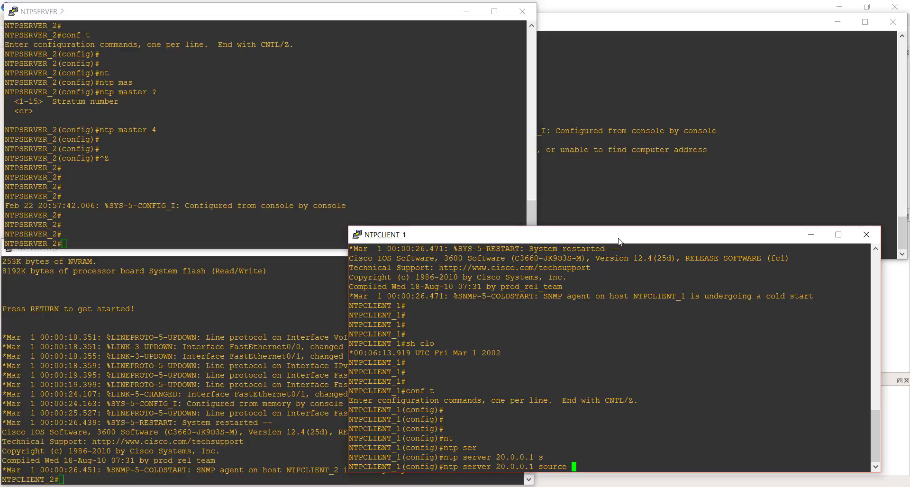
pyautogui.write('f0/0')
pyautogui.press('Return')
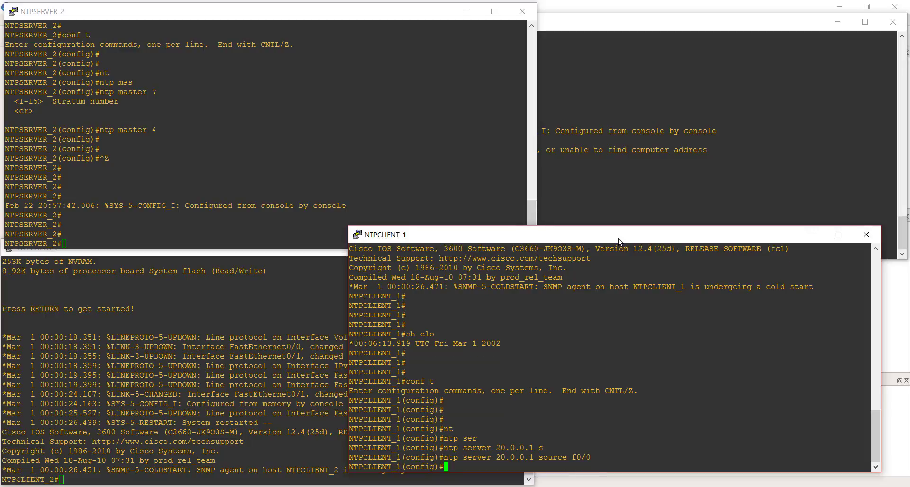
pyautogui.press('Return')
pyautogui.press('Return')
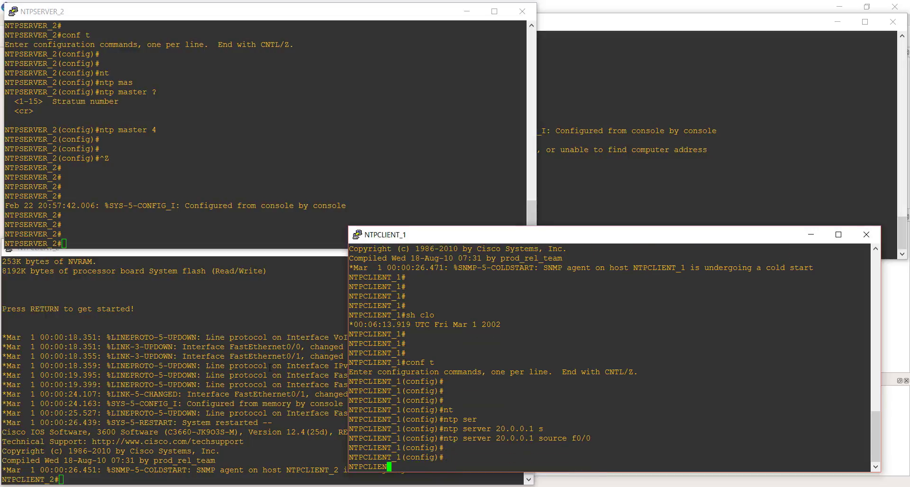
pyautogui.hotkey('ctrl', 'z')
pyautogui.press('Return')
pyautogui.press('Return')
pyautogui.press('Return')
pyautogui.press('Return')
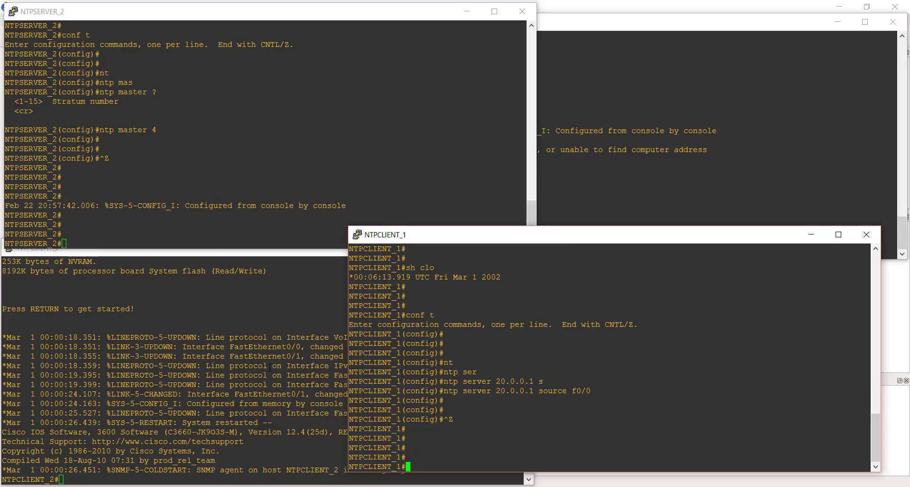
# Recheck NTPCLIENT_1's current time with sh clo.
pyautogui.write('sh ')
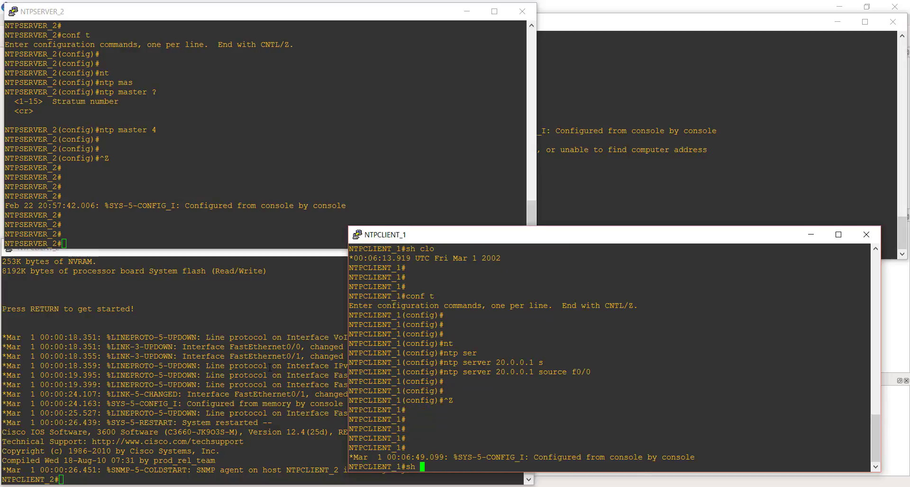
pyautogui.write('clo')
pyautogui.press('Return')
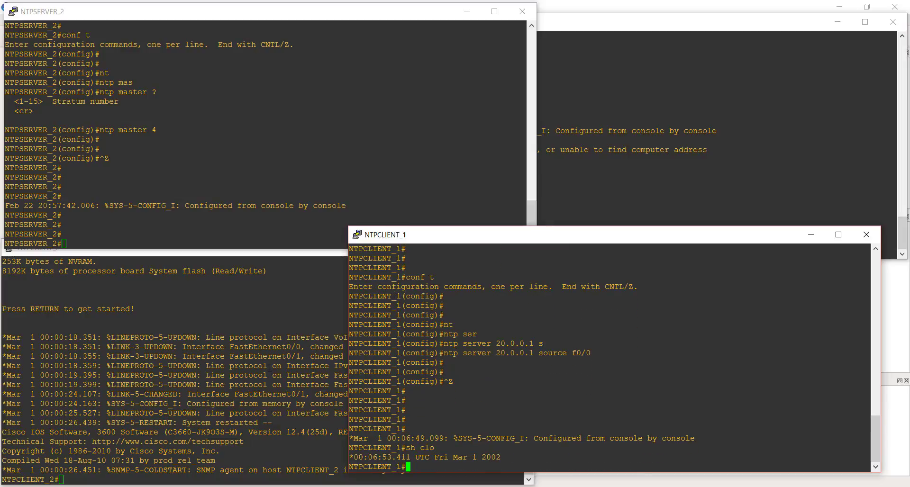
pyautogui.press('Return')
pyautogui.press('Return')
pyautogui.press('Return')
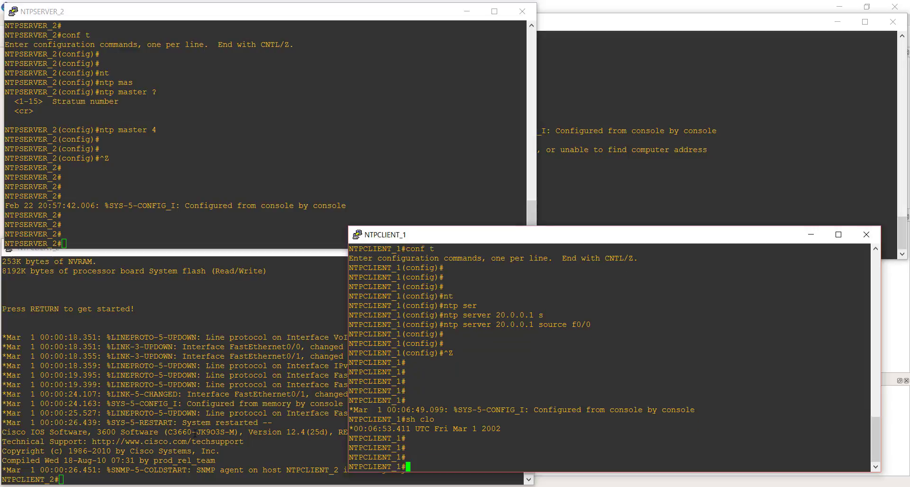
# Switch to NTPCLIENT_2's console and show its current time with sh clo.
pyautogui.click(194, 433)
pyautogui.press('Return')
pyautogui.press('Return')
pyautogui.press('Return')
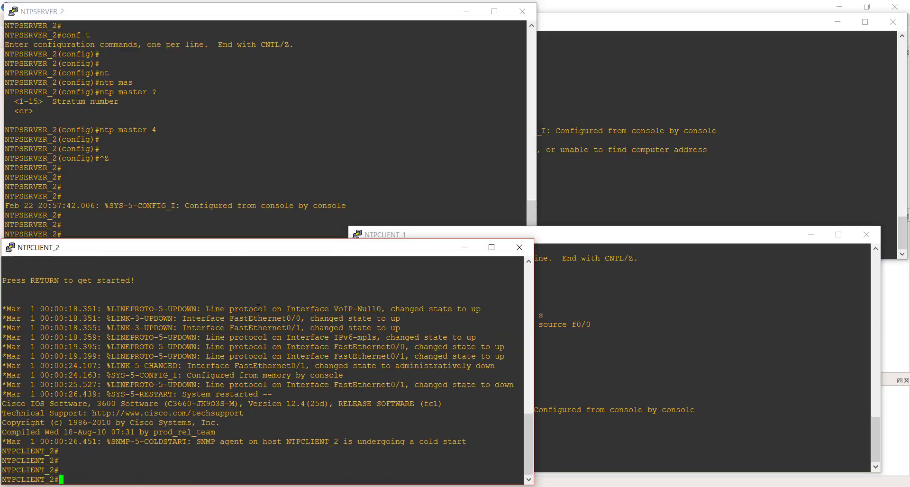
pyautogui.write('sh clo')
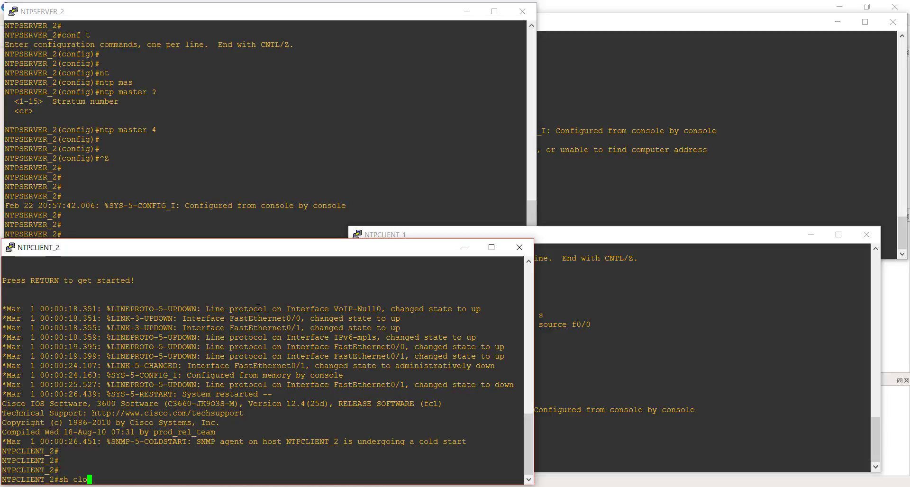
pyautogui.press('Return')
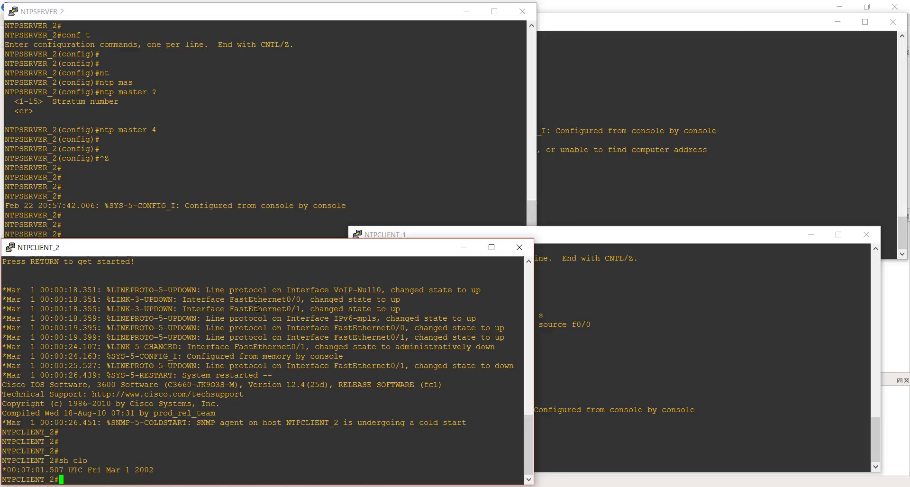
pyautogui.press('Return')
pyautogui.press('Return')
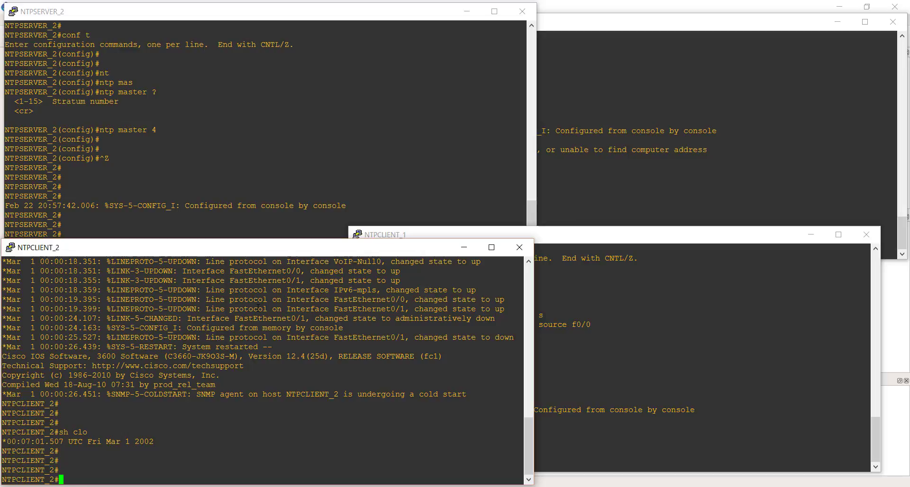
# Enter global configuration mode on NTPCLIENT_2.
pyautogui.write('conf t')
pyautogui.press('Return')
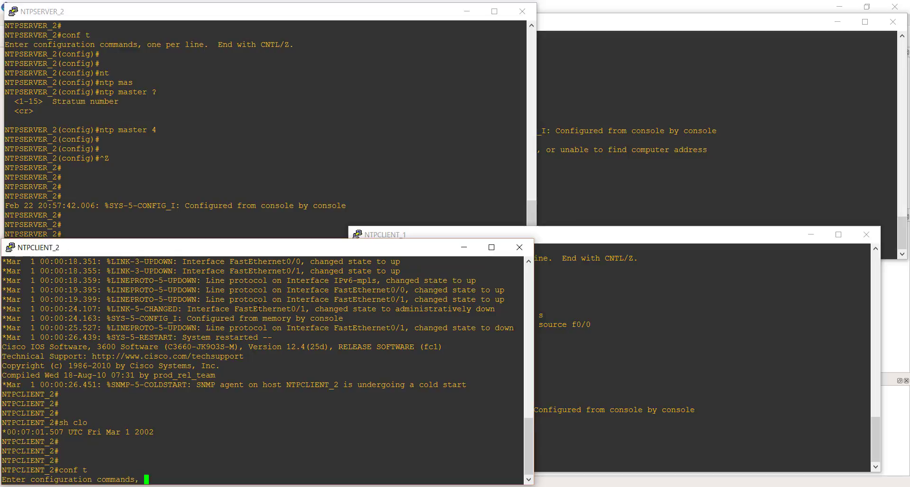
pyautogui.press('Return')
pyautogui.press('Return')
pyautogui.press('Return')
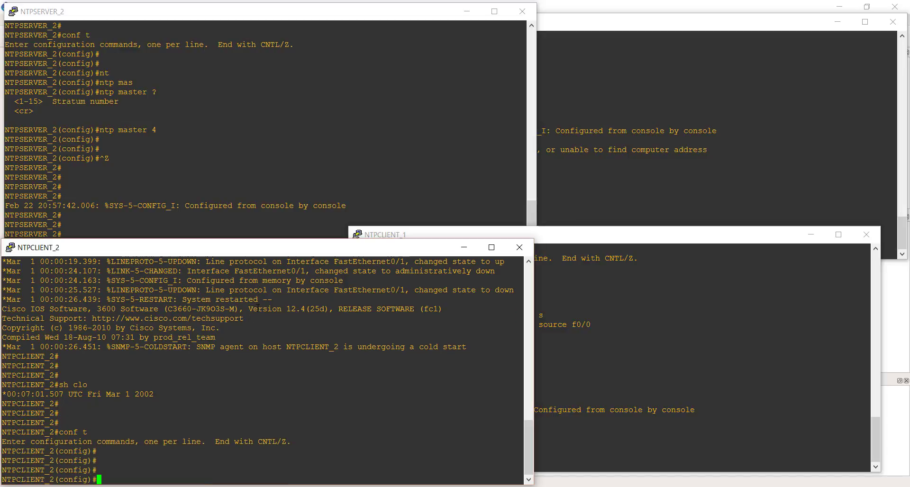
# Set 20.0.0.1 as NTPCLIENT_2's NTP server with f0/0 as the source interface.
pyautogui.write('nt')
pyautogui.press('Tab')
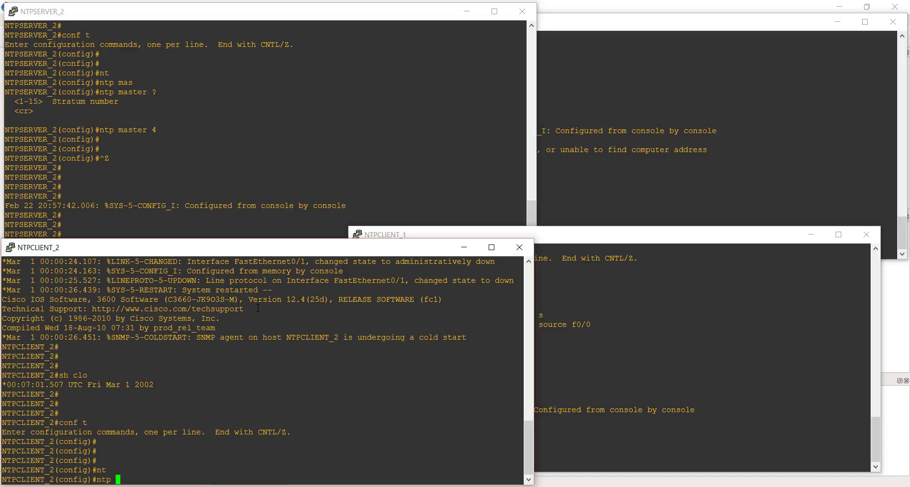
pyautogui.write('ser')
pyautogui.press('Tab')
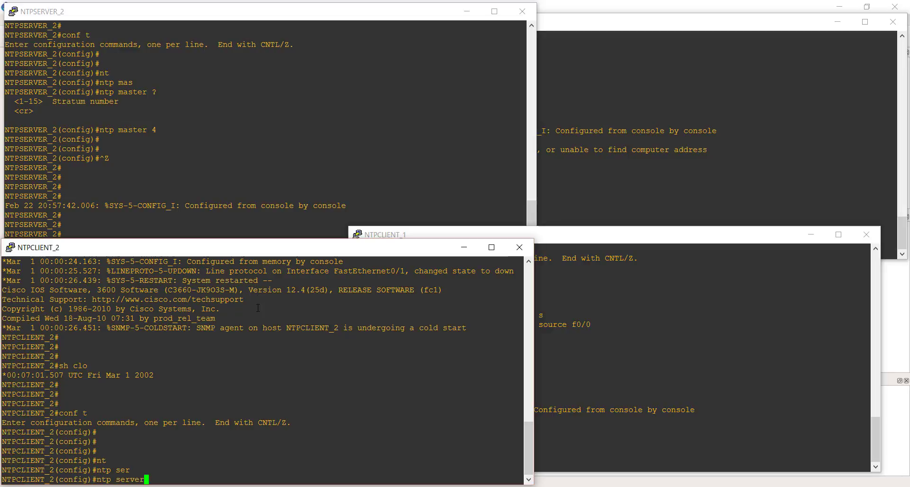
pyautogui.write('20.0.0.')
pyautogui.write('1 ')
pyautogui.write('s')
pyautogui.write('o')
pyautogui.press('Tab')
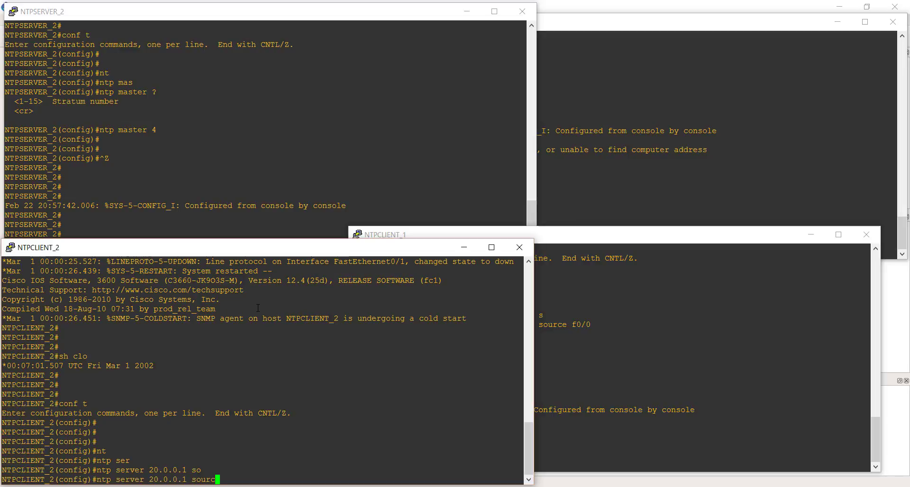
pyautogui.write('f0/0')
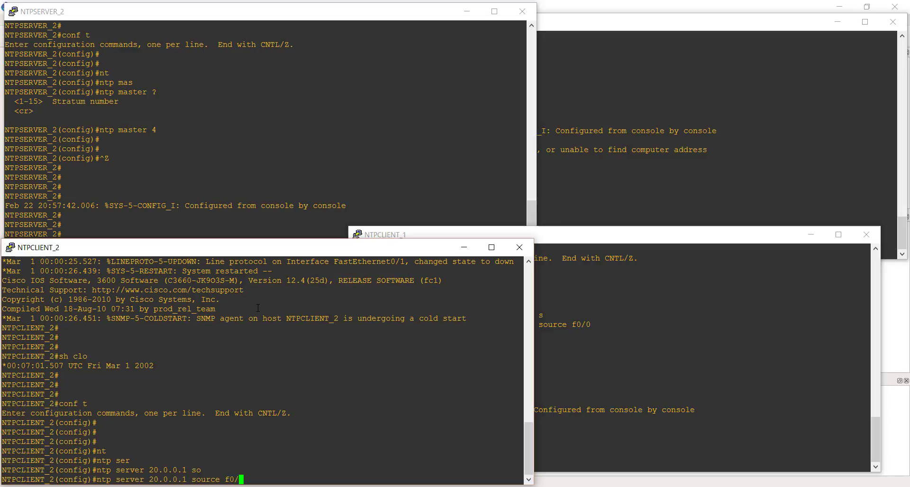
pyautogui.press('Return')
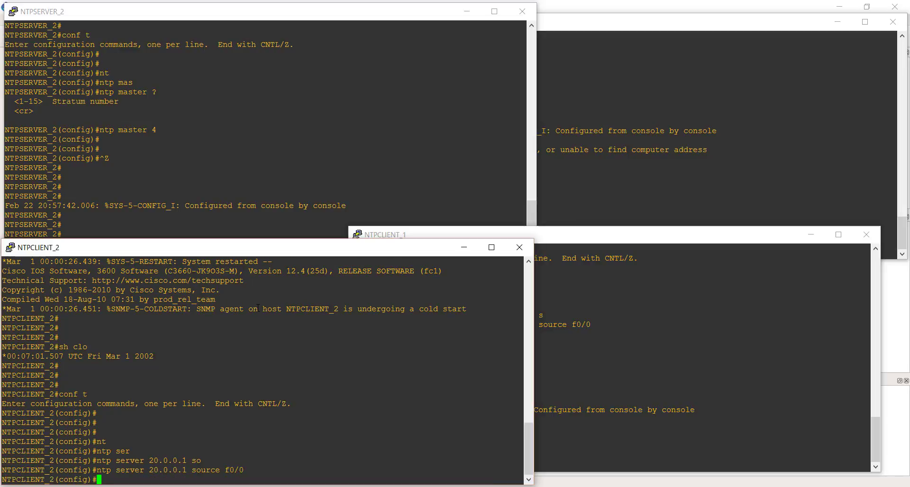
# Leave configuration mode on NTPCLIENT_2 and return to the privileged prompt.
pyautogui.hotkey('ctrl', 'z')
pyautogui.press('Return')
pyautogui.press('Return')
pyautogui.press('Return')
pyautogui.press('Return')
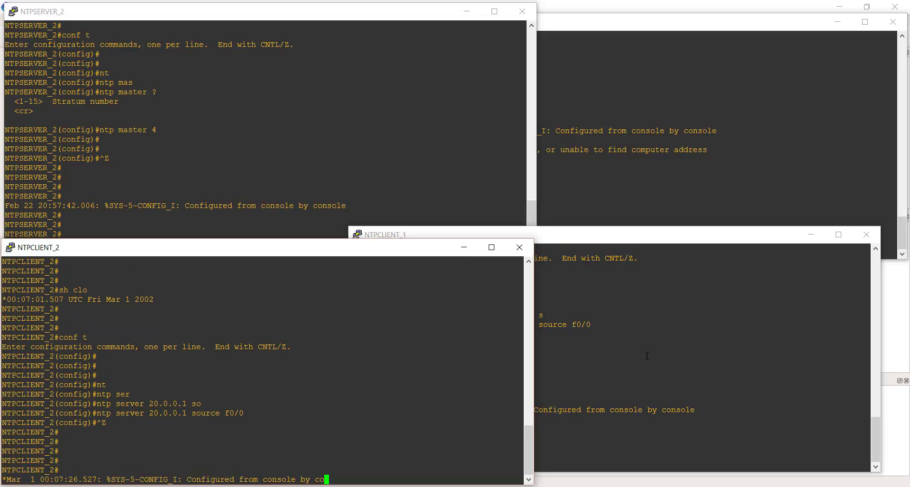
pyautogui.press('Return')
pyautogui.press('Return')
# Switch to NTPCLIENT_1's console and check its current time again with sh clo.
pyautogui.click(665, 361)
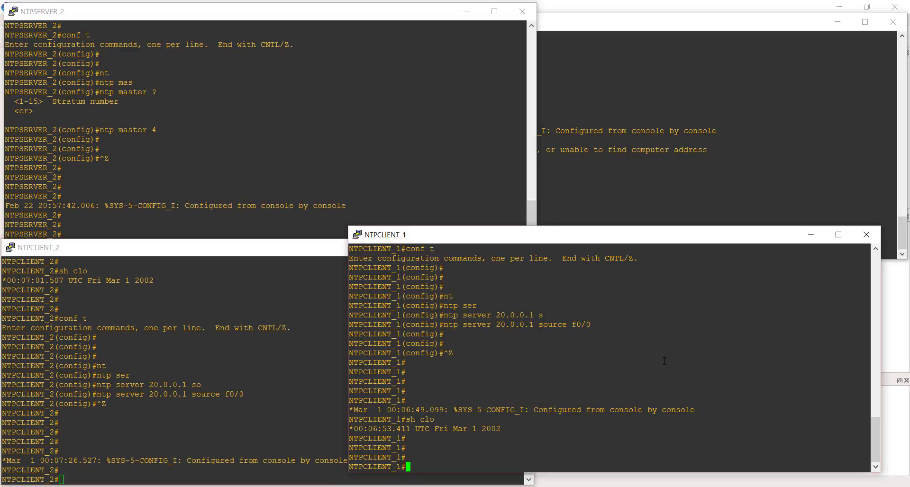
pyautogui.write('sh clo')
pyautogui.press('Return')
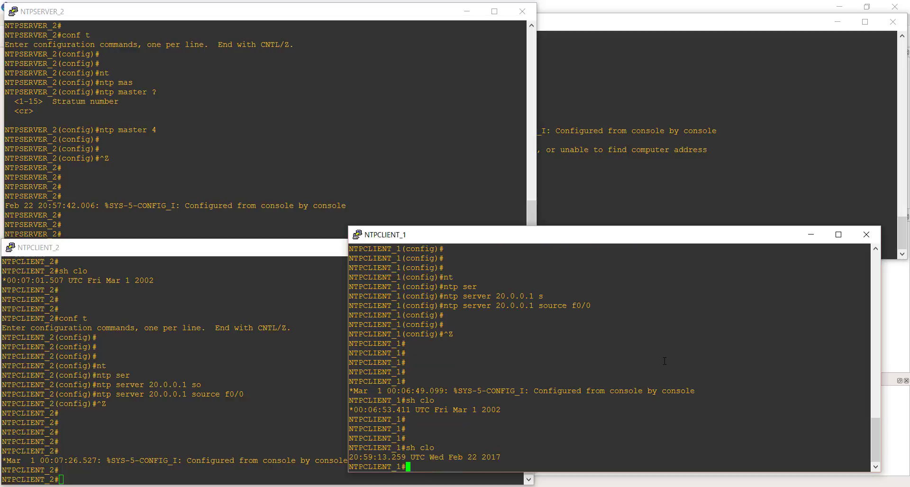
pyautogui.press('Return')
pyautogui.press('Return')
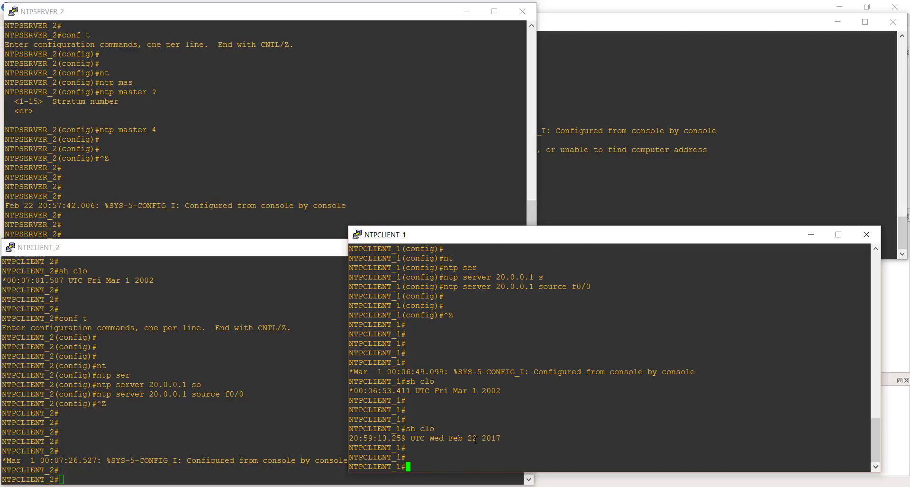
# Switch to NTPCLIENT_2's console and recheck its current time with sh clo.
pyautogui.click(243, 415)
pyautogui.press('Return')
pyautogui.press('Return')
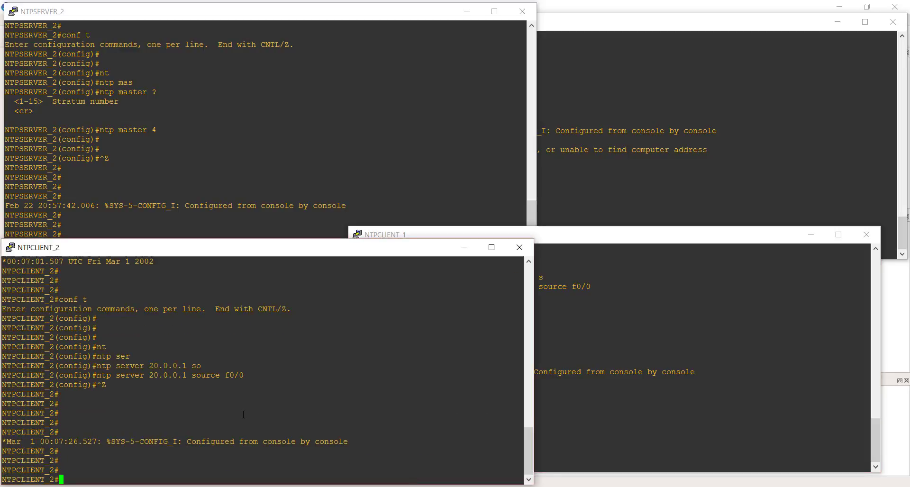
pyautogui.write('conf t')
pyautogui.press('BackSpace')
pyautogui.press('BackSpace')
pyautogui.press('BackSpace')
pyautogui.press('BackSpace')
pyautogui.press('BackSpace')
pyautogui.press('BackSpace')
pyautogui.write('sh clo')
pyautogui.press('Return')
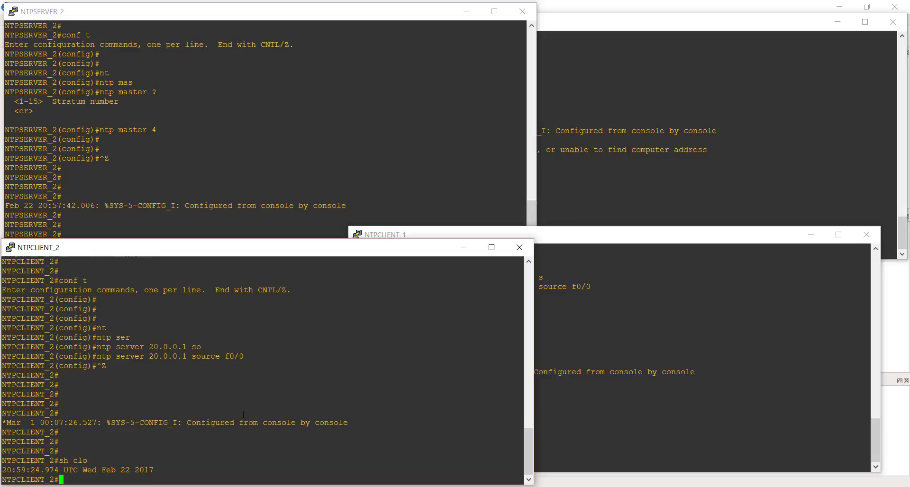
pyautogui.press('Return')
pyautogui.press('Return')
pyautogui.press('Return')
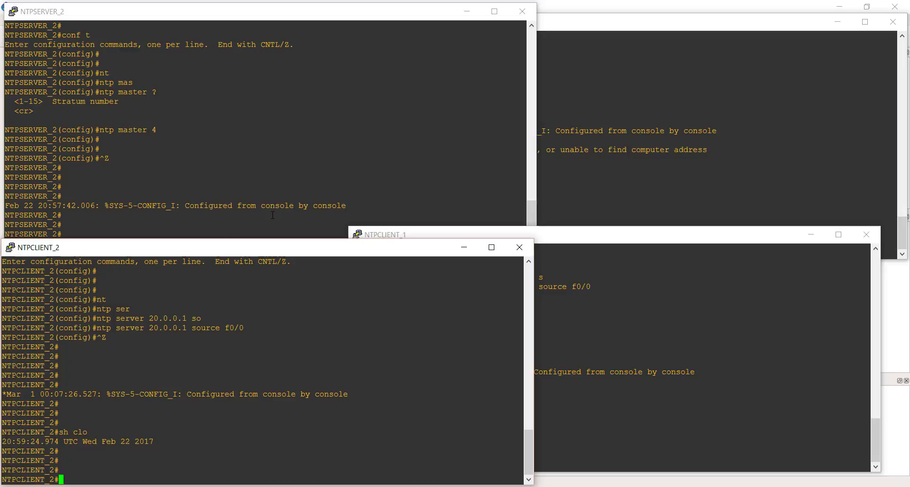
# Switch to NTPSERVER_1's console and show its NTP synchronization status with sh ntp sta.
pyautogui.click(619, 128)
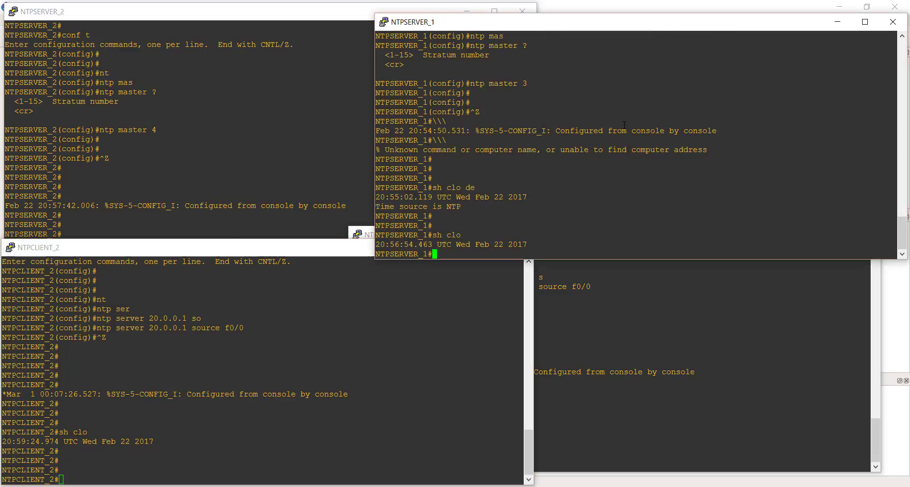
pyautogui.press('Return')
pyautogui.press('Return')
pyautogui.press('Return')
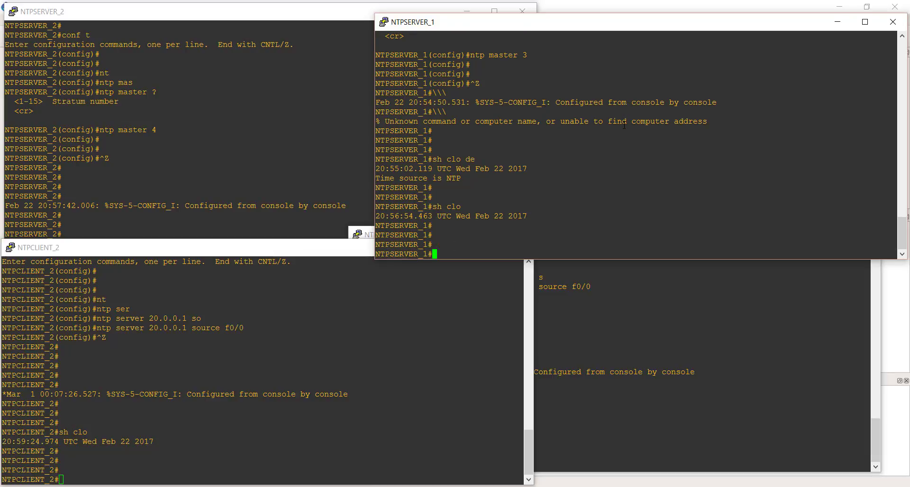
pyautogui.write('sh nt')
pyautogui.press('Tab')
pyautogui.write('sta')
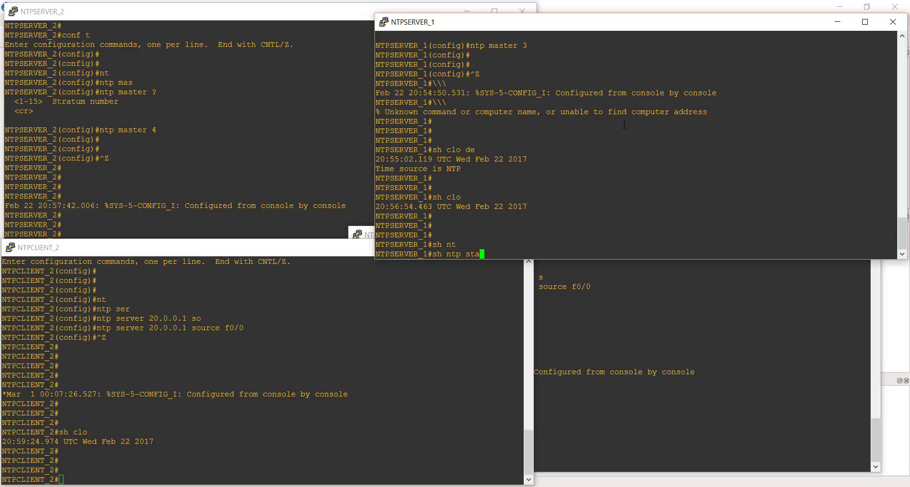
pyautogui.press('Return')
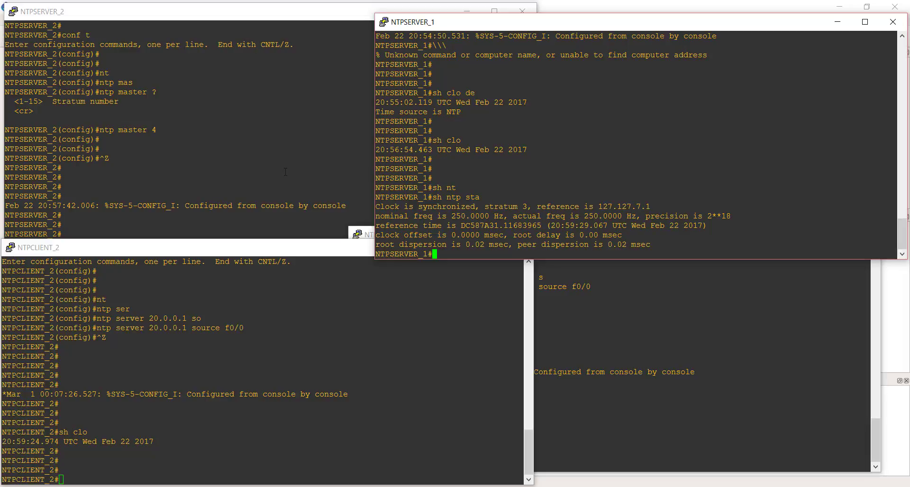
# Switch to NTPSERVER_2's console and show its NTP synchronization status with sh ntp status.
pyautogui.click(205, 186)
pyautogui.press('Return')
pyautogui.press('Return')
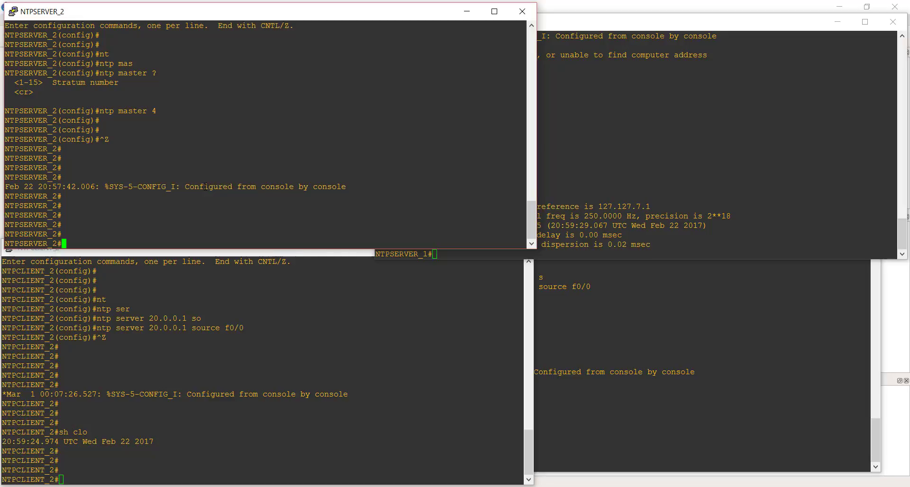
pyautogui.write('sh ntp st')
pyautogui.press('Tab')
pyautogui.press('Return')
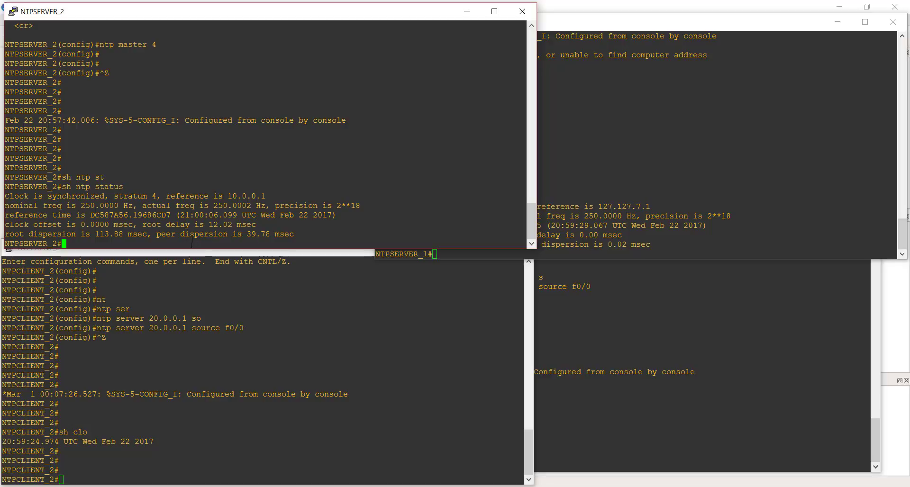
pyautogui.press('Return')
pyautogui.press('Return')
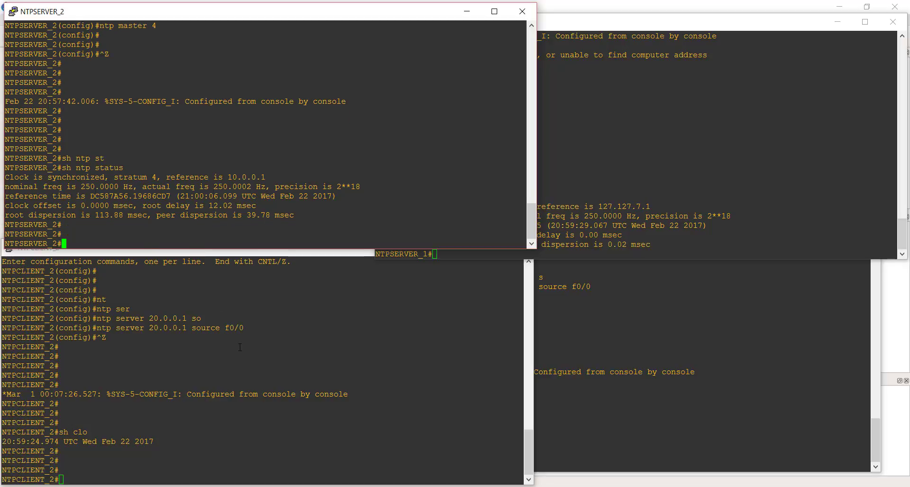
# Switch to NTPCLIENT_1's console and show its NTP synchronization status with sh ntp status.
pyautogui.click(582, 350)
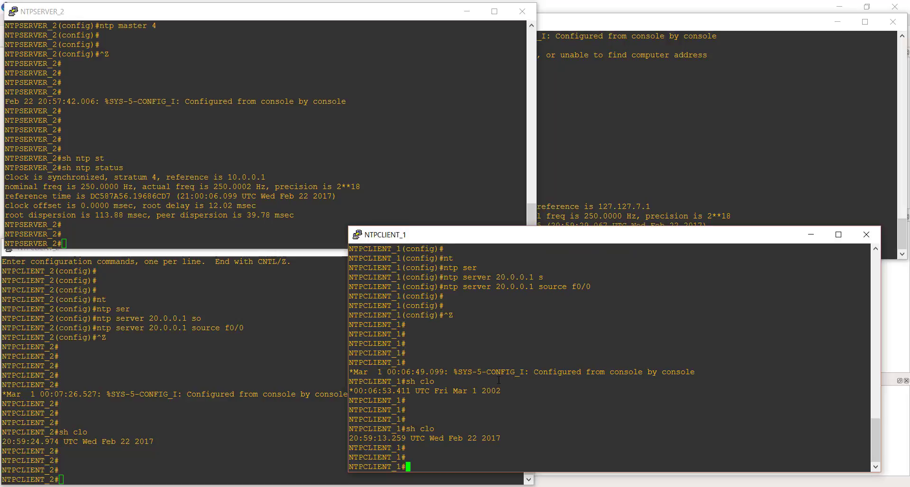
pyautogui.press('Return')
pyautogui.press('Return')
pyautogui.write('sh ')
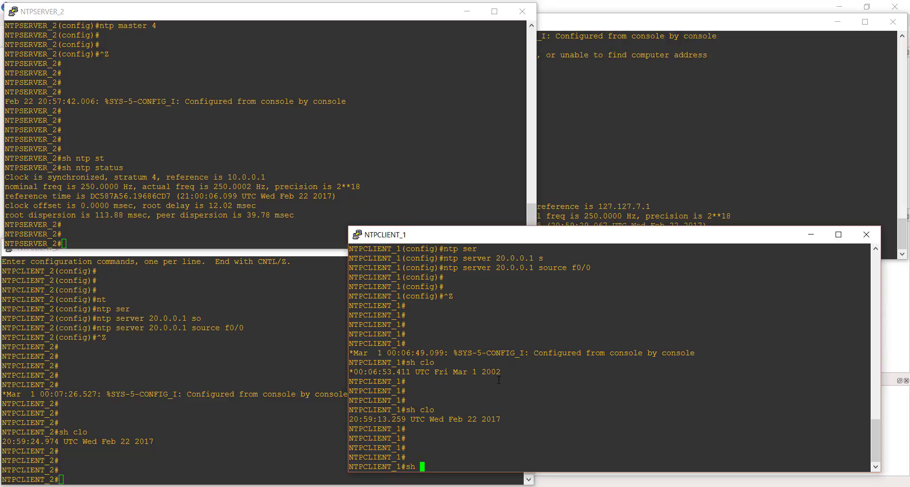
pyautogui.write('nt')
pyautogui.press('Tab')
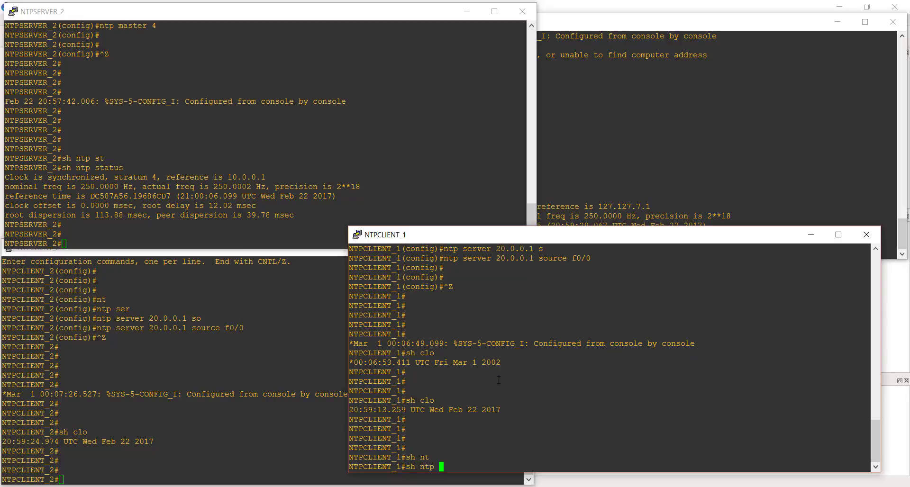
pyautogui.write('st')
pyautogui.press('Tab')
pyautogui.press('Return')
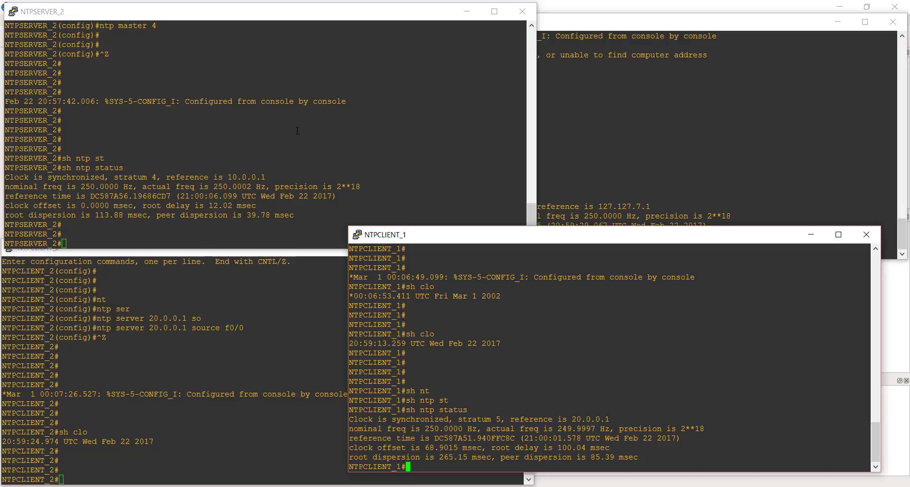
# Switch to NTPCLIENT_2's console and show its NTP synchronization status with sh ntp status.
pyautogui.click(183, 382)
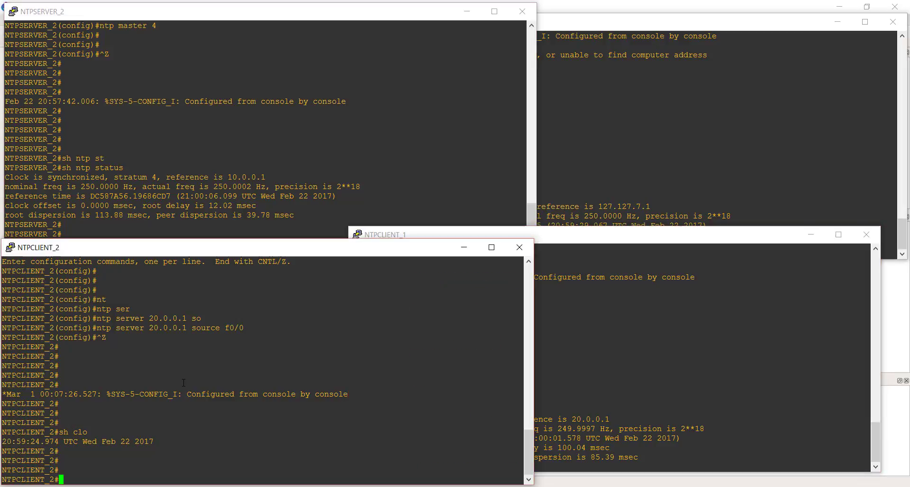
pyautogui.write('sh')
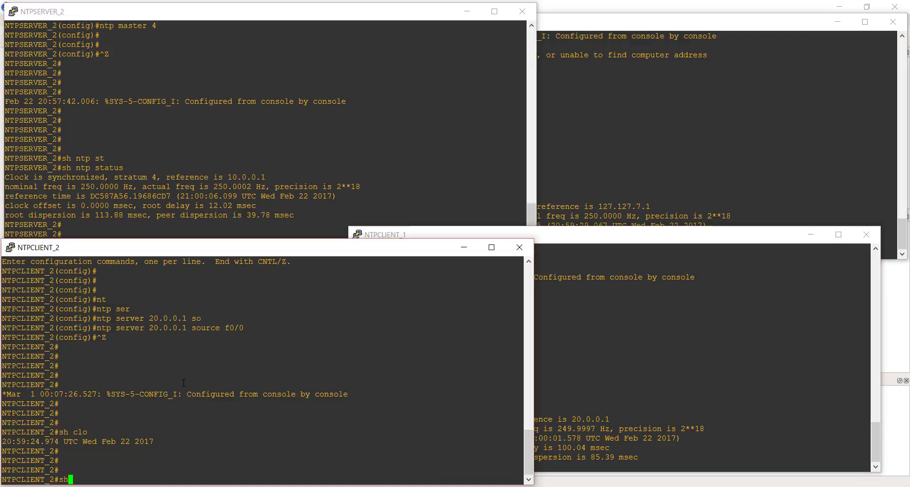
pyautogui.write(' nt')
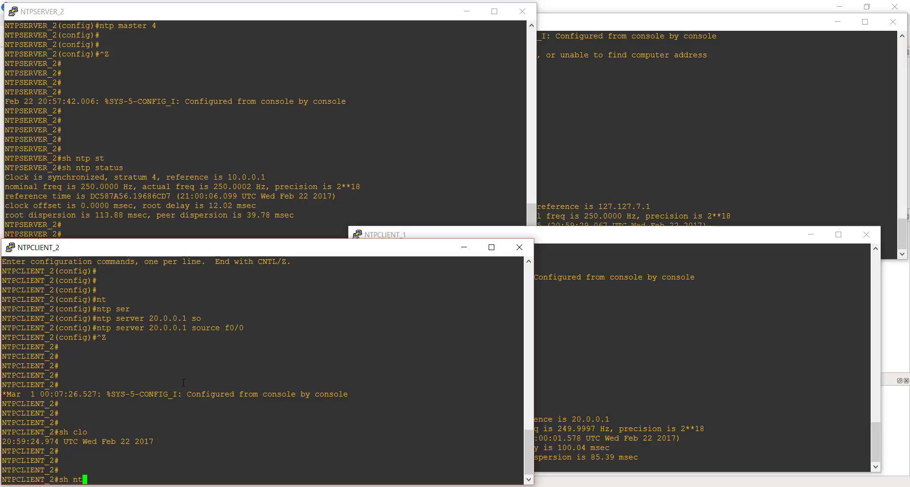
pyautogui.press('Tab')
pyautogui.write('t')
pyautogui.press('Tab')
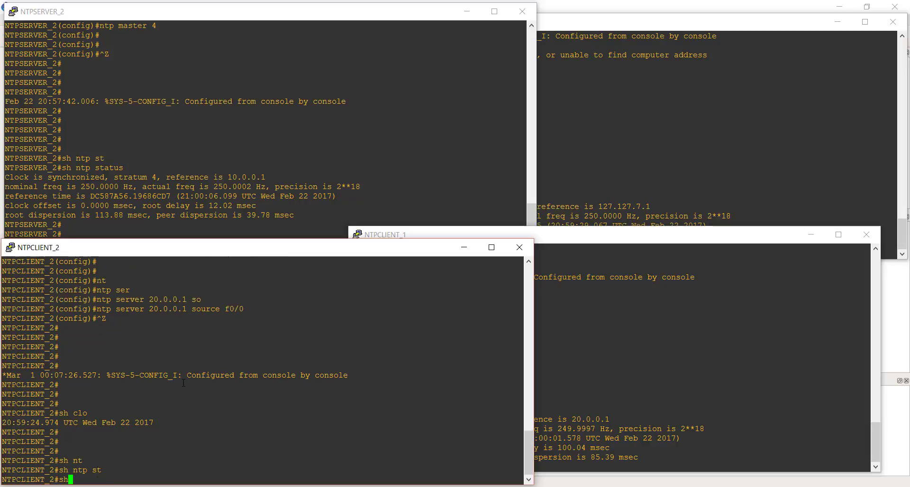
pyautogui.press('Return')
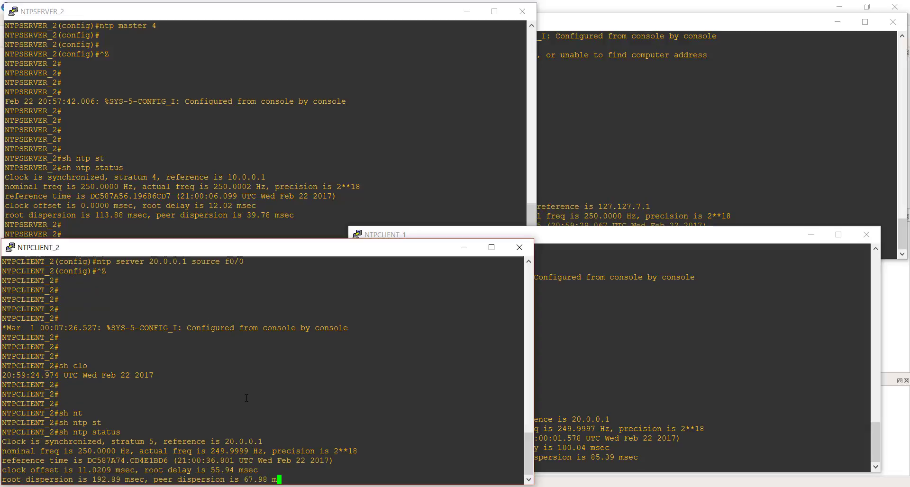
pyautogui.press('Return')
pyautogui.press('Return')
pyautogui.press('Return')
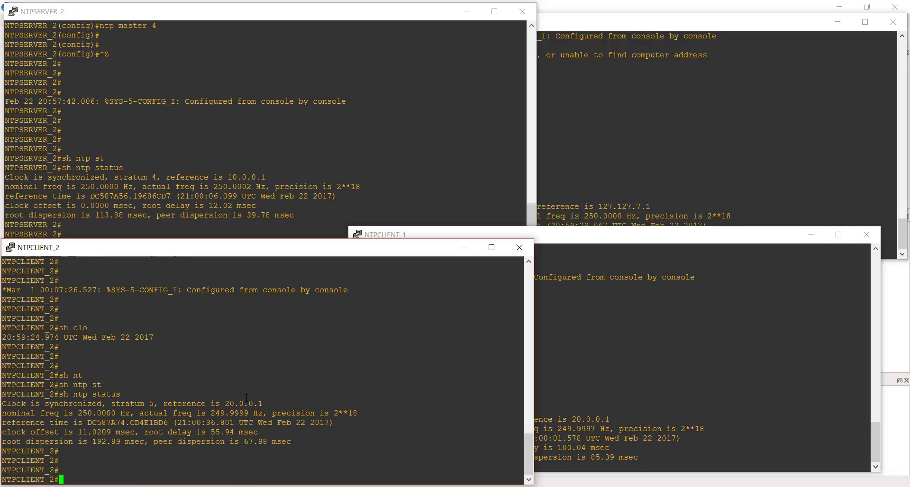
# Switch to NTPSERVER_1's console and list its NTP associations with sh ntp associations.
pyautogui.click(626, 74)
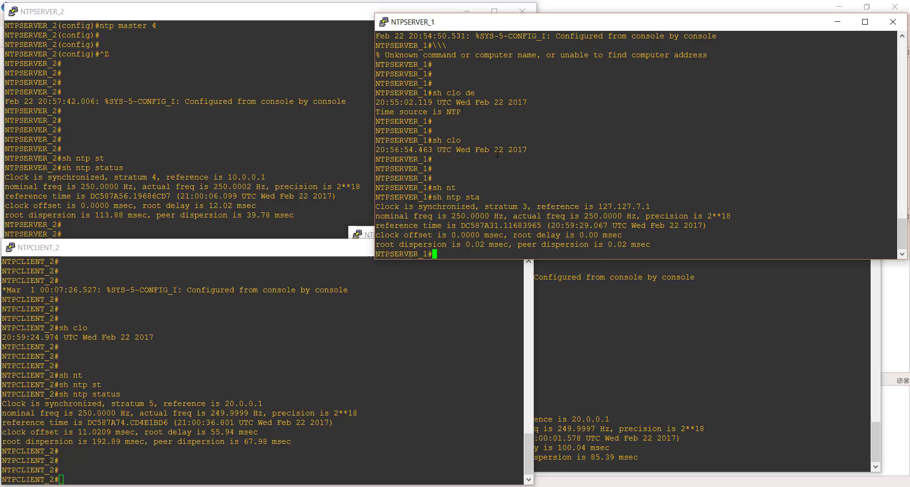
pyautogui.press('Return')
pyautogui.press('Return')
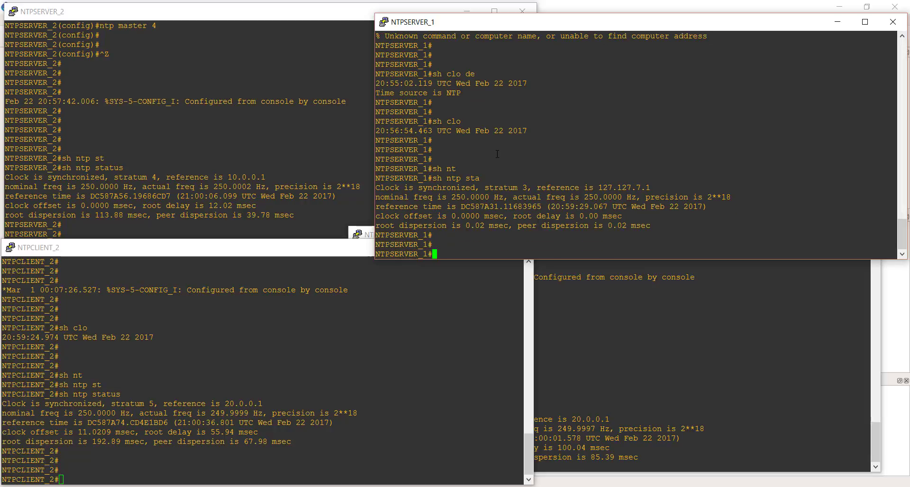
pyautogui.write('sh nt')
pyautogui.press('Return')
pyautogui.write('sh')
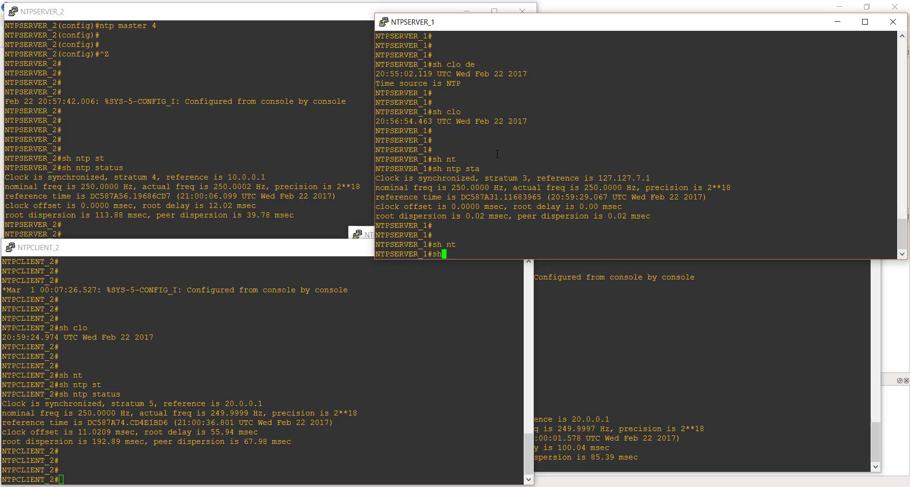
pyautogui.write(' ntp as')
pyautogui.press('Tab')
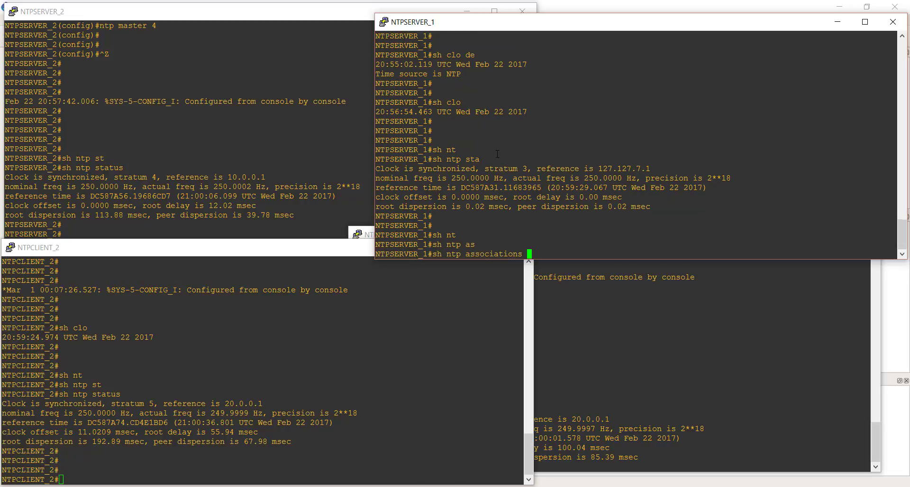
pyautogui.press('Return')
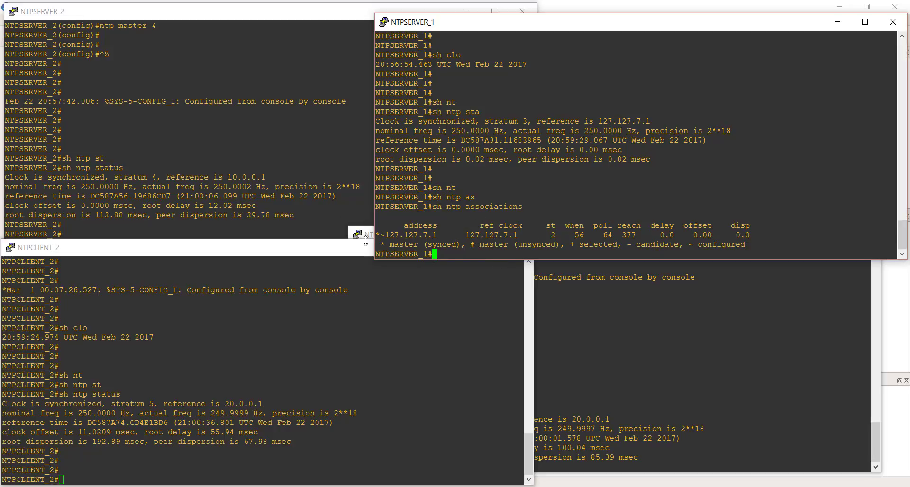
# Switch to NTPSERVER_2's console, list its NTP associations with sh ntp associations, and compare them with NTPSERVER_1's.
pyautogui.click(297, 218)
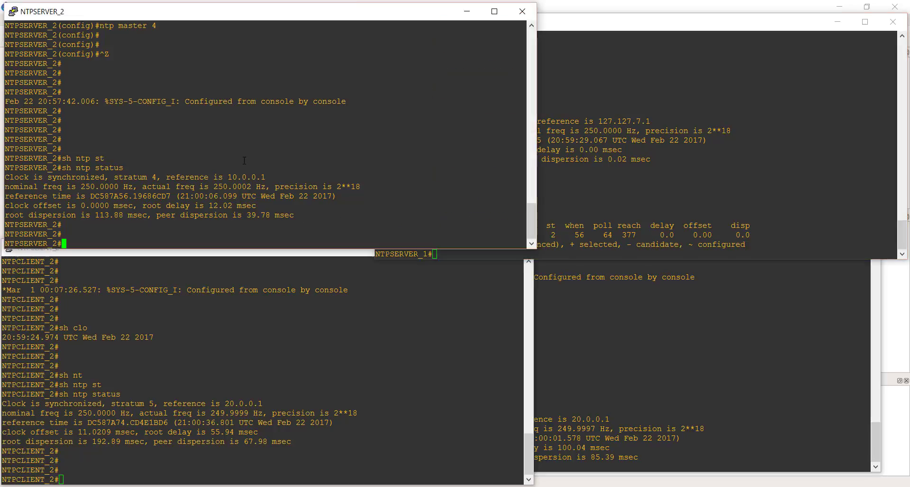
pyautogui.press('Return')
pyautogui.press('Return')
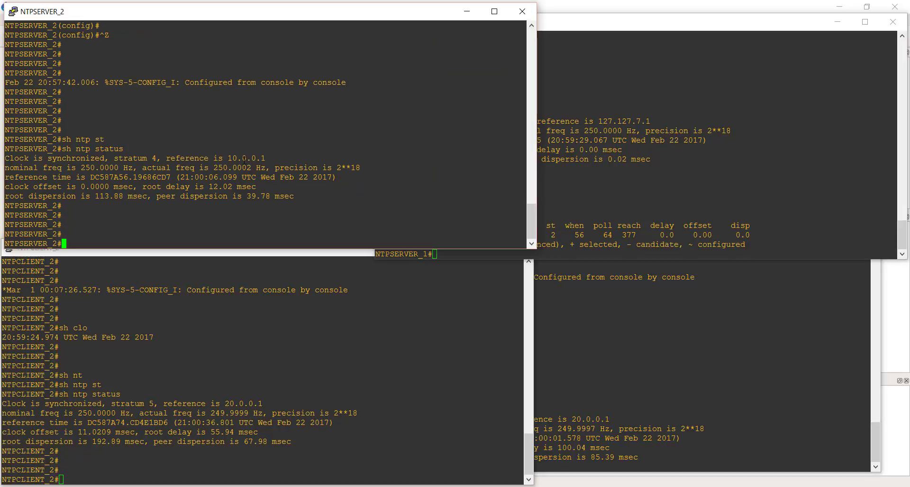
pyautogui.write('sh ')
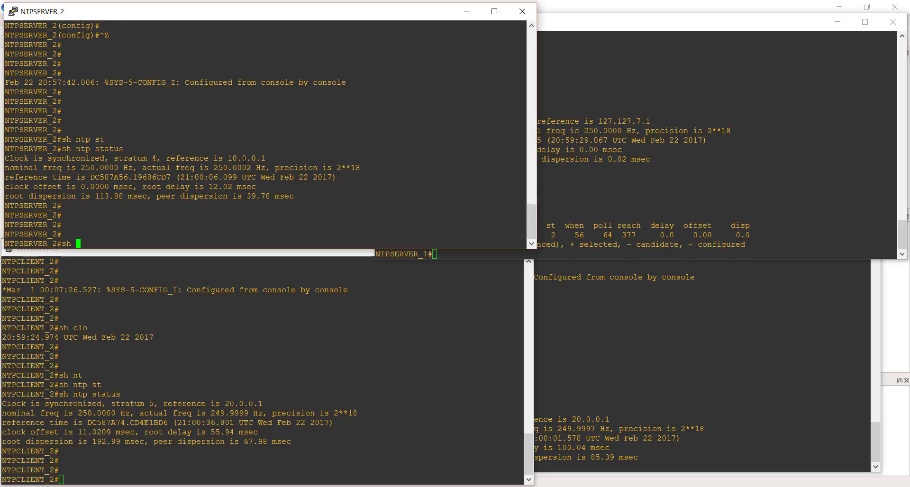
pyautogui.write('nt')
pyautogui.press('Tab')
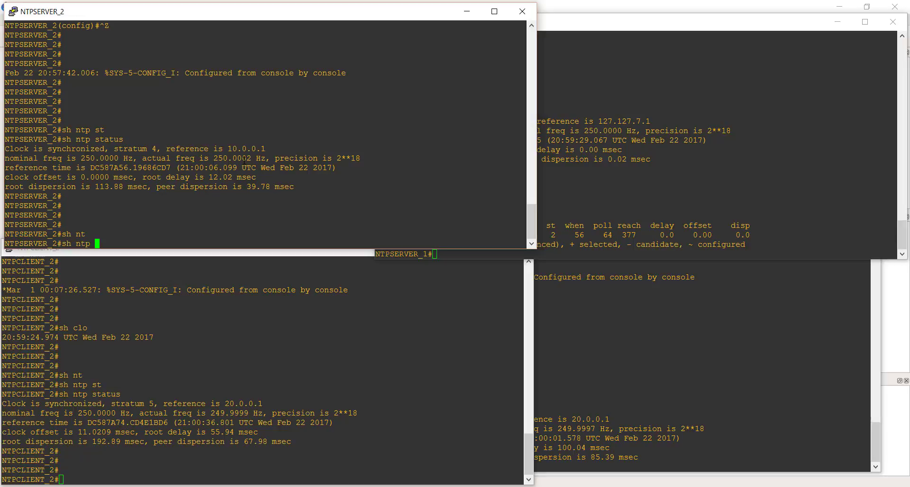
pyautogui.write('as')
pyautogui.press('Tab')
pyautogui.press('Return')
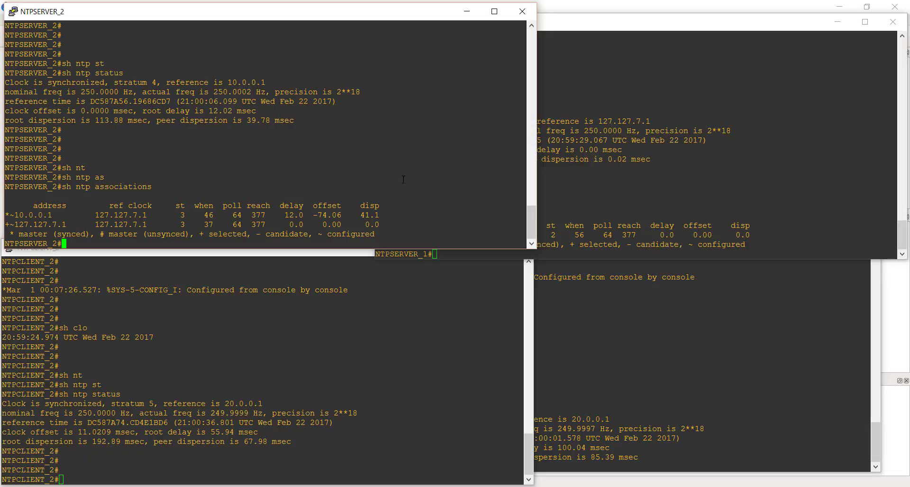
pyautogui.click(623, 179)
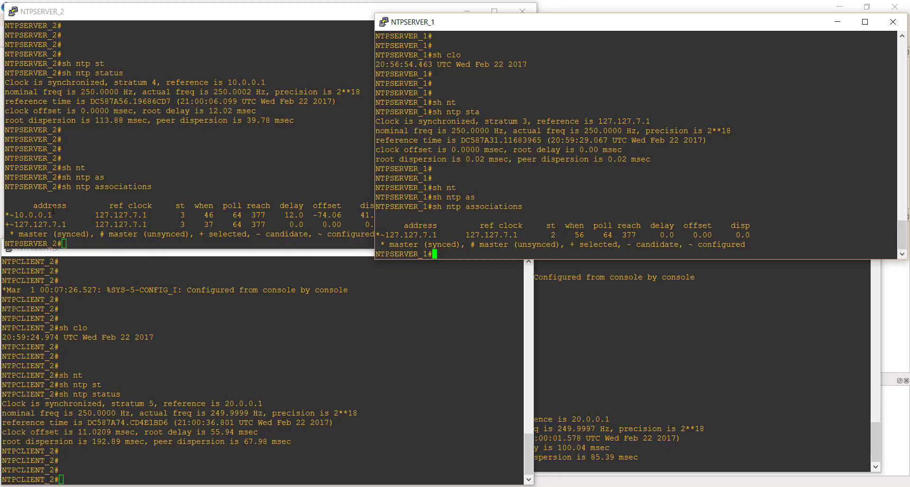
pyautogui.click(54, 211)
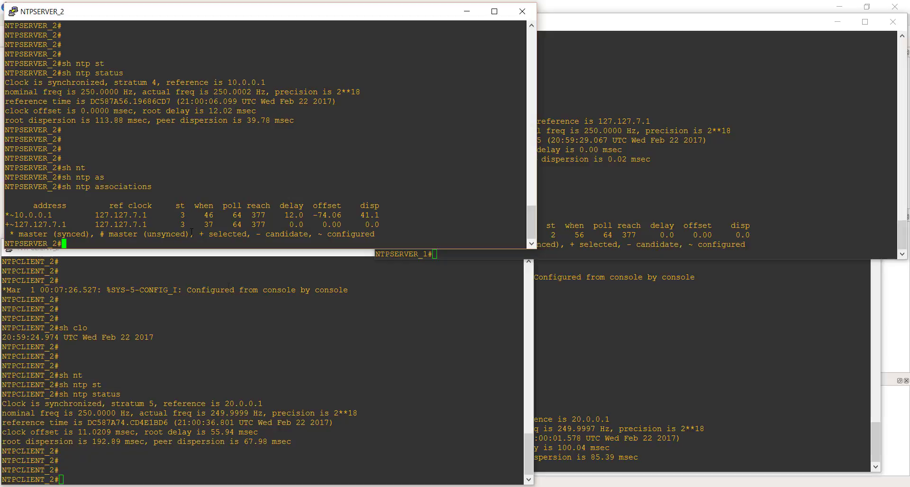
# Switch to NTPCLIENT_1's console and list its NTP associations with sh ntp associations.
pyautogui.click(739, 426)
pyautogui.press('Return')
pyautogui.press('Return')
pyautogui.press('Return')
pyautogui.press('Return')
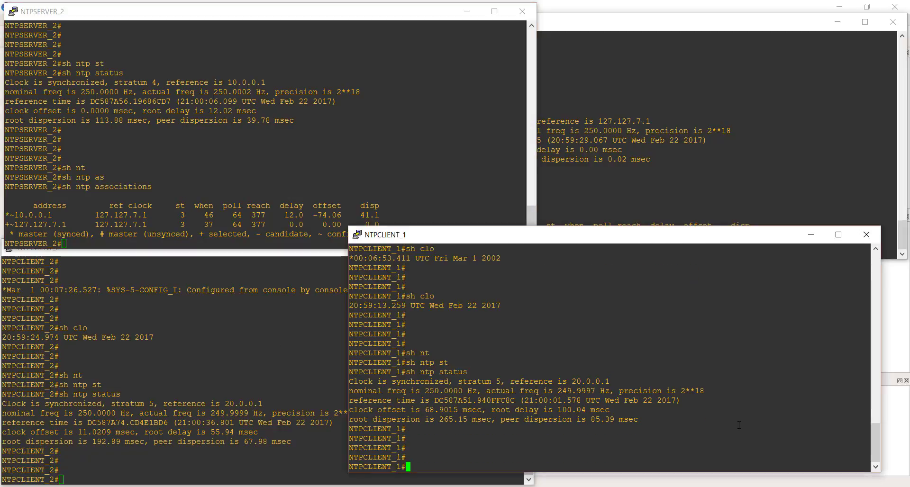
pyautogui.write('sh ')
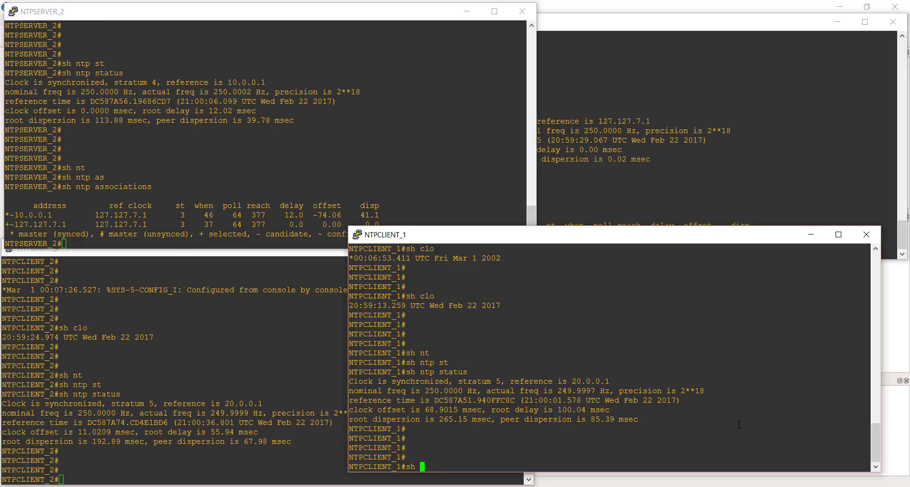
pyautogui.write('nt')
pyautogui.press('Tab')
pyautogui.write('as')
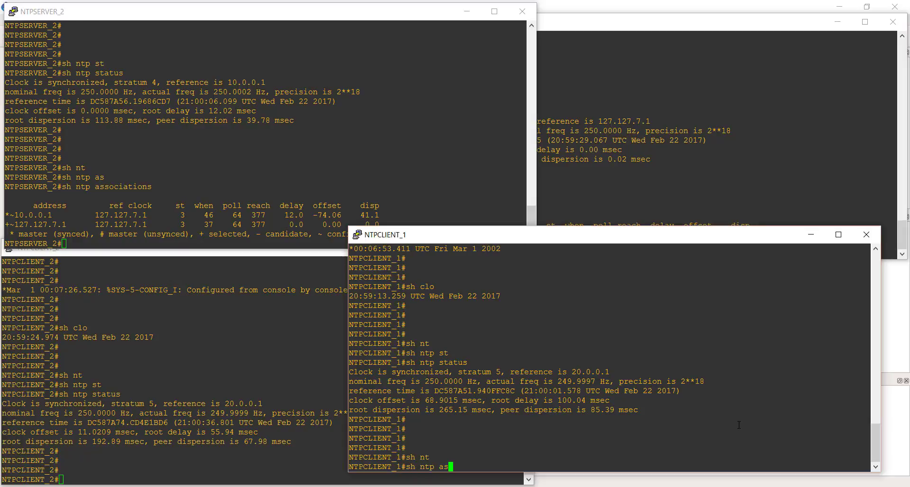
pyautogui.press('Tab')
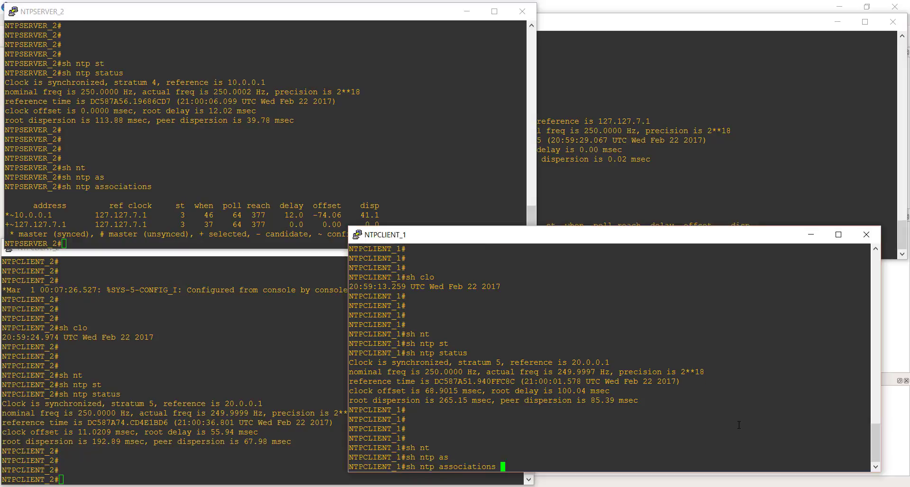
pyautogui.press('Return')
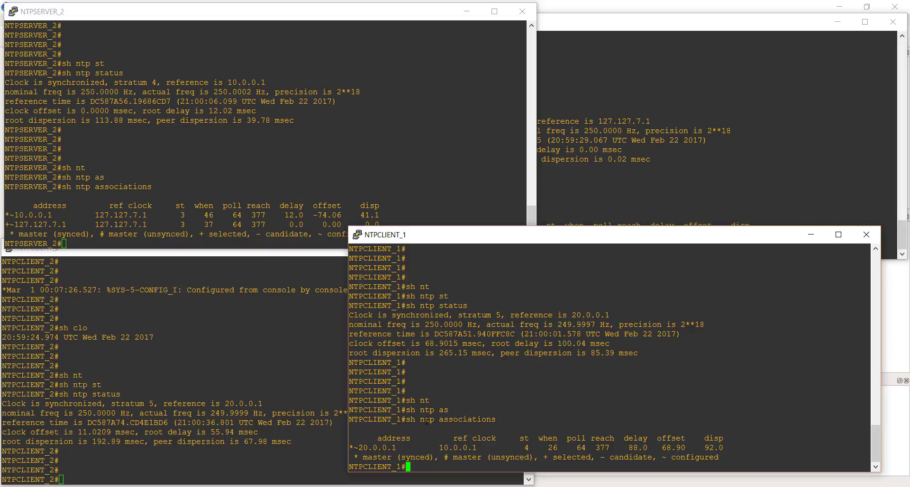
# Switch to NTPCLIENT_2's console and list its NTP associations with sh ntp associations.
pyautogui.click(209, 447)
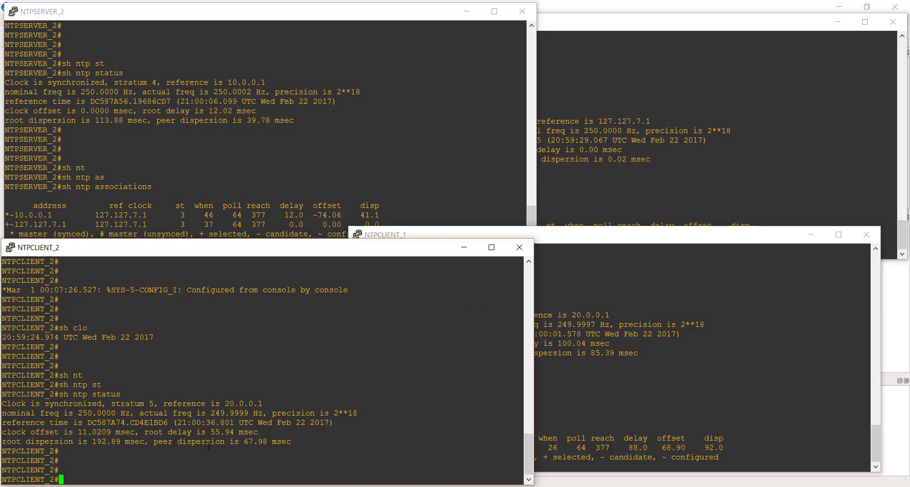
pyautogui.press('Return')
pyautogui.press('Return')
pyautogui.write('sh ')
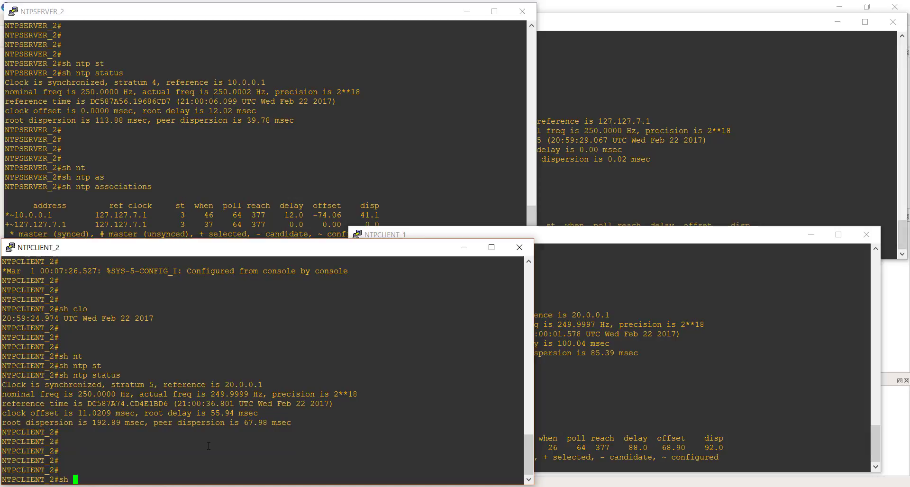
pyautogui.write('nt')
pyautogui.press('Tab')
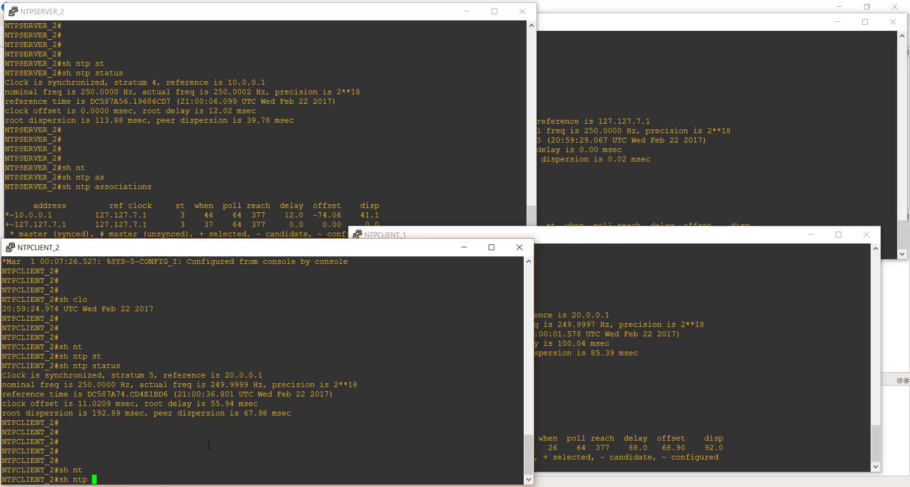
pyautogui.write('as')
pyautogui.press('Tab')
pyautogui.press('Return')
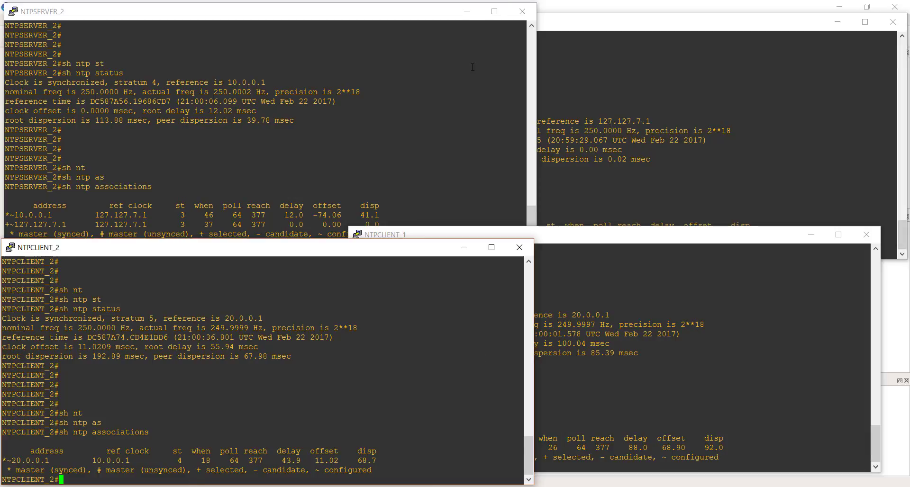
# Close the console windows of NTPCLIENT_2, NTPCLIENT_1, NTPSERVER_2 and NTPSERVER_1 to return to the GNS3 topology.
pyautogui.click(519, 247)
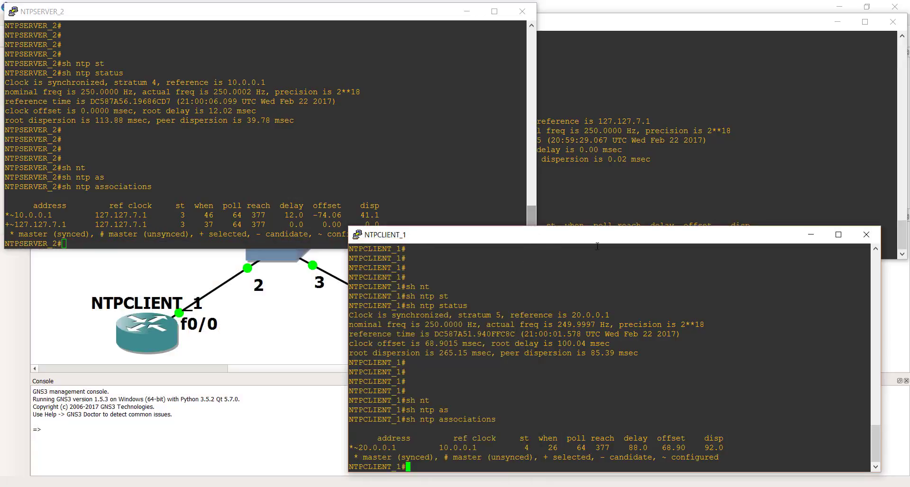
pyautogui.click(866, 235)
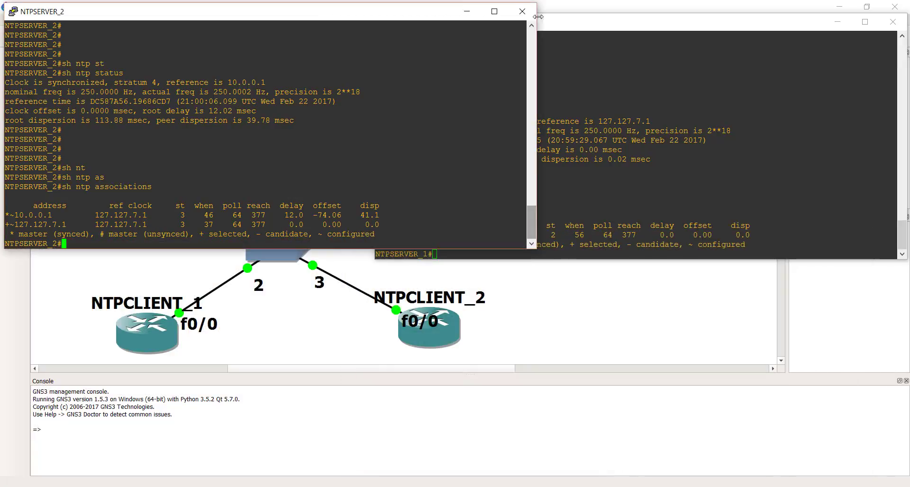
pyautogui.click(520, 11)
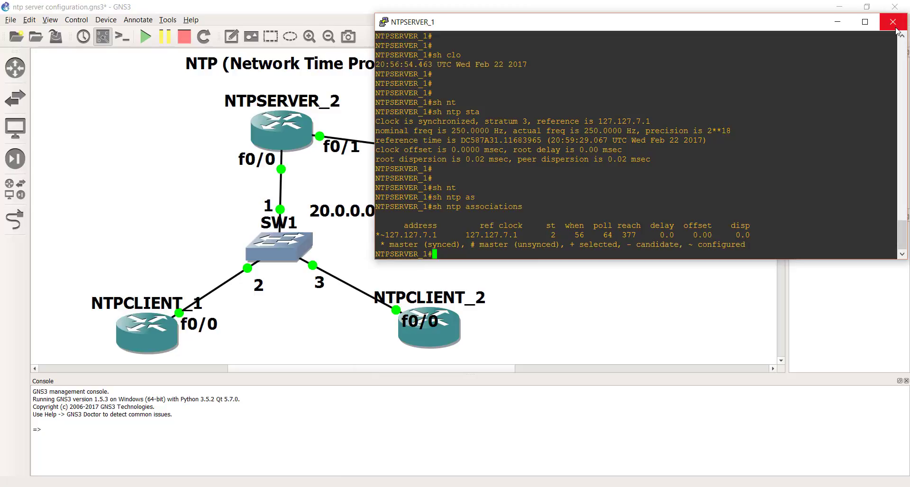
pyautogui.click(893, 22)
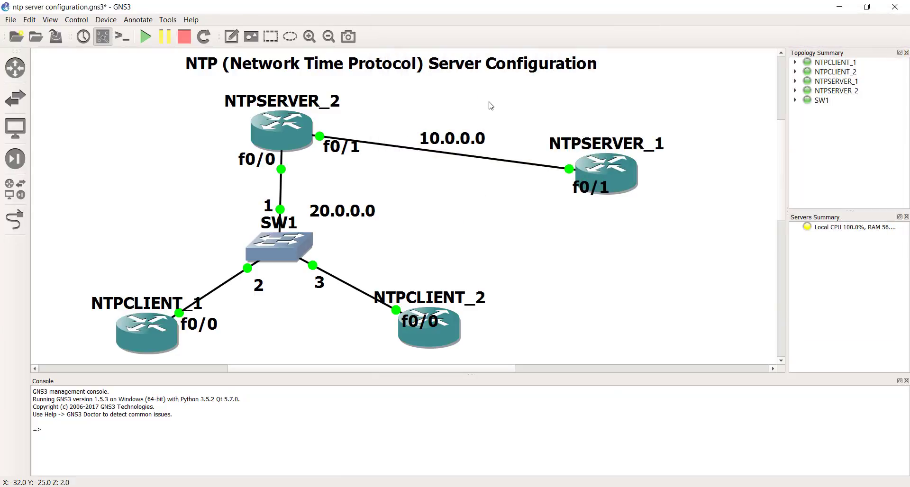